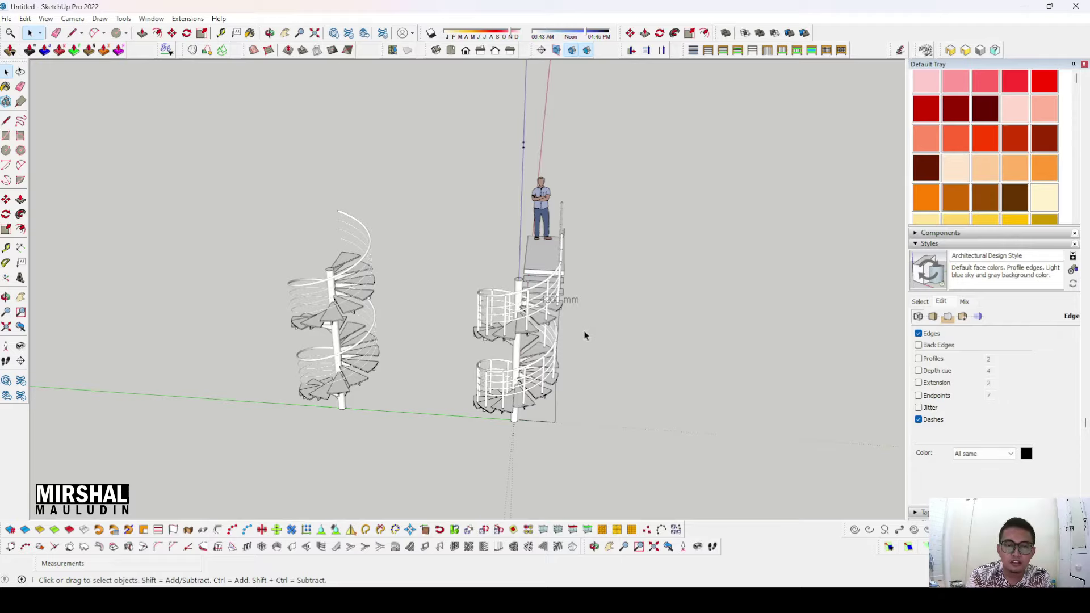
# - Orbit around the existing spiral staircases to see them from several angles
pyautogui.scroll(5, 545, 330)
pyautogui.scroll(-3, 516, 345)
pyautogui.moveTo(515, 345)
pyautogui.mouseDown(button='middle')
pyautogui.moveTo(374, 396)
pyautogui.moveTo(445, 326)
pyautogui.moveTo(575, 326)
pyautogui.moveTo(176, 387)
pyautogui.moveTo(236, 379)
pyautogui.mouseUp(button='middle')
pyautogui.moveTo(528, 318)
pyautogui.mouseDown(button='middle')
pyautogui.moveTo(294, 352)
pyautogui.moveTo(301, 301)
pyautogui.moveTo(224, 231)
pyautogui.moveTo(301, 177)
pyautogui.moveTo(550, 327)
pyautogui.mouseUp(button='middle')
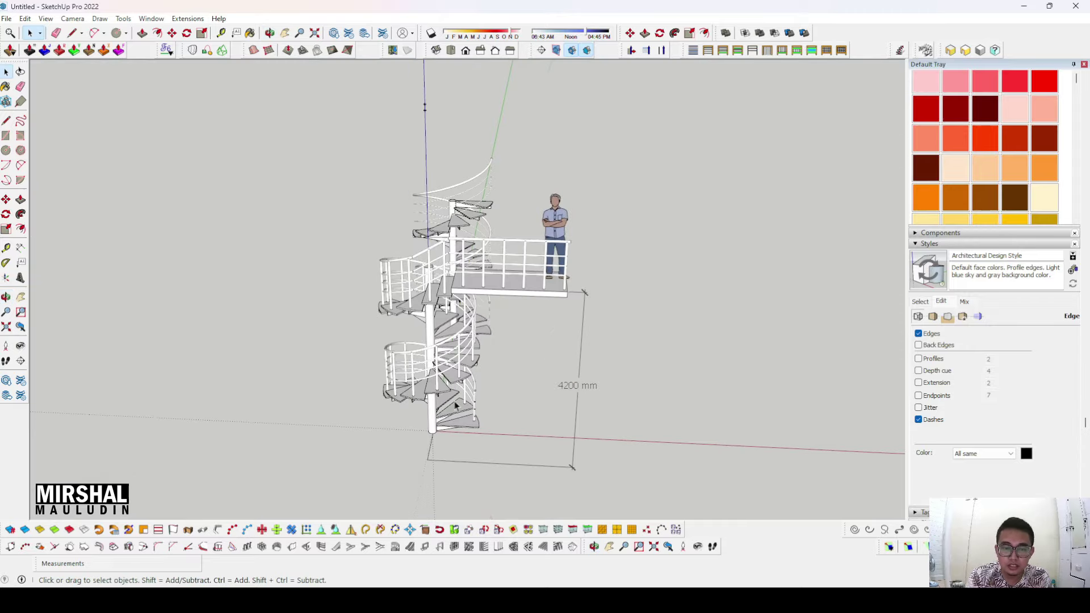
pyautogui.moveTo(442, 395); pyautogui.dragTo(349, 365, button='middle')
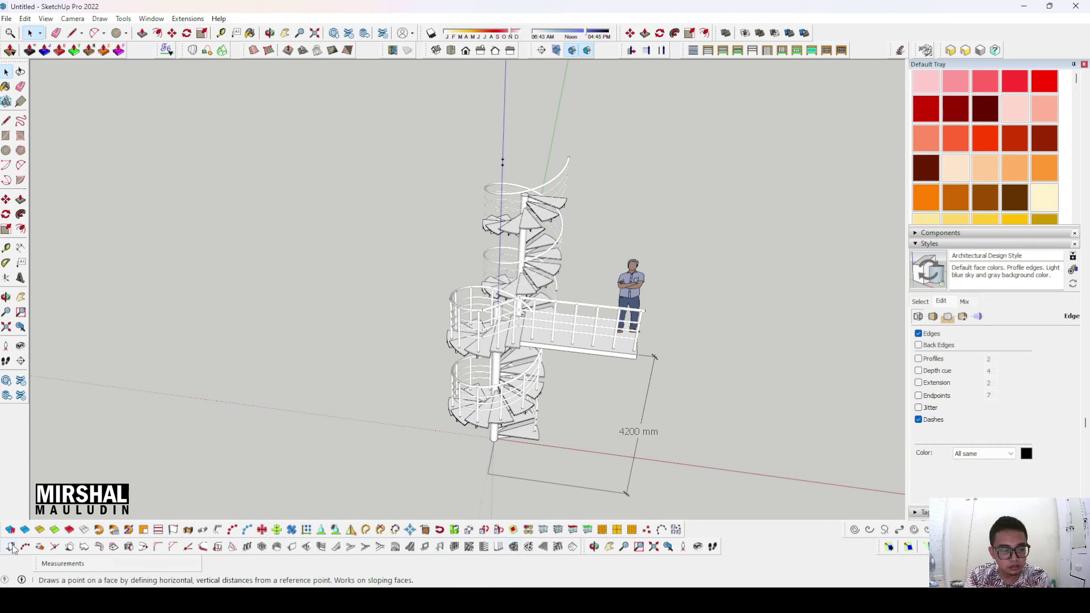
pyautogui.click(594, 547)
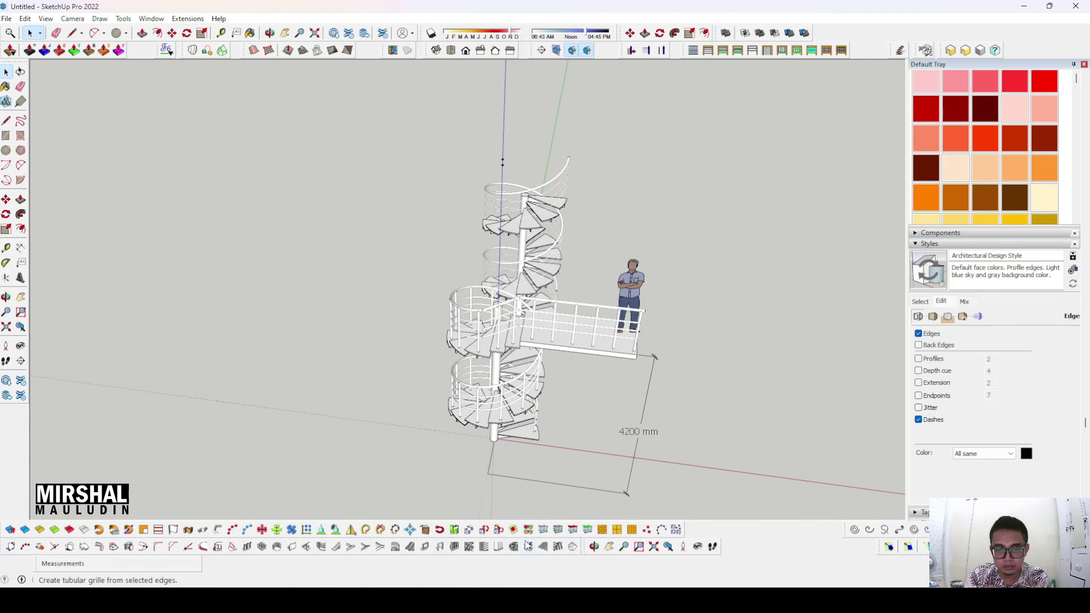
pyautogui.moveTo(540, 437)
pyautogui.mouseDown()
pyautogui.moveTo(248, 264)
pyautogui.moveTo(39, 299)
pyautogui.moveTo(653, 321)
pyautogui.mouseUp()
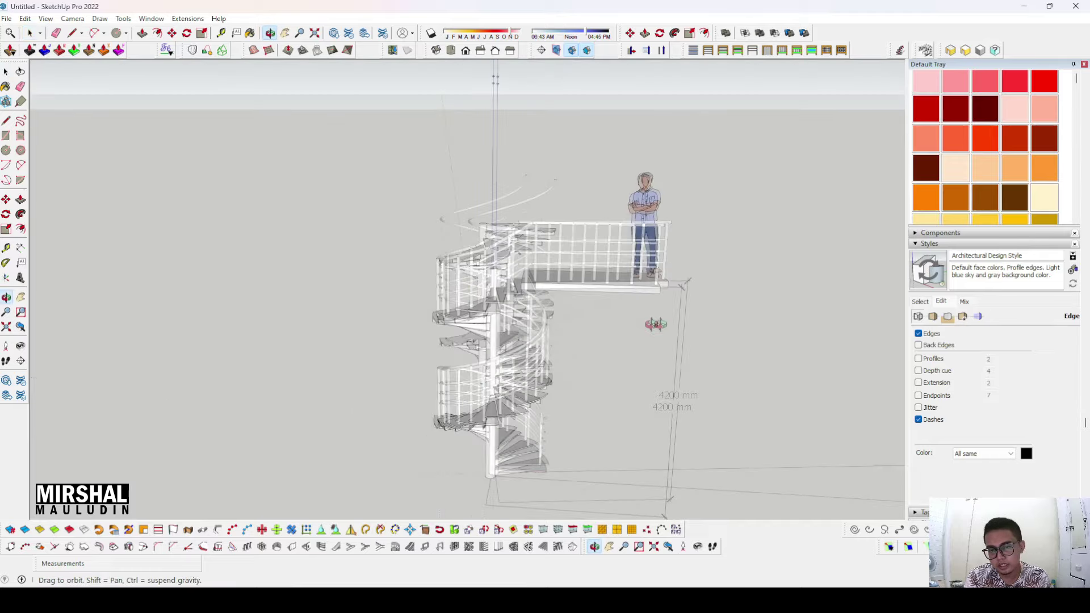
pyautogui.press('space')
pyautogui.moveTo(677, 280); pyautogui.dragTo(707, 358, button='middle')
pyautogui.scroll(2, 537, 311)
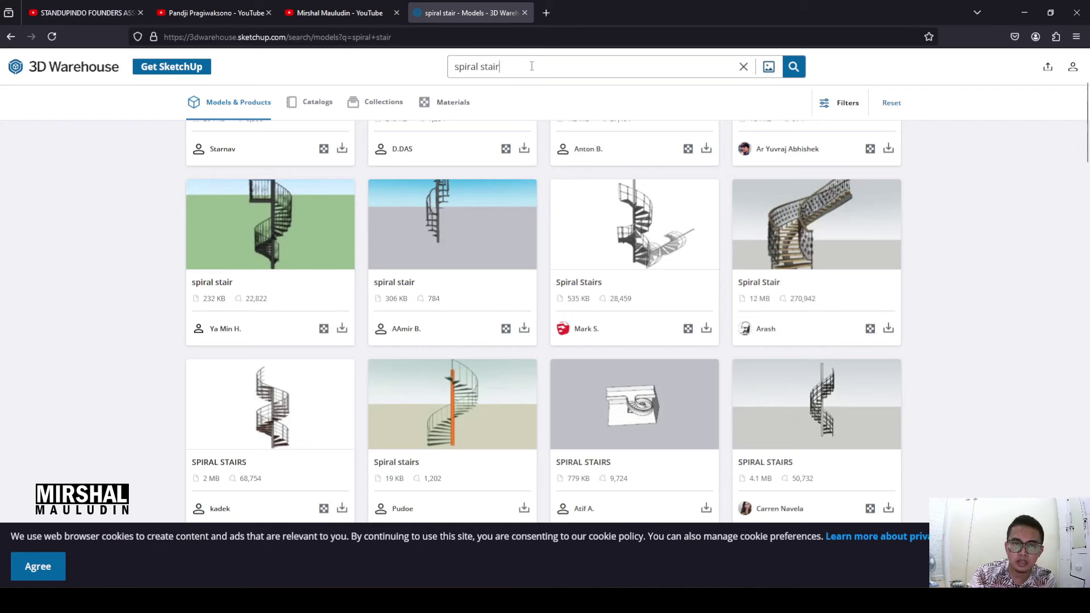
# - Browse several rows of the 3D Warehouse 'spiral stair' results, then minimize the browser
pyautogui.moveTo(531, 66); pyautogui.dragTo(384, 70)
pyautogui.scroll(-3, 801, 260)
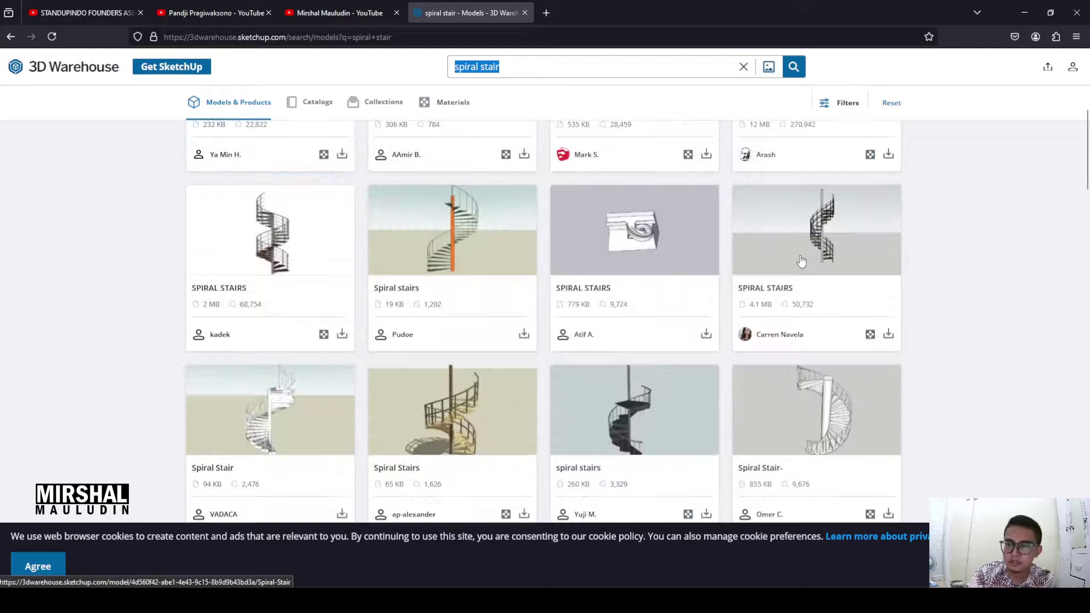
pyautogui.scroll(-5, 670, 333)
pyautogui.scroll(-3, 670, 333)
pyautogui.scroll(-2, 670, 333)
pyautogui.scroll(-2, 670, 334)
pyautogui.scroll(-3, 670, 332)
pyautogui.scroll(-2, 669, 328)
pyautogui.scroll(-5, 847, 283)
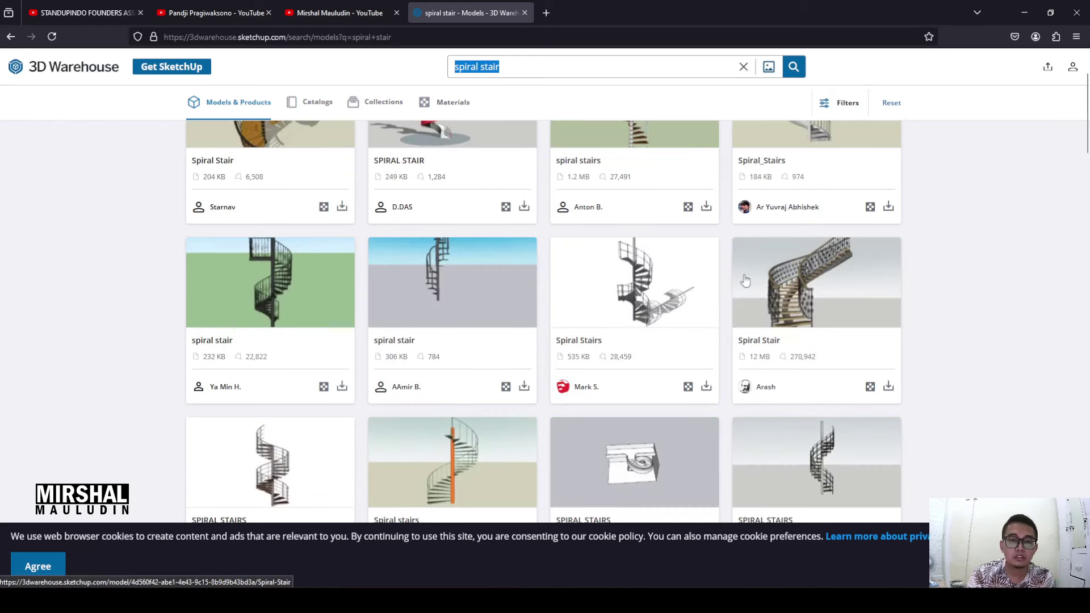
pyautogui.scroll(-1, 746, 280)
pyautogui.scroll(3, 742, 280)
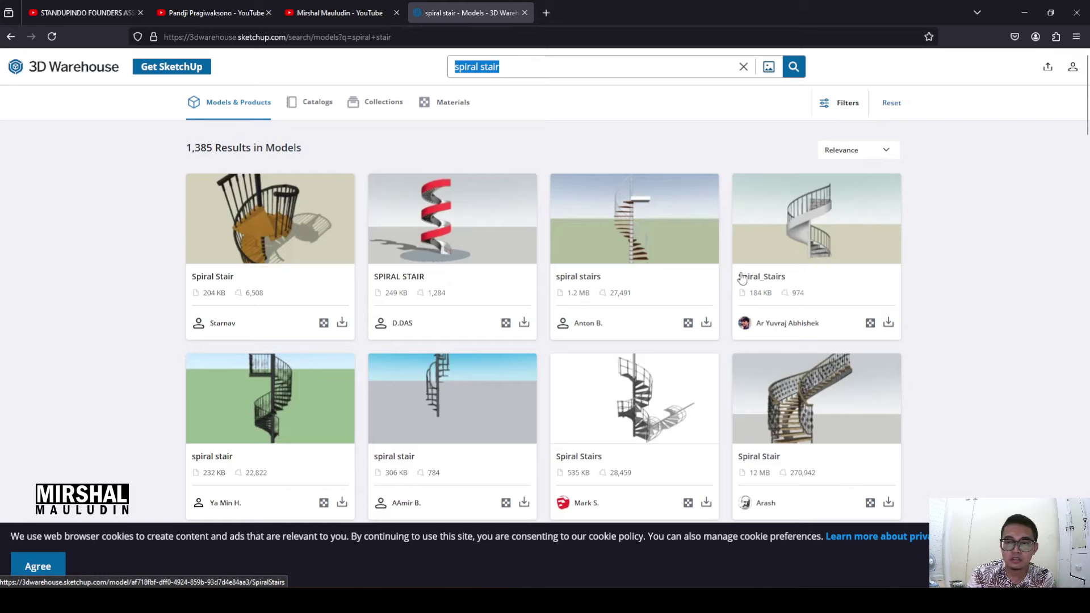
pyautogui.scroll(-3, 742, 275)
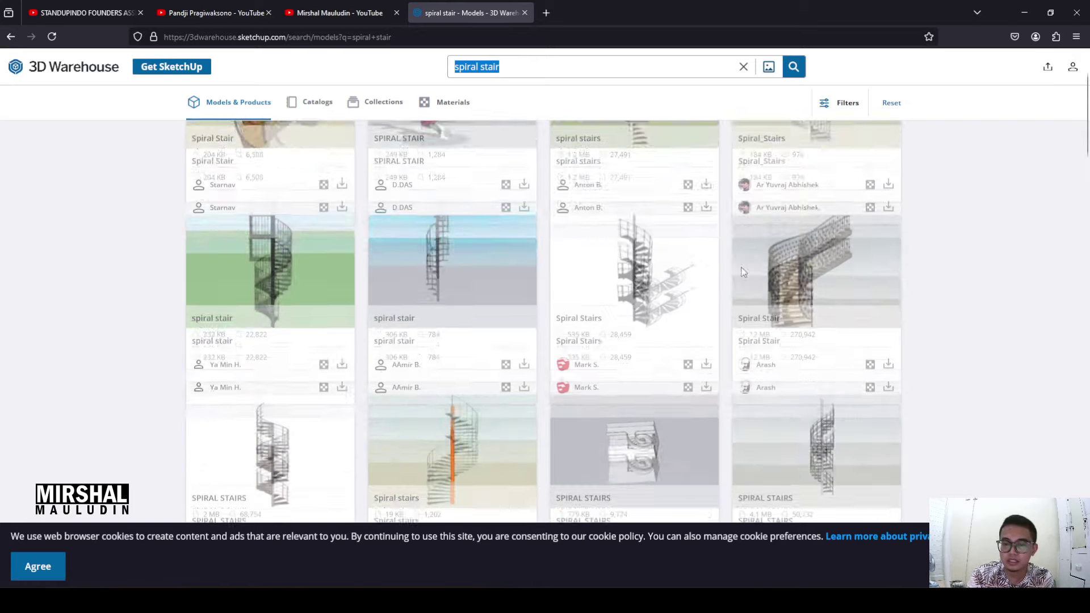
pyautogui.scroll(-2, 742, 274)
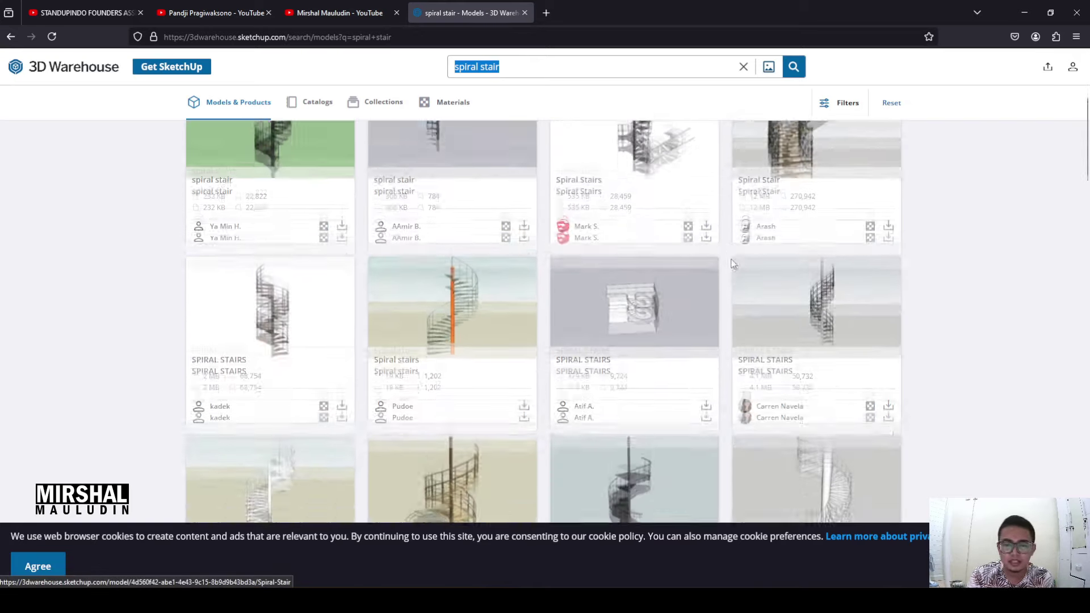
pyautogui.scroll(-2, 732, 266)
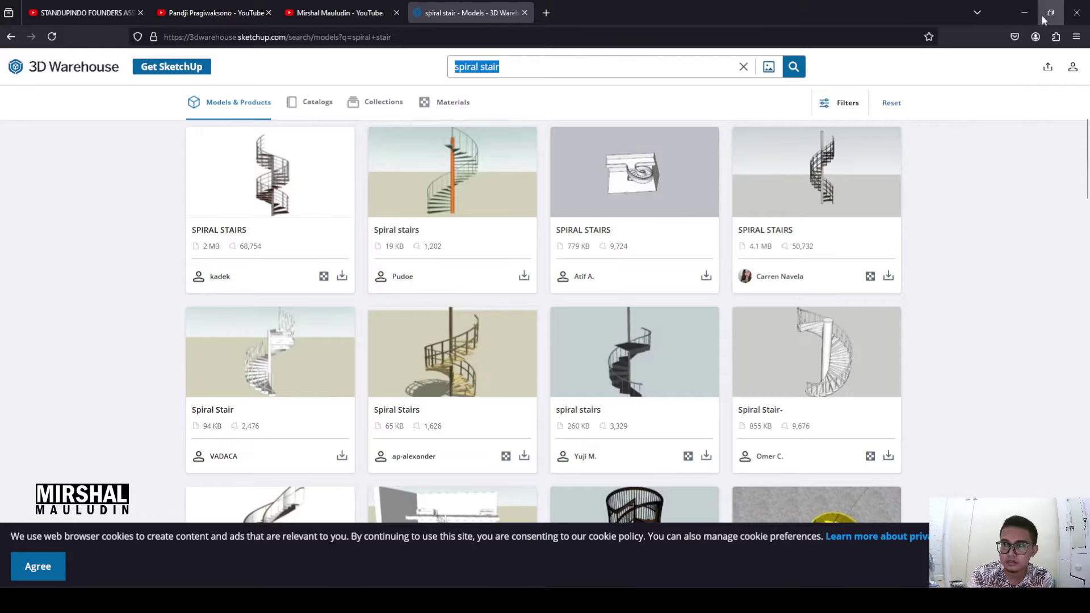
pyautogui.click(1025, 13)
# - Select the left spiral staircase and orbit out to see both staircases
pyautogui.moveTo(492, 338); pyautogui.dragTo(524, 333, button='middle')
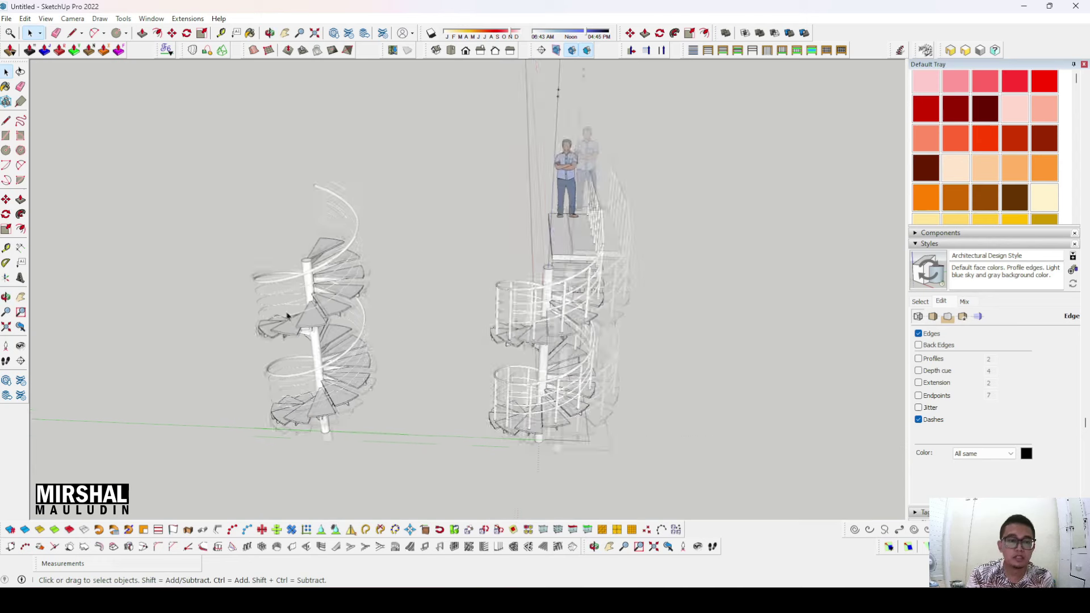
pyautogui.moveTo(524, 334); pyautogui.dragTo(435, 137, button='middle')
pyautogui.moveTo(434, 136); pyautogui.dragTo(232, 456)
pyautogui.moveTo(231, 456)
pyautogui.mouseDown(button='middle')
pyautogui.moveTo(267, 380)
pyautogui.moveTo(443, 348)
pyautogui.moveTo(595, 349)
pyautogui.mouseUp(button='middle')
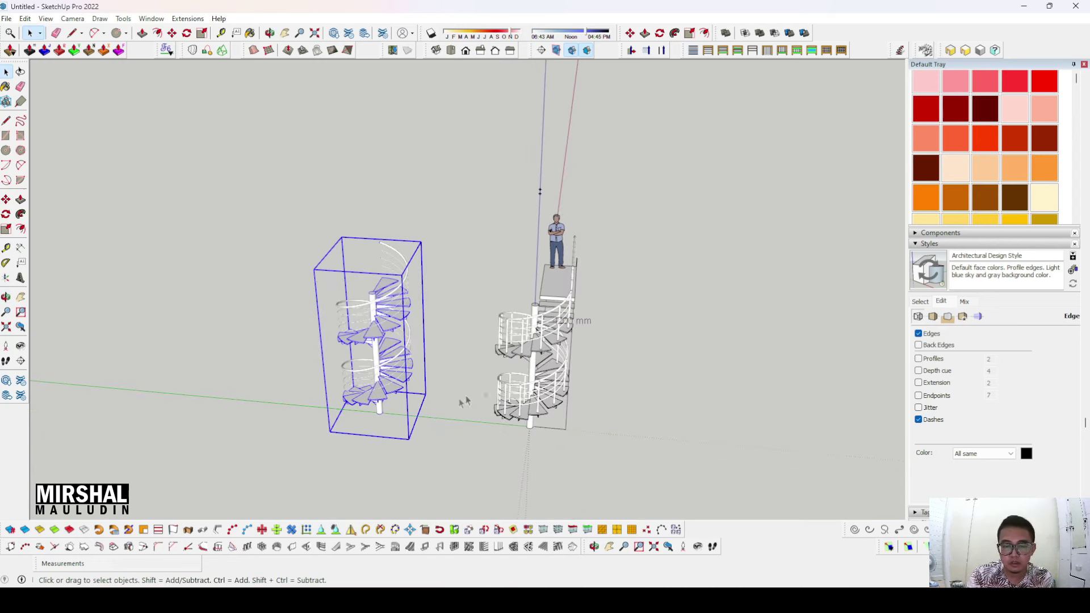
pyautogui.moveTo(595, 349); pyautogui.dragTo(283, 434, button='middle')
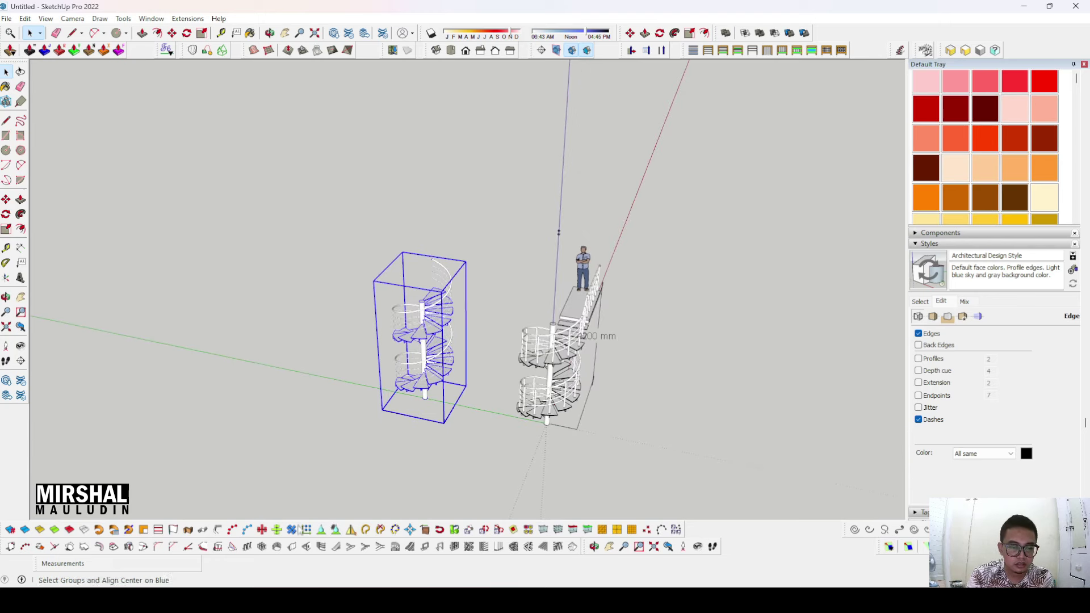
# - Undock the 1001bit toolbar and open the Create Spiral Staircase dialog with 1000 mm width and 24 risers
pyautogui.moveTo(6, 546); pyautogui.dragTo(223, 116)
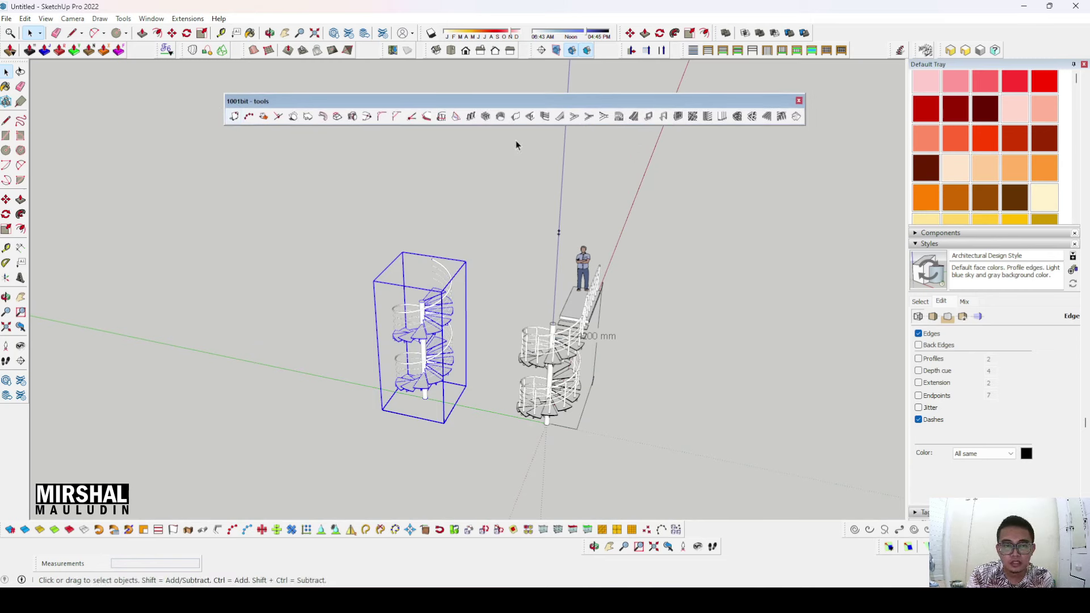
pyautogui.scroll(-1, 682, 163)
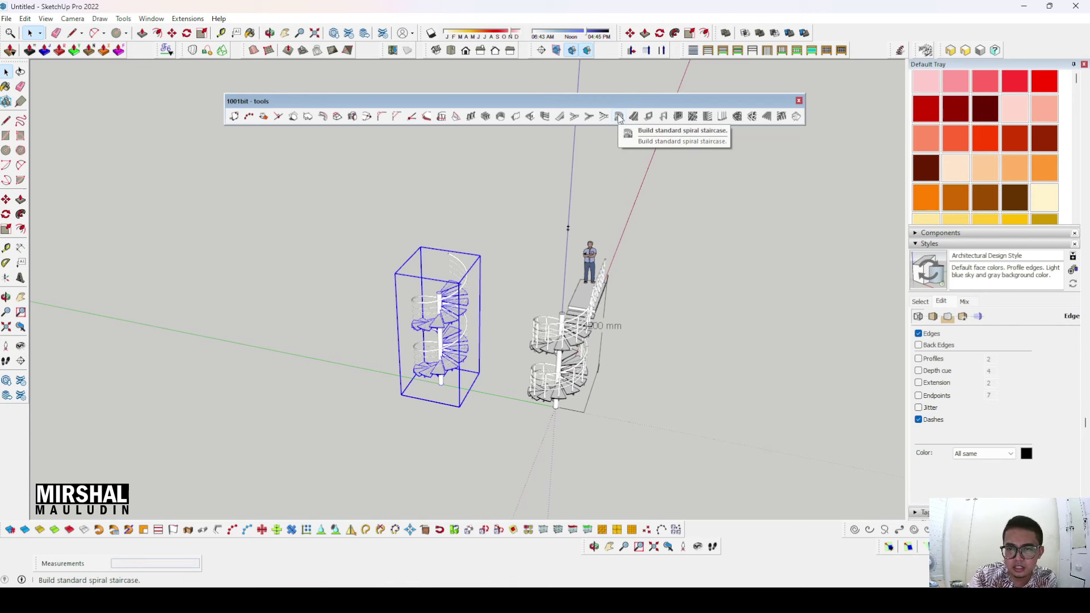
pyautogui.click(620, 117)
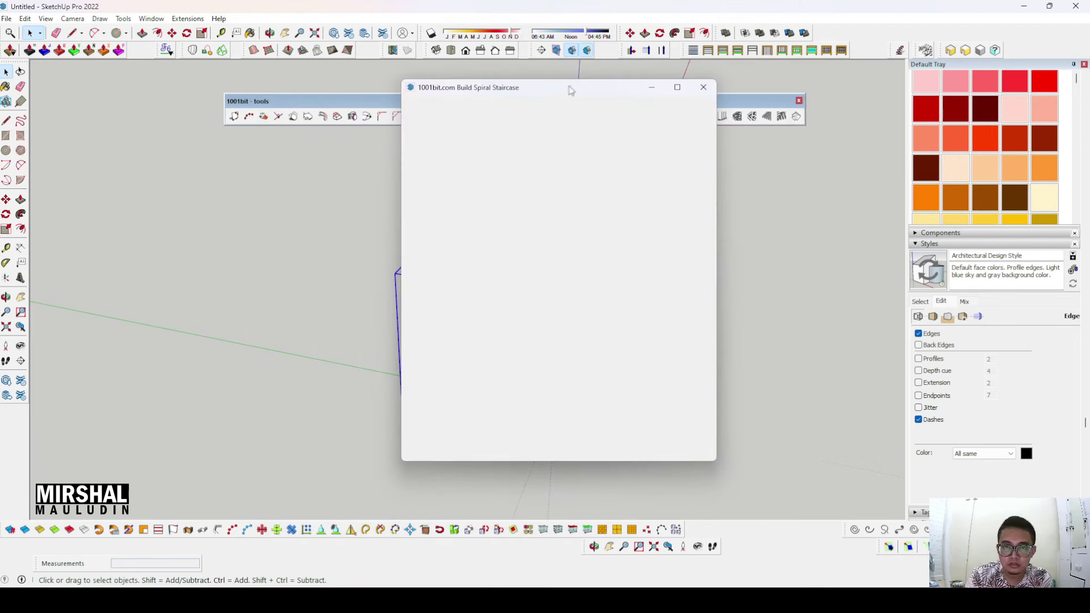
pyautogui.moveTo(571, 91); pyautogui.dragTo(570, 123)
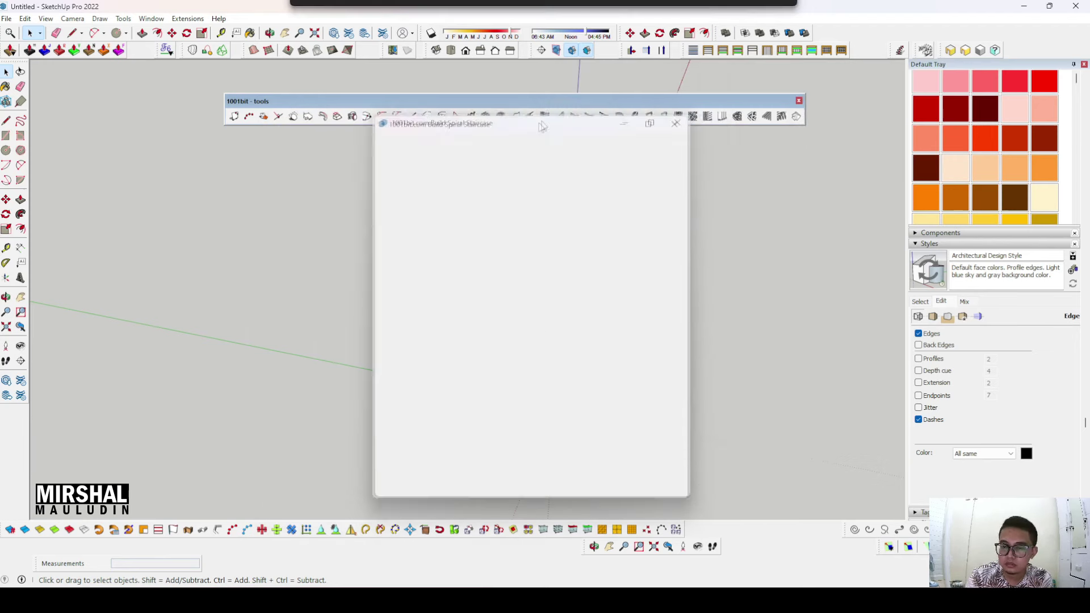
pyautogui.click(702, 118)
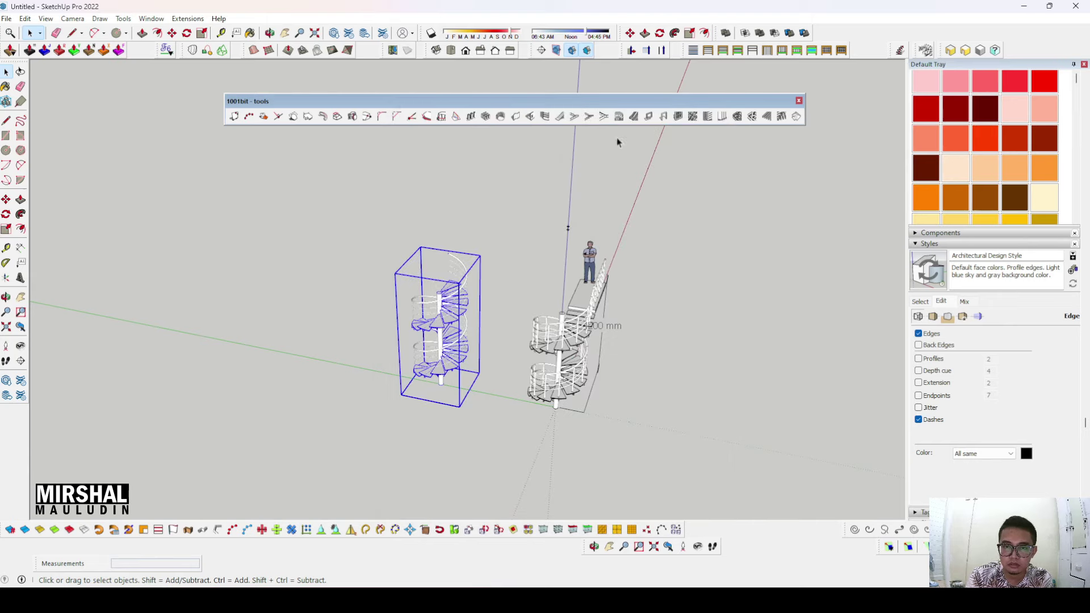
pyautogui.click(620, 116)
pyautogui.moveTo(600, 119)
pyautogui.mouseDown()
pyautogui.moveTo(454, 113)
pyautogui.moveTo(577, 85)
pyautogui.mouseUp()
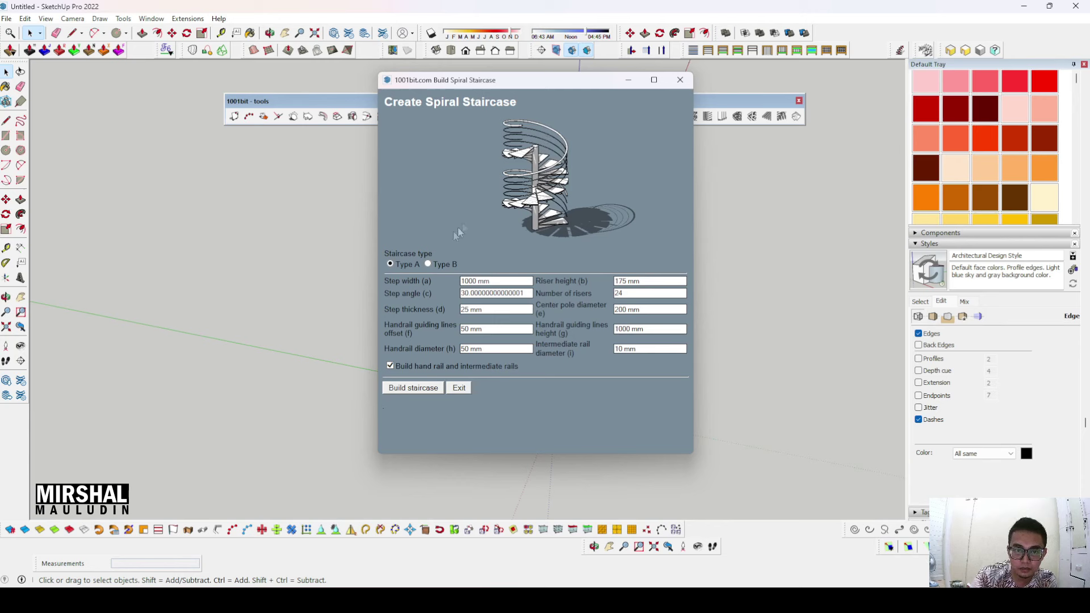
# - Try Type B, return to Type A, and show the diagram with 175 mm riser and 30° angle
pyautogui.click(429, 264)
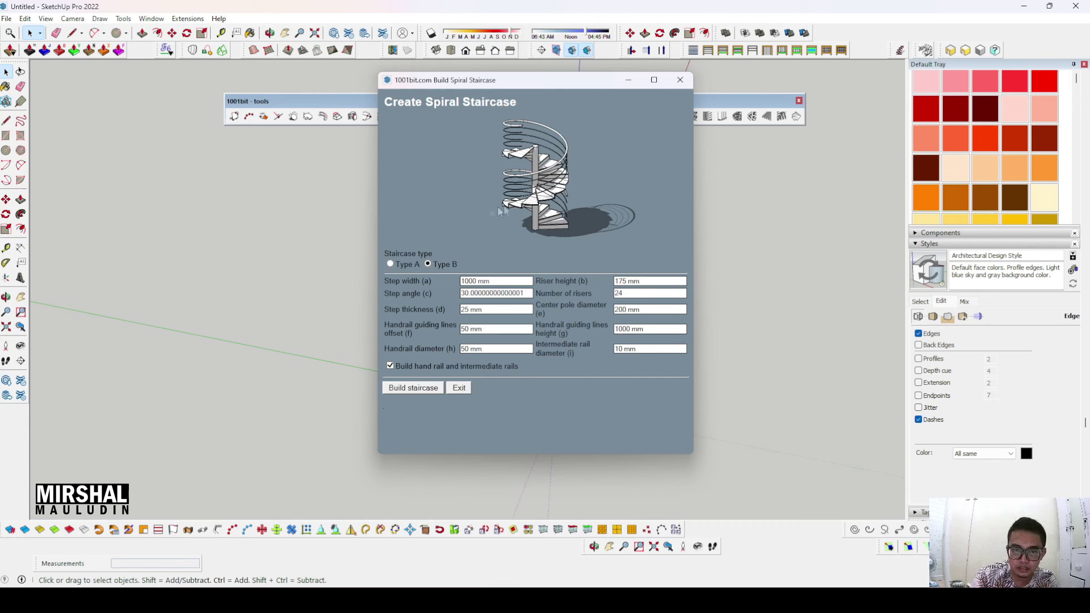
pyautogui.click(391, 265)
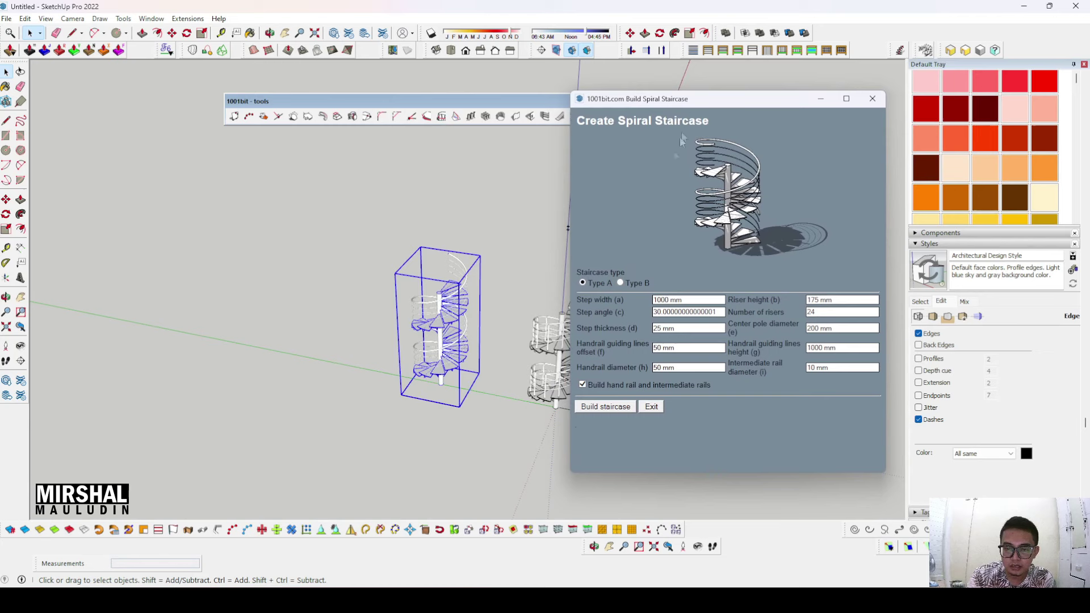
pyautogui.moveTo(699, 107); pyautogui.dragTo(655, 94)
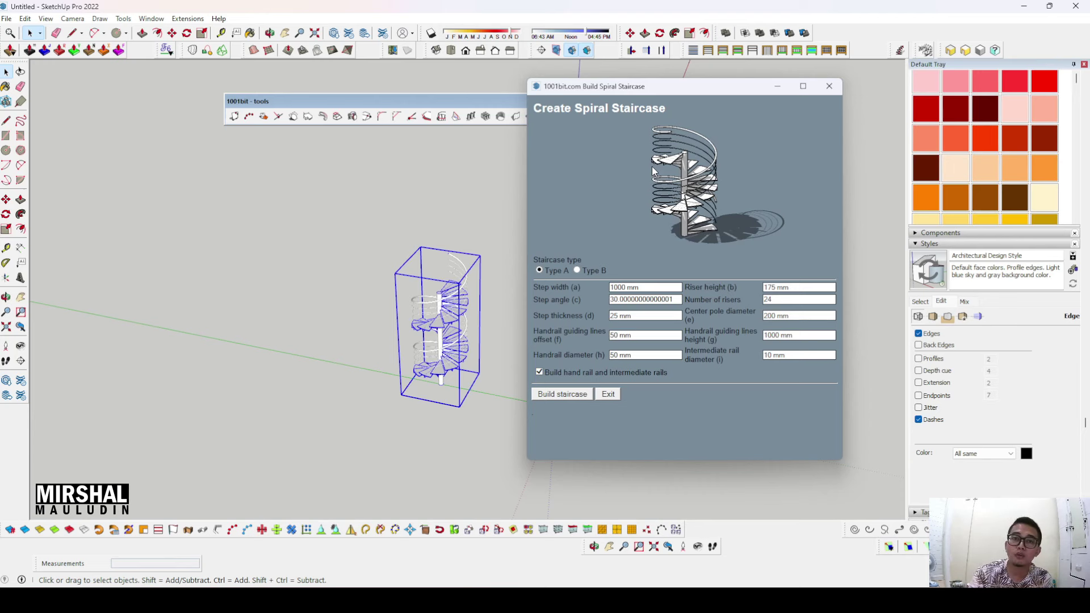
pyautogui.moveTo(684, 92); pyautogui.dragTo(703, 93)
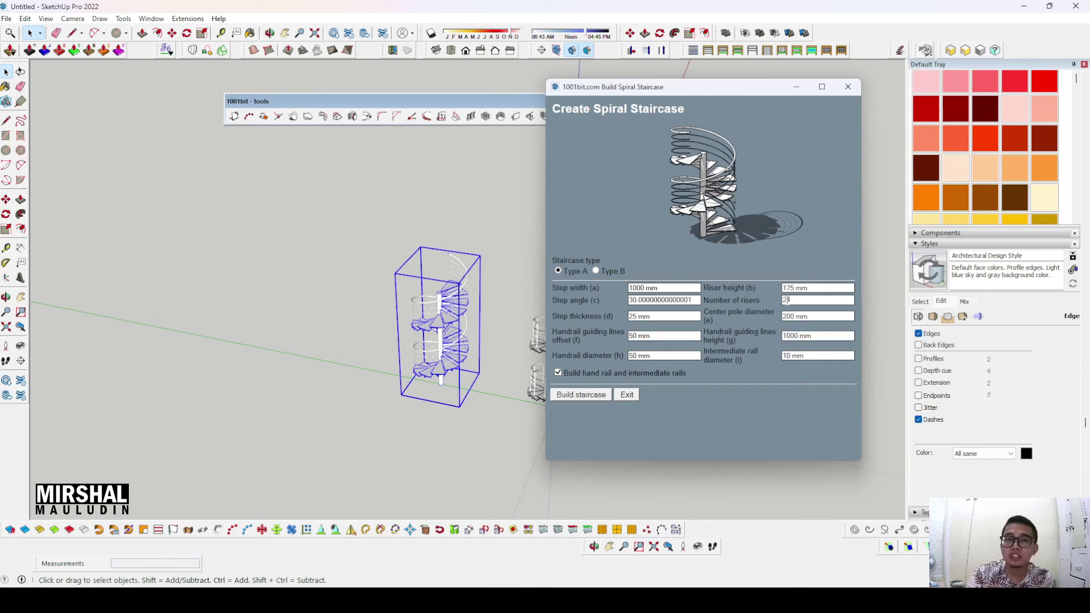
pyautogui.click(809, 289)
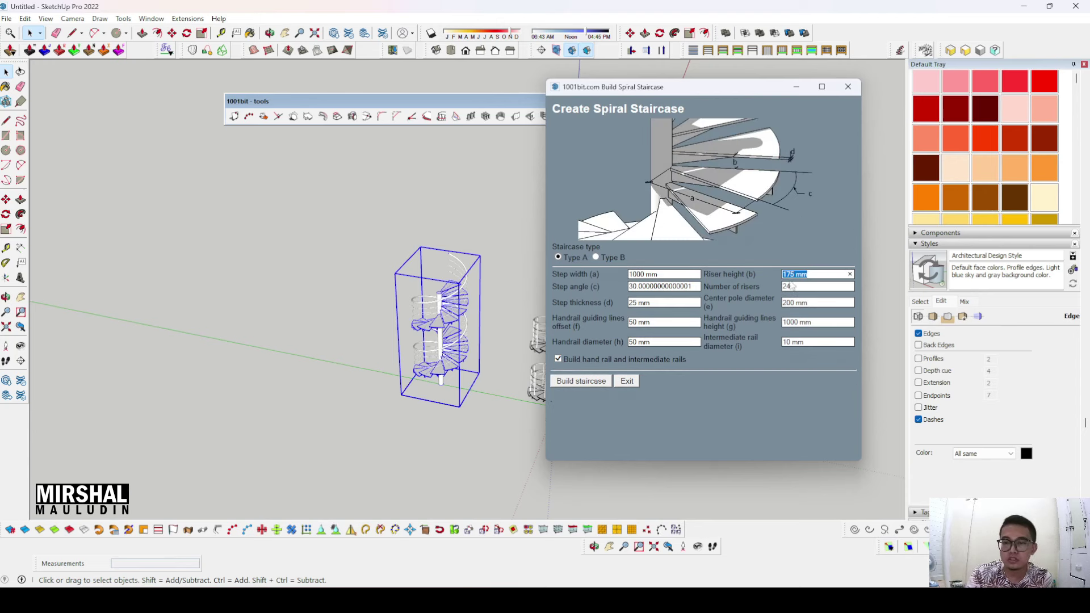
pyautogui.click(823, 274)
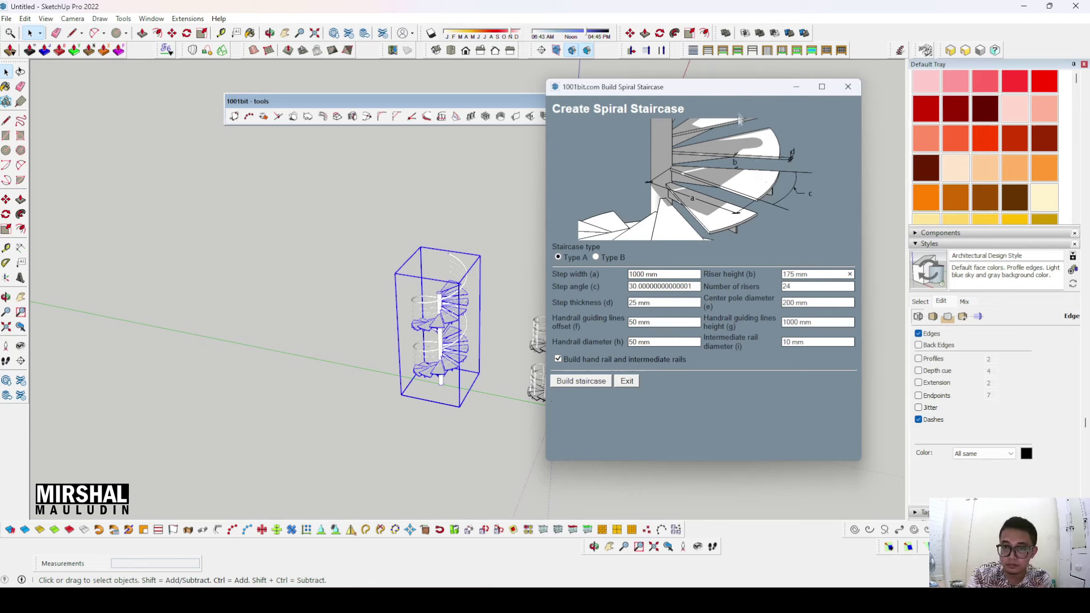
pyautogui.moveTo(738, 87); pyautogui.dragTo(648, 120)
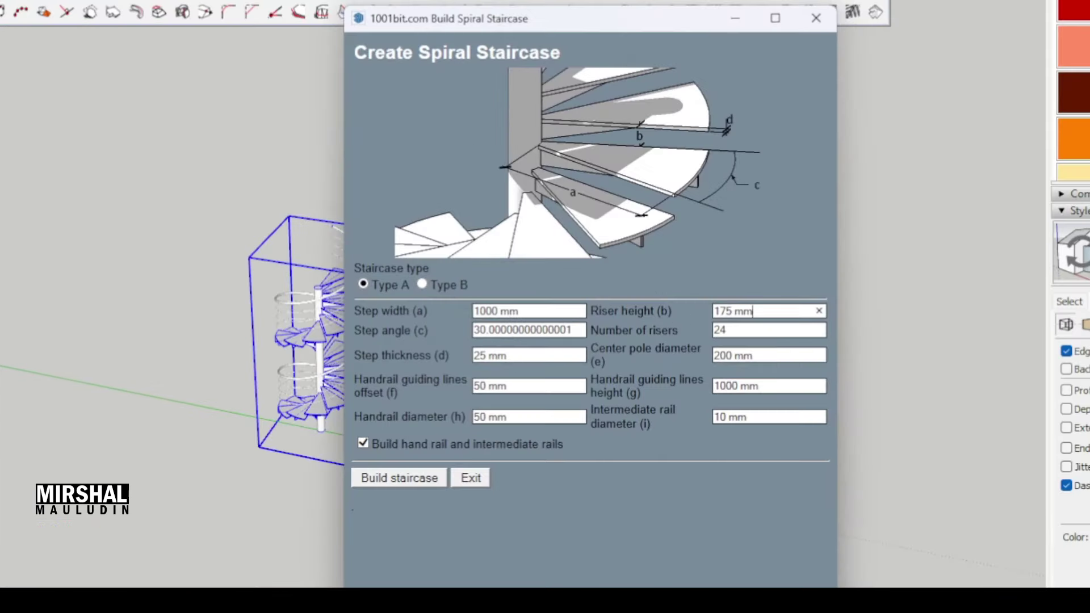
# - Set the step width to 1200 mm and trim the step angle to 30
pyautogui.click(528, 311)
pyautogui.click(562, 311)
pyautogui.moveTo(540, 312); pyautogui.dragTo(451, 315)
pyautogui.write('1200')
pyautogui.tripleClick(482, 330)
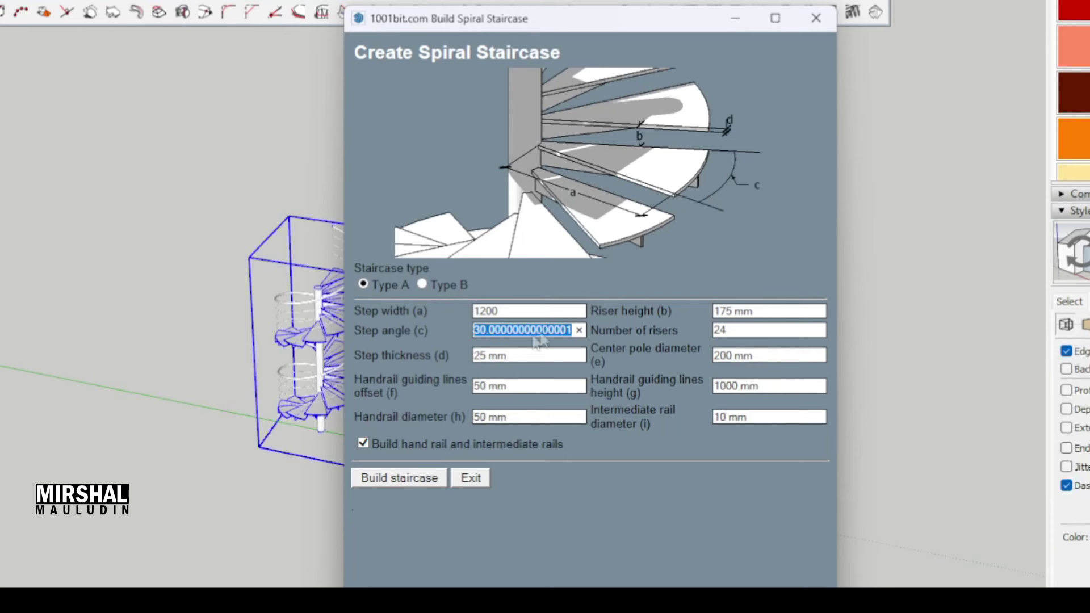
pyautogui.click(487, 331)
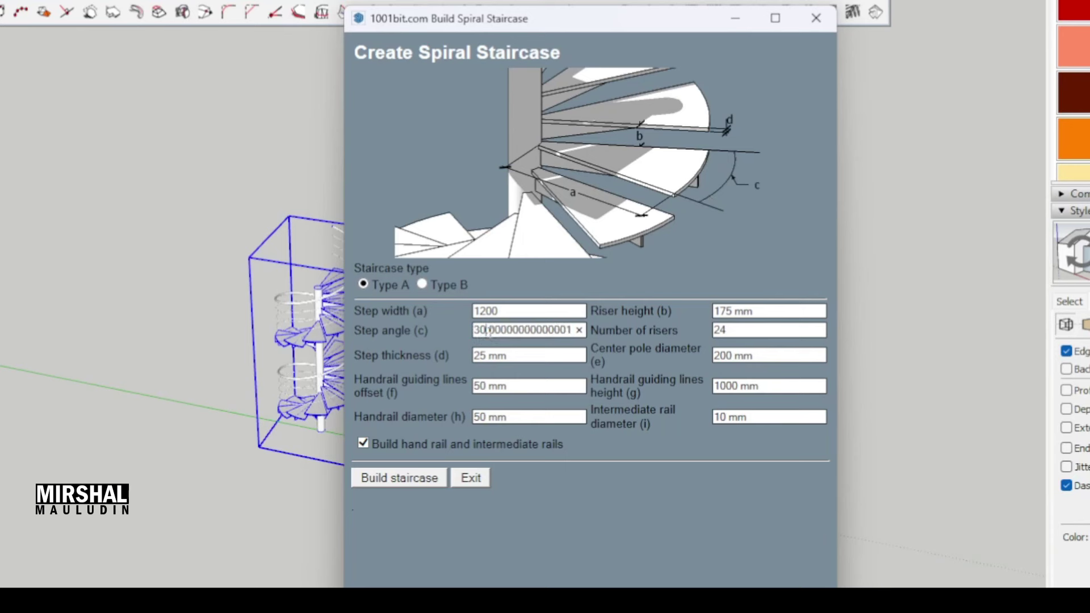
pyautogui.moveTo(487, 331); pyautogui.dragTo(572, 331)
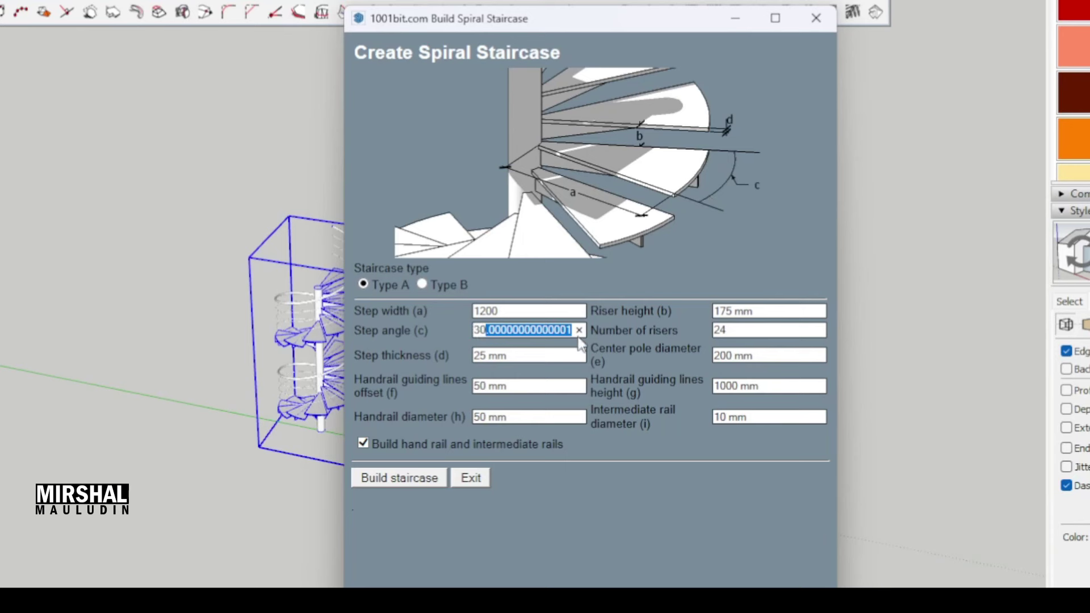
pyautogui.press('BackSpace')
# - Leave step thickness at 25 mm and change the handrail guiding lines offset from 50 to 20
pyautogui.tripleClick(524, 355)
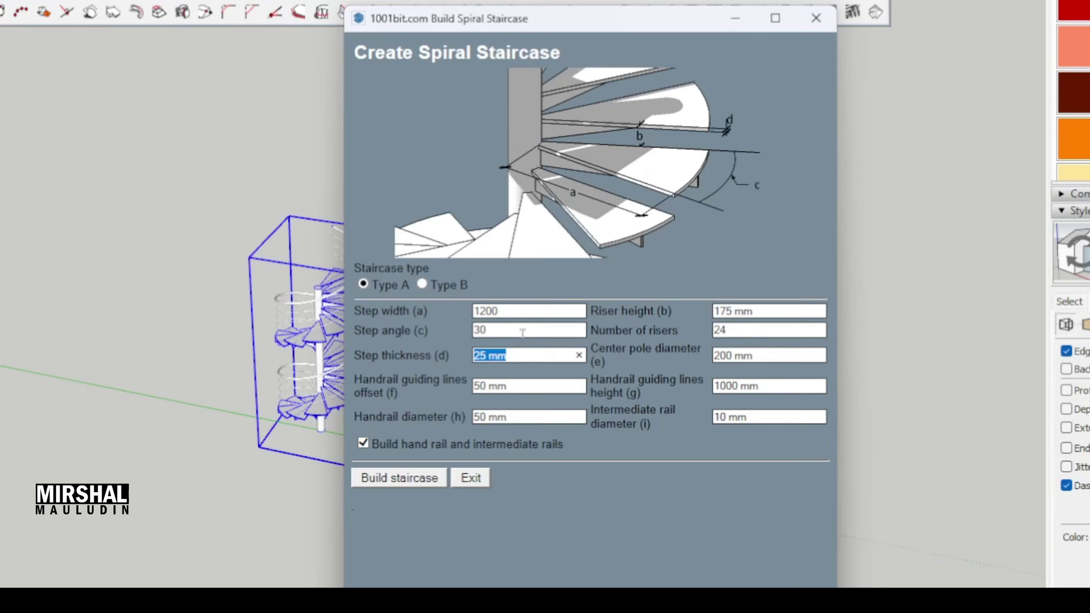
pyautogui.click(534, 355)
pyautogui.doubleClick(497, 356)
pyautogui.doubleClick(532, 355)
pyautogui.click(519, 387)
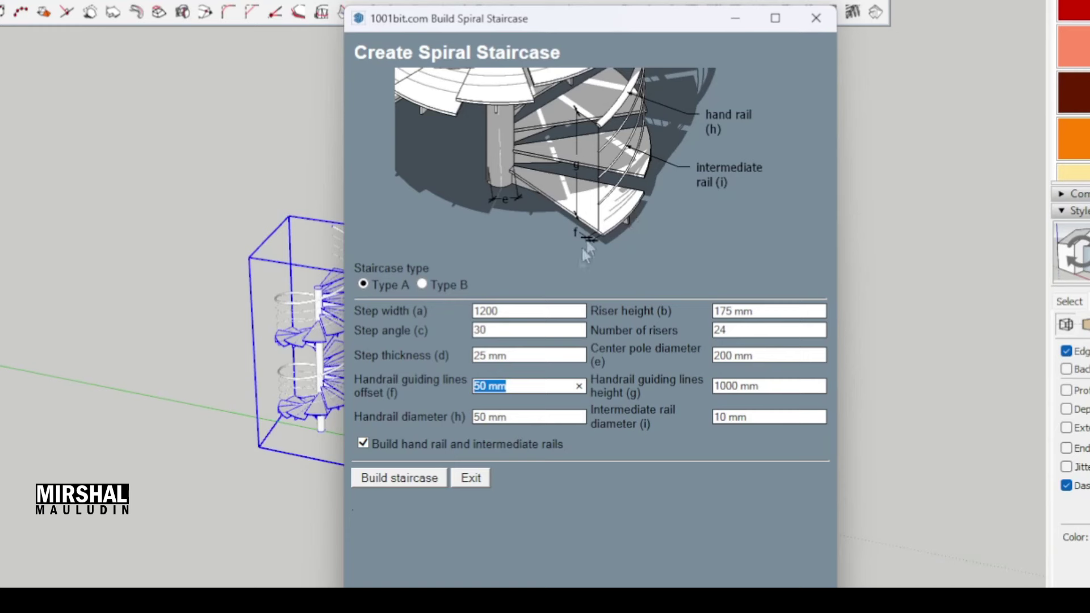
pyautogui.click(517, 386)
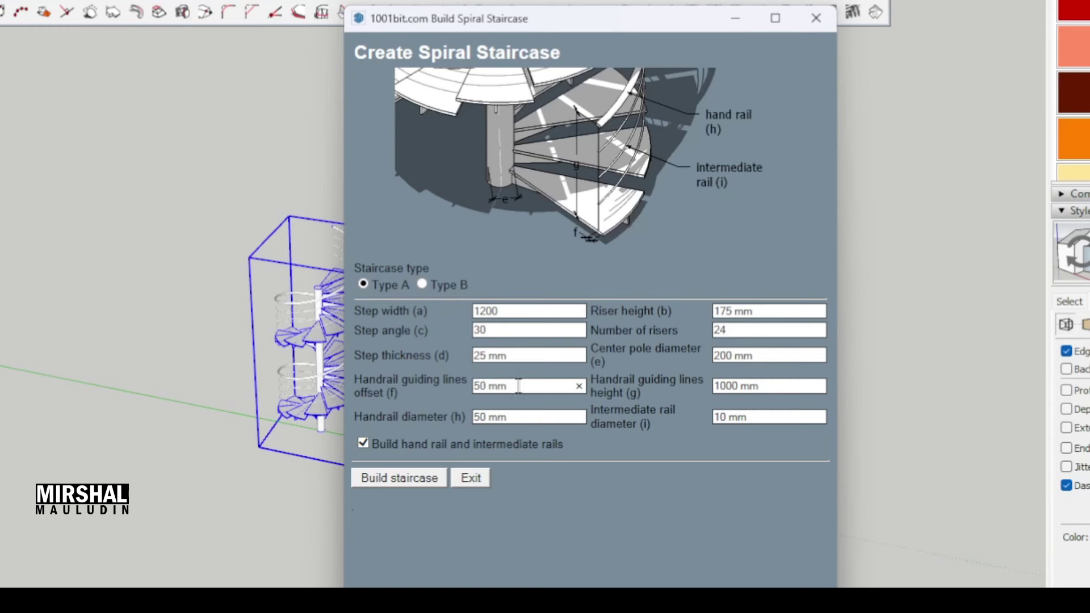
pyautogui.moveTo(517, 386); pyautogui.dragTo(473, 386)
pyautogui.write('20')
pyautogui.moveTo(514, 418); pyautogui.dragTo(462, 417)
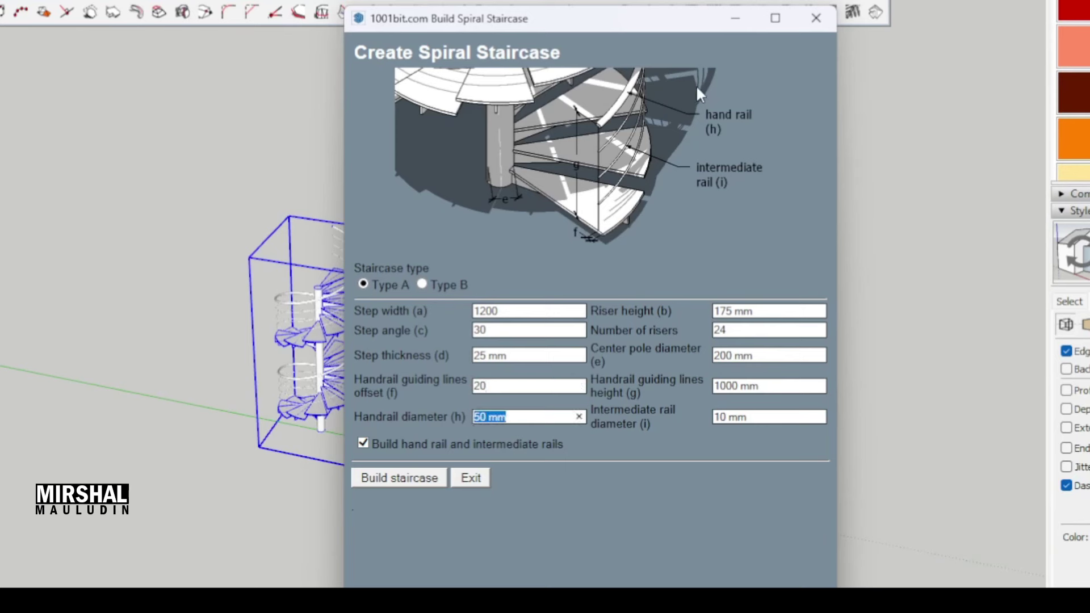
pyautogui.click(523, 420)
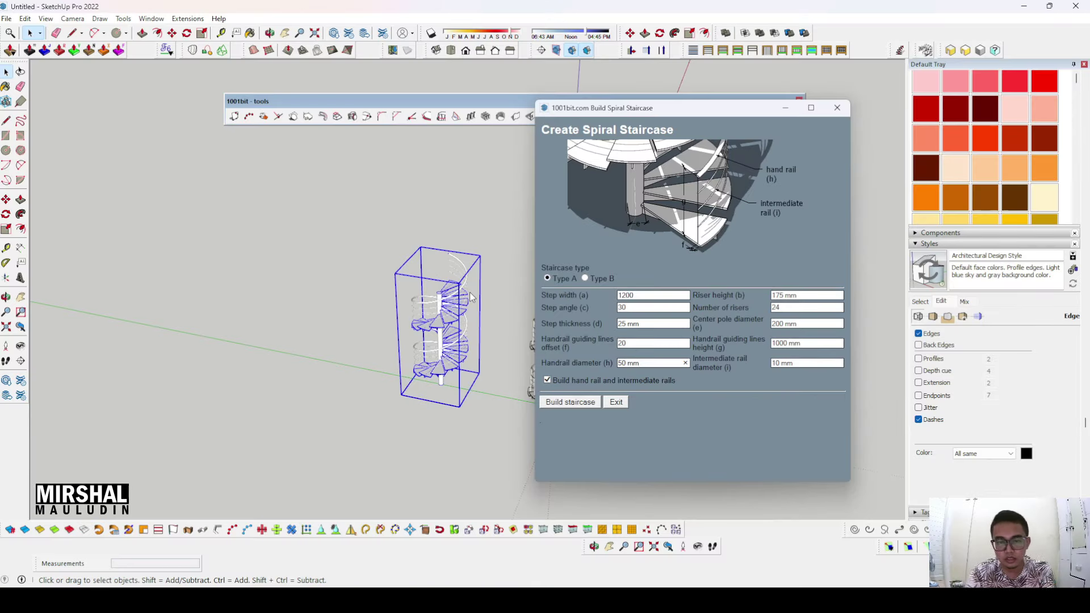
# - Review the handrail diameter, 175 mm riser height, riser count and centre pole diameter, leaving them unchanged
pyautogui.moveTo(659, 364); pyautogui.dragTo(601, 354)
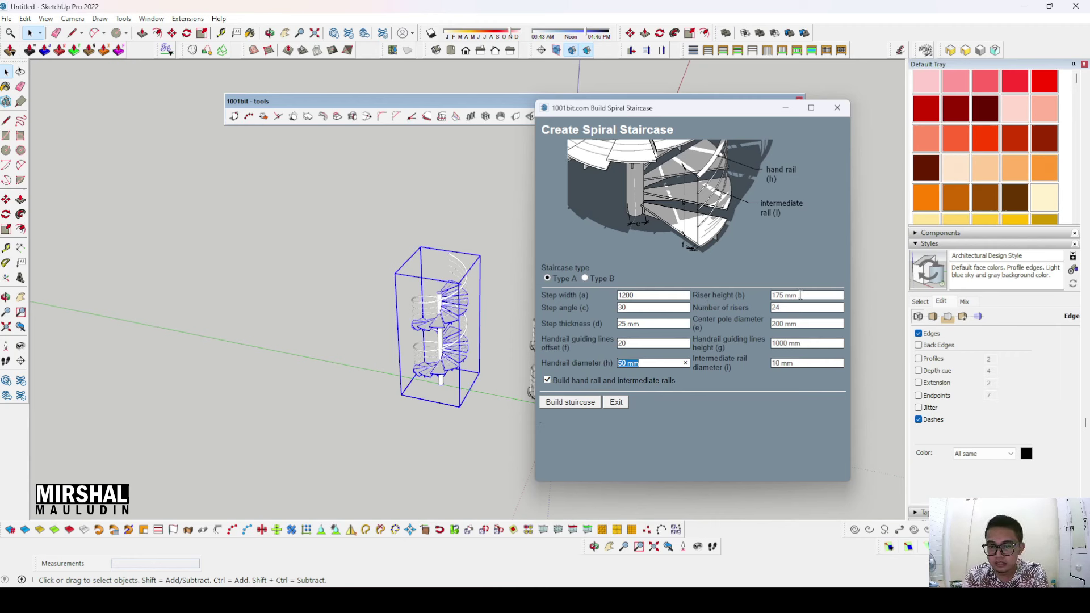
pyautogui.tripleClick(780, 295)
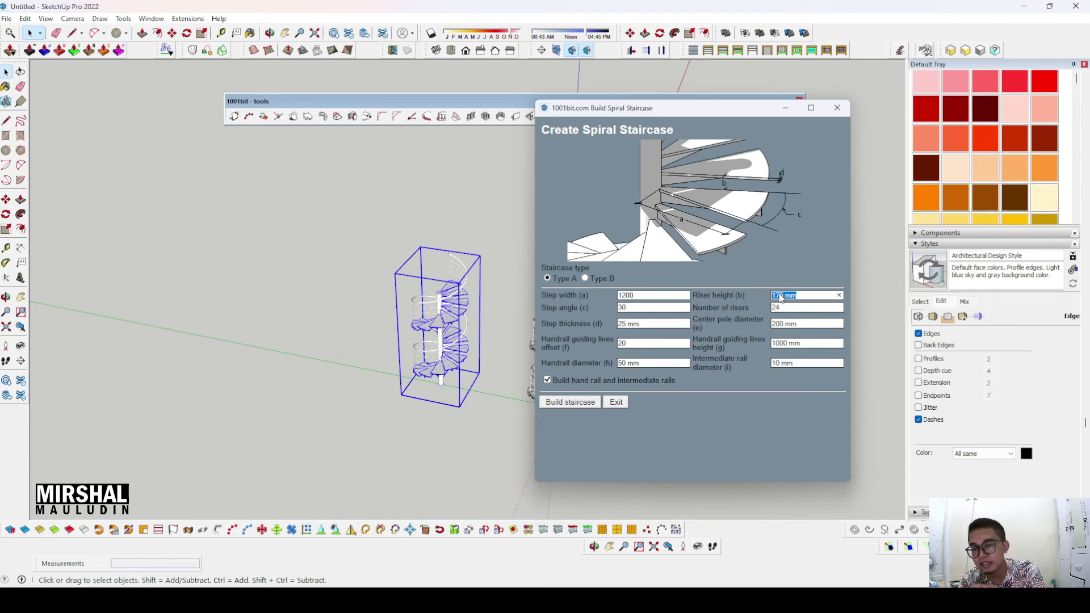
pyautogui.click(794, 309)
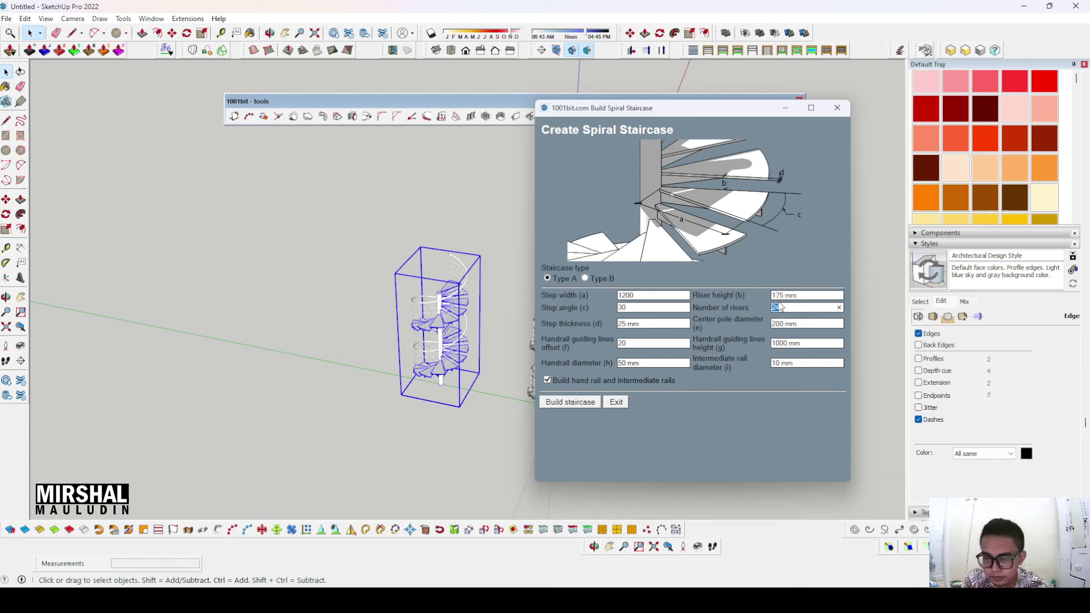
pyautogui.click(807, 295)
pyautogui.click(812, 295)
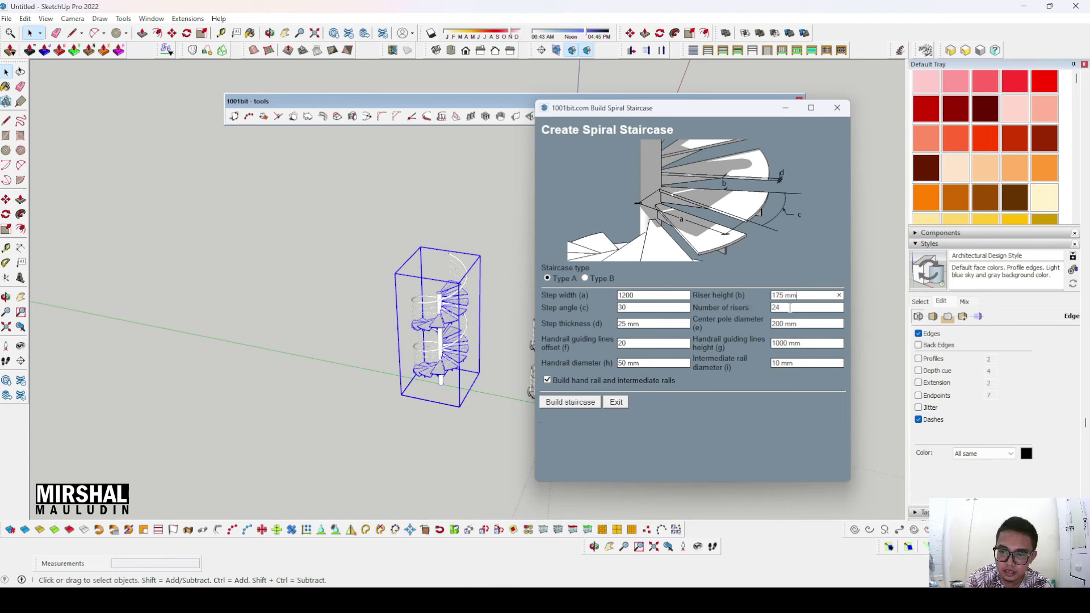
pyautogui.click(791, 308)
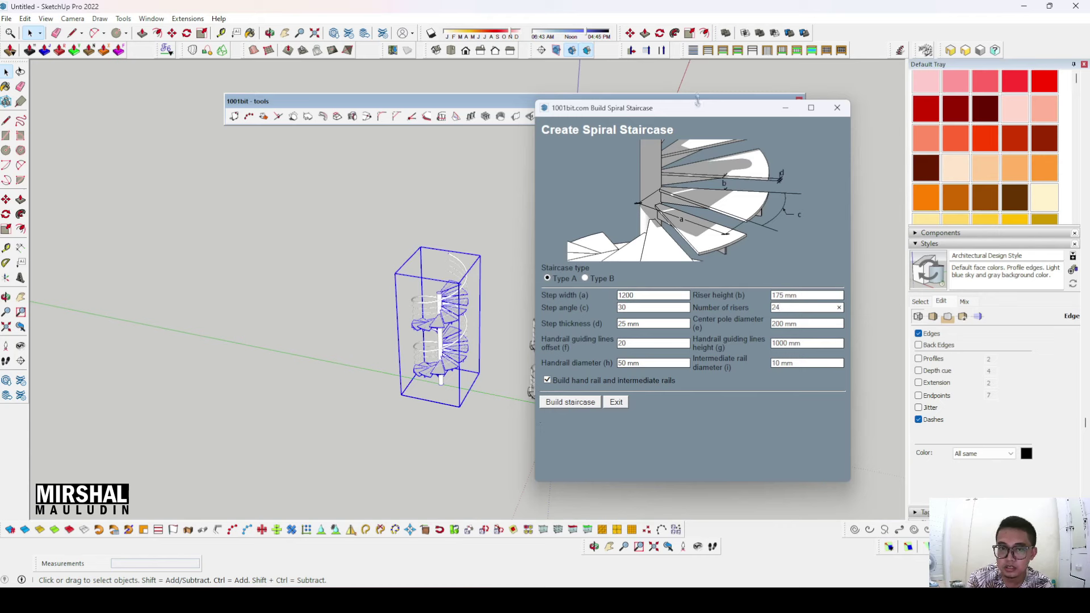
pyautogui.moveTo(698, 101); pyautogui.dragTo(721, 99)
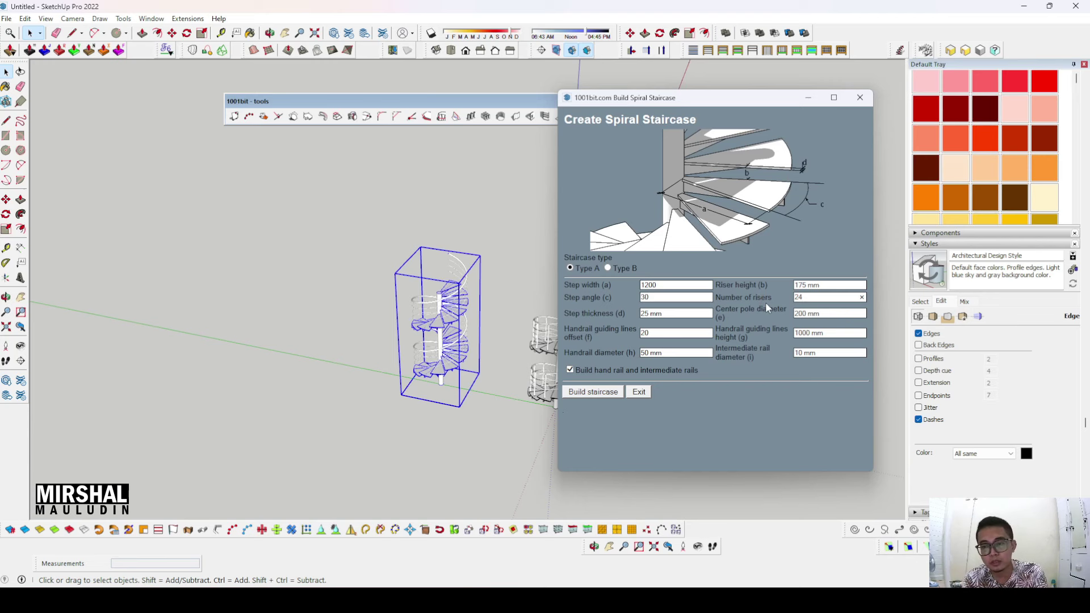
pyautogui.tripleClick(828, 286)
pyautogui.click(804, 298)
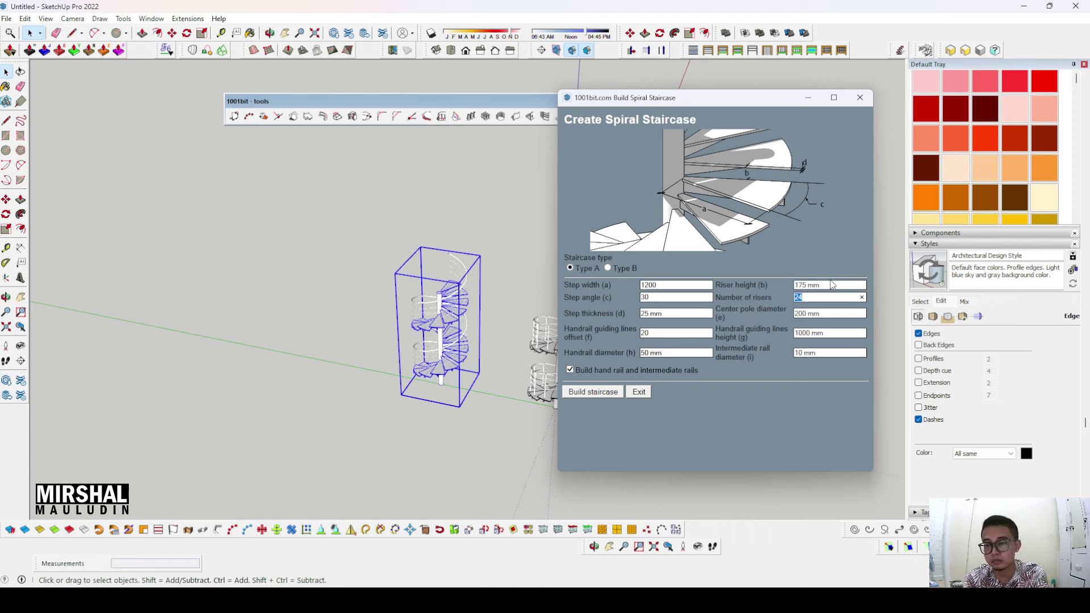
pyautogui.hotkey('shift', 'Tab')
pyautogui.press('Tab')
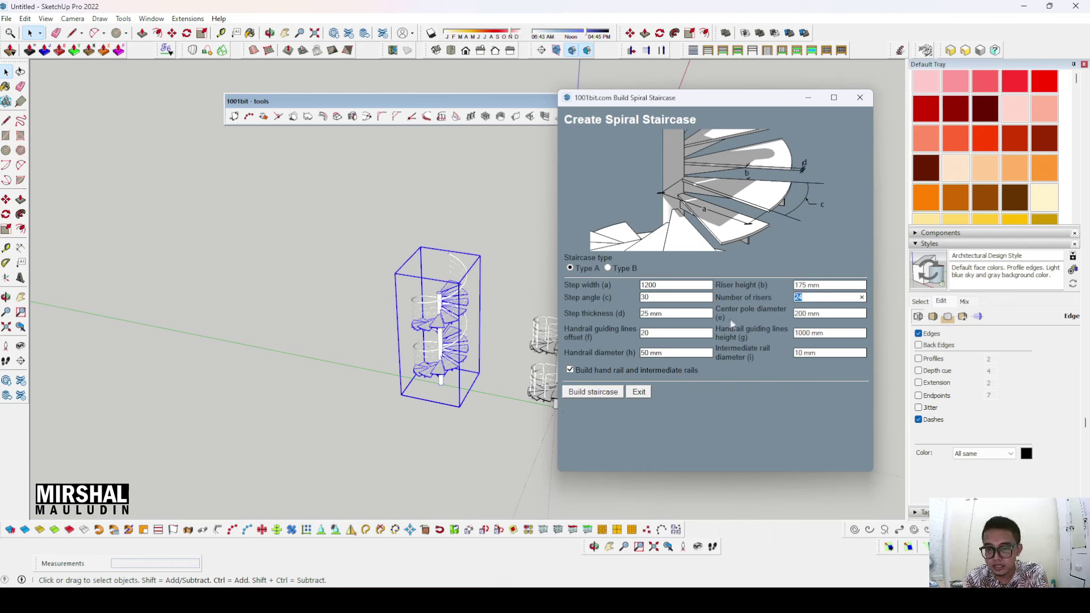
pyautogui.press('Tab')
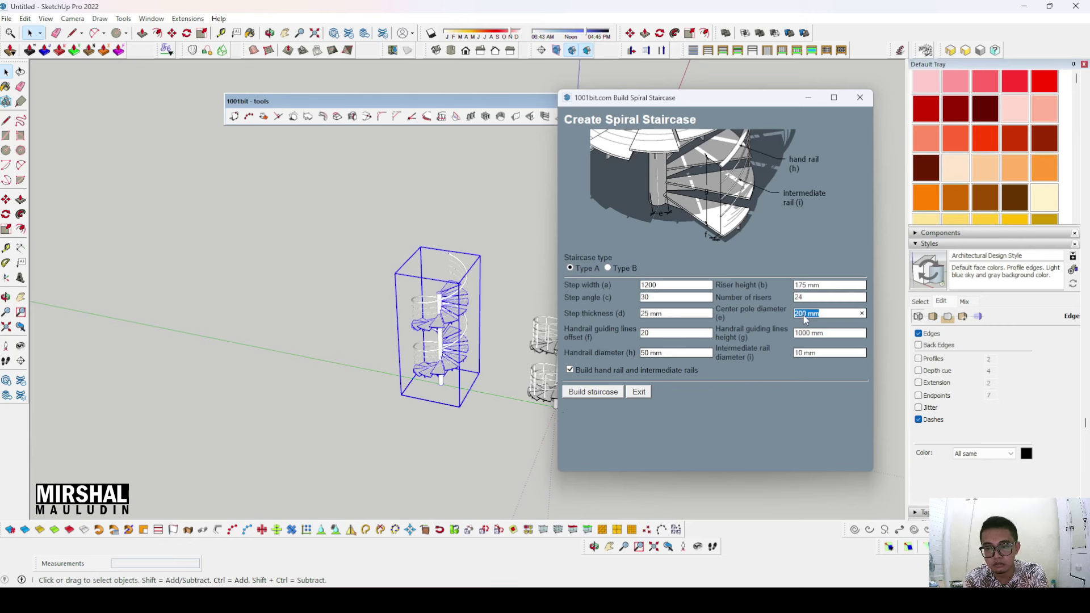
pyautogui.click(833, 314)
# - Set the handrail guiding lines height to 1200, keep the 10 mm intermediate rail, and build the staircase
pyautogui.click(830, 334)
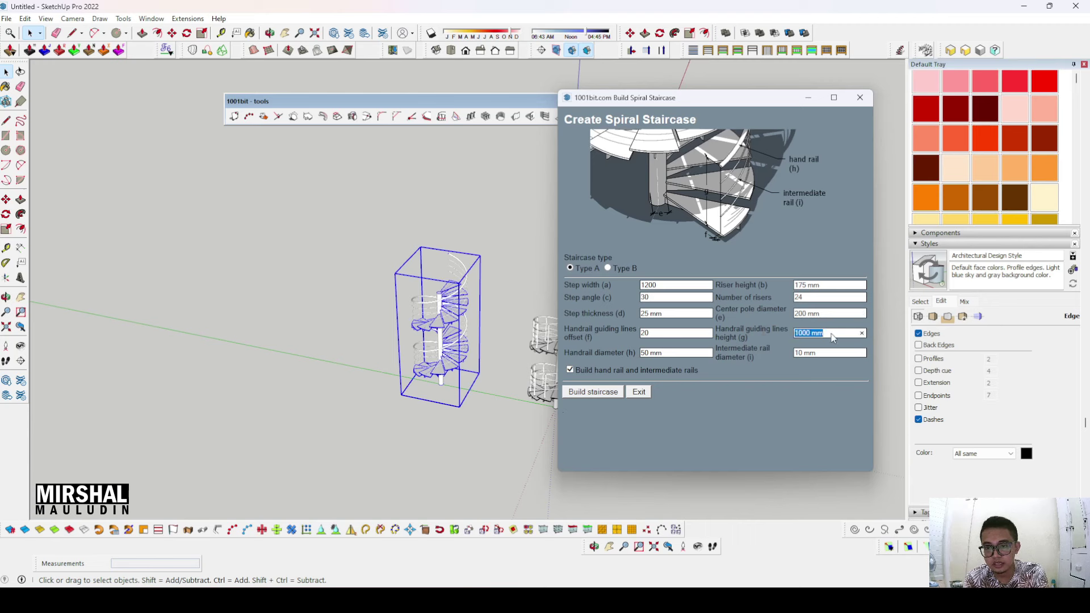
pyautogui.click(828, 339)
pyautogui.moveTo(833, 333); pyautogui.dragTo(795, 333)
pyautogui.write('1200')
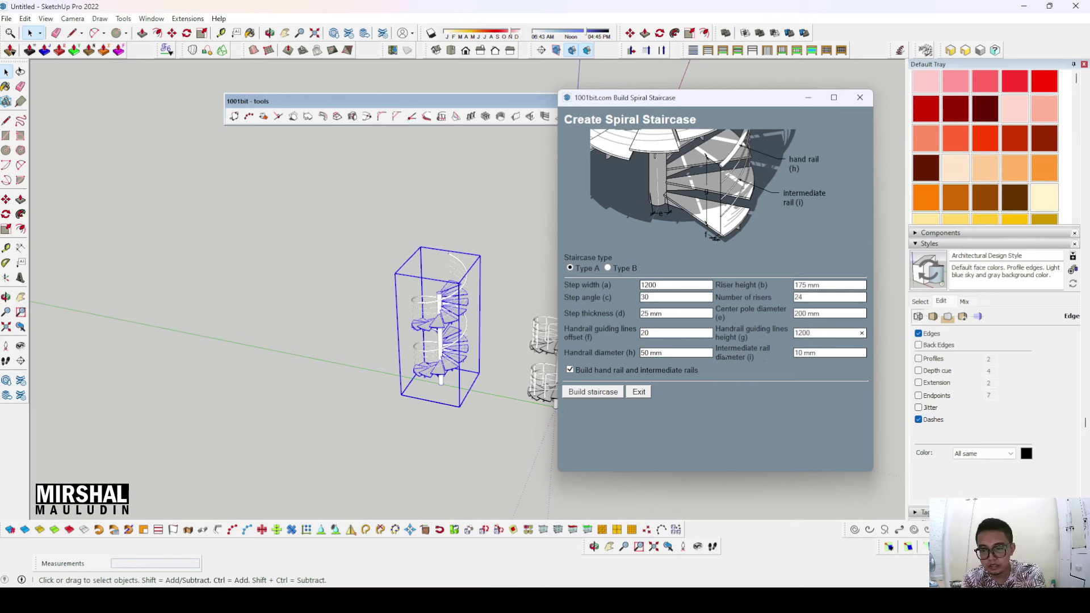
pyautogui.tripleClick(835, 353)
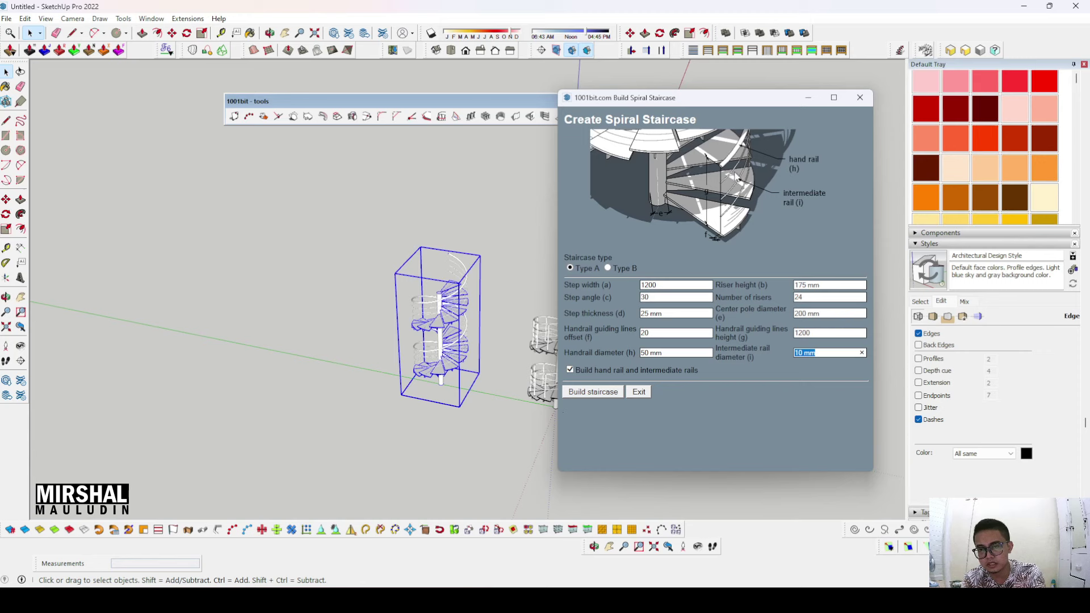
pyautogui.click(824, 355)
pyautogui.moveTo(717, 107); pyautogui.dragTo(734, 77)
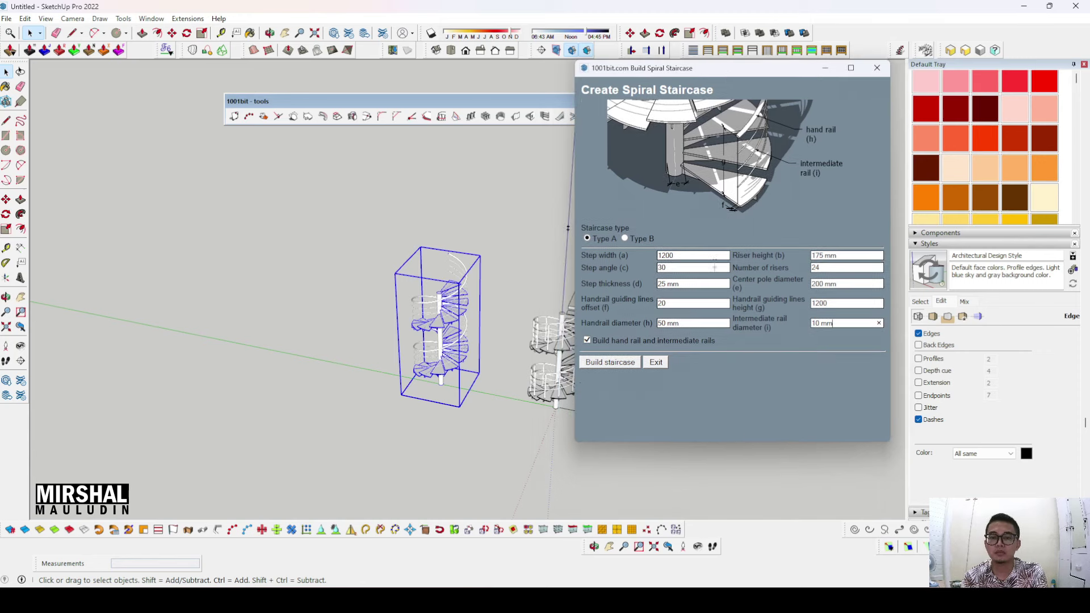
pyautogui.click(703, 261)
pyautogui.click(685, 269)
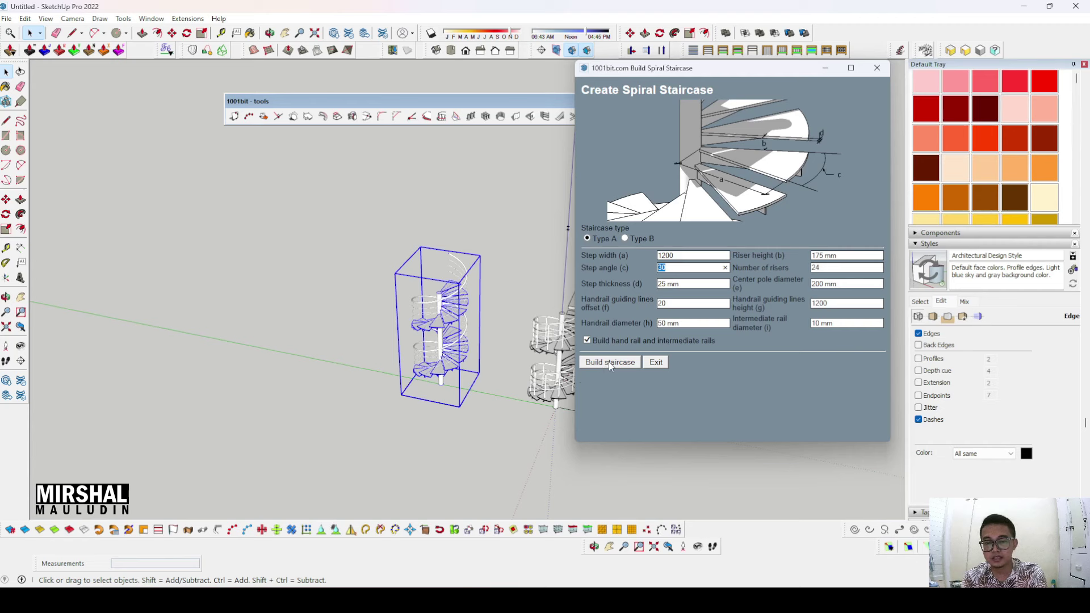
pyautogui.click(610, 363)
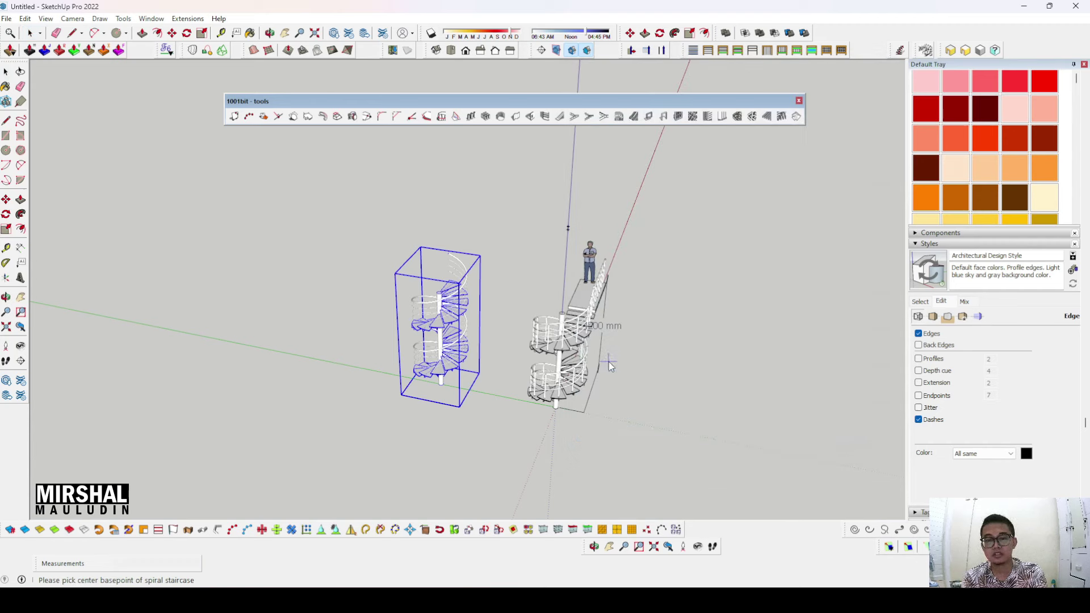
# - Place the new staircase's centre basepoint left of the existing two staircases
pyautogui.click(307, 349)
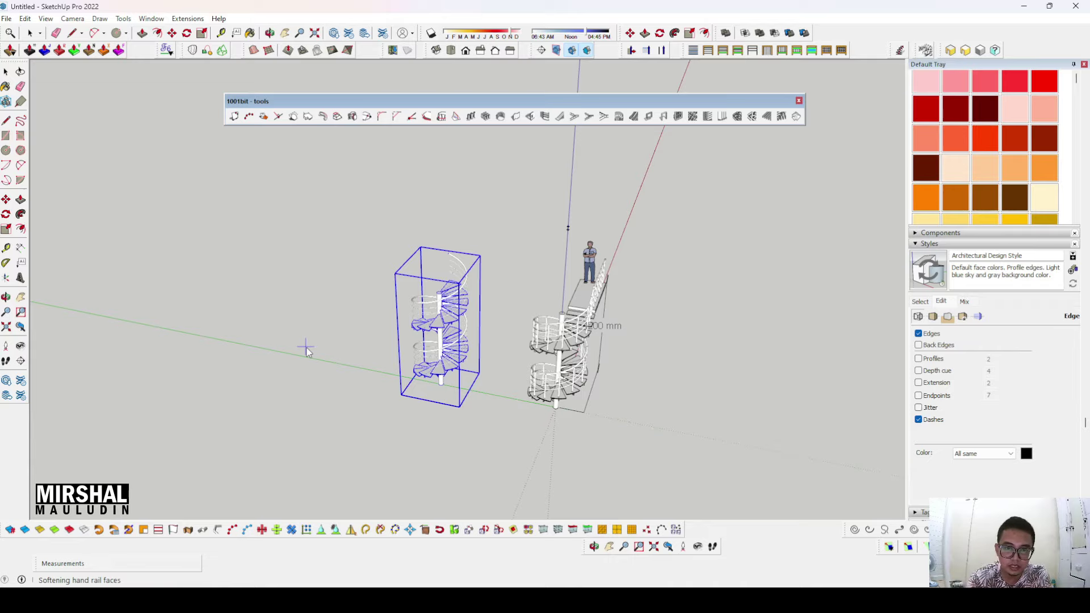
pyautogui.moveTo(306, 349)
pyautogui.mouseDown(button='middle')
pyautogui.moveTo(365, 384)
pyautogui.moveTo(450, 293)
pyautogui.mouseUp(button='middle')
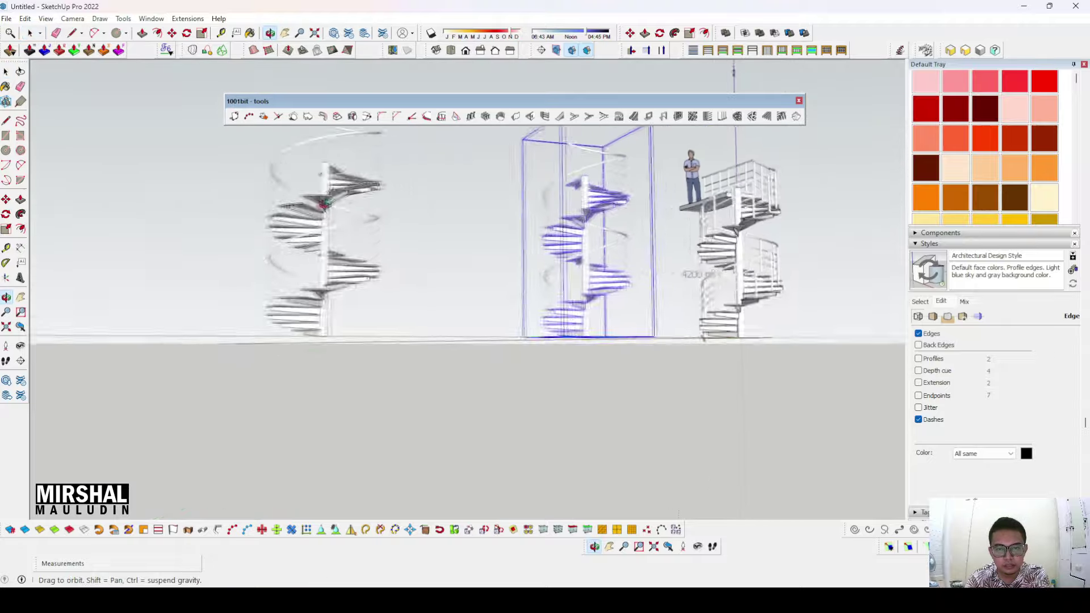
pyautogui.moveTo(450, 293)
pyautogui.mouseDown(button='middle')
pyautogui.moveTo(575, 320)
pyautogui.moveTo(590, 288)
pyautogui.mouseUp(button='middle')
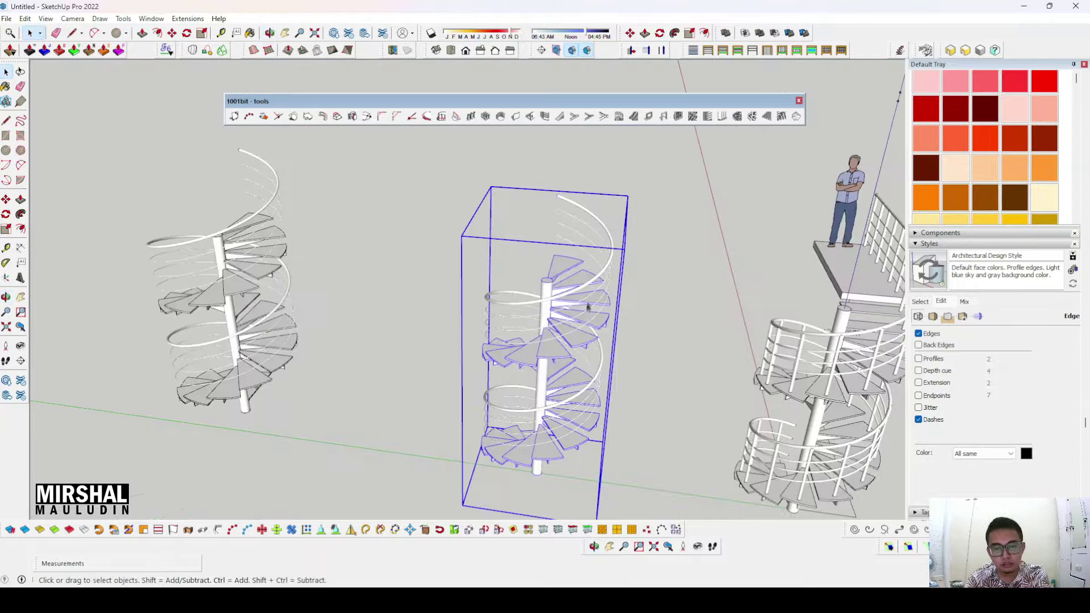
pyautogui.scroll(3, 591, 288)
pyautogui.scroll(-5, 590, 289)
pyautogui.moveTo(591, 289)
pyautogui.mouseDown(button='middle')
pyautogui.moveTo(532, 472)
pyautogui.moveTo(600, 360)
pyautogui.mouseUp(button='middle')
pyautogui.scroll(-1, 599, 346)
# - Orbit and zoom around all three staircases to inspect the new one
pyautogui.moveTo(385, 351)
pyautogui.mouseDown(button='middle')
pyautogui.moveTo(300, 158)
pyautogui.moveTo(419, 146)
pyautogui.moveTo(354, 267)
pyautogui.moveTo(629, 271)
pyautogui.moveTo(383, 178)
pyautogui.moveTo(355, 287)
pyautogui.moveTo(463, 190)
pyautogui.moveTo(408, 325)
pyautogui.moveTo(450, 244)
pyautogui.moveTo(335, 314)
pyautogui.mouseUp(button='middle')
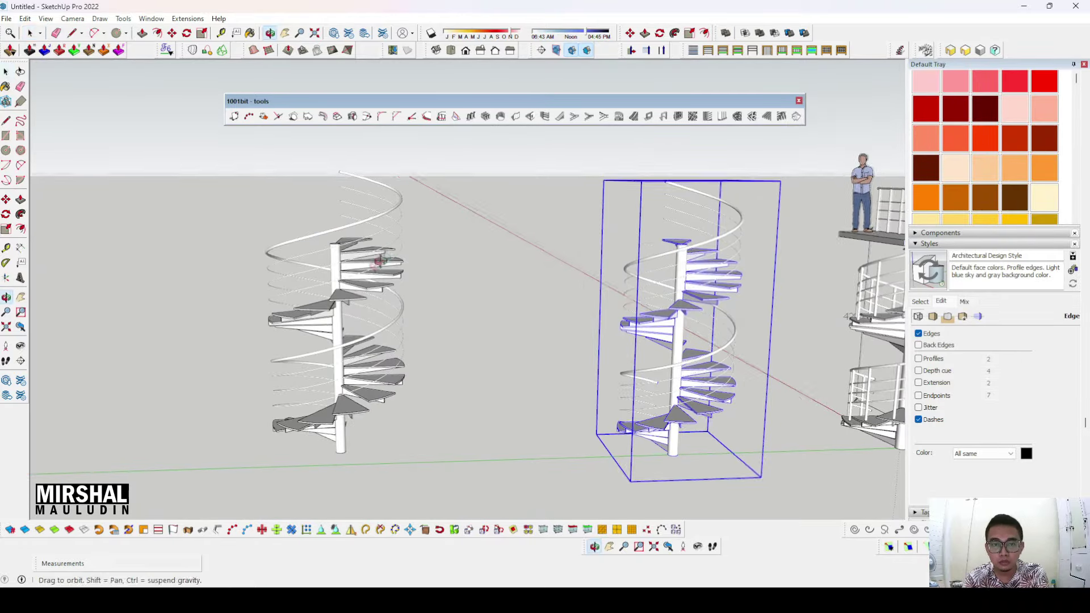
pyautogui.moveTo(362, 214); pyautogui.dragTo(562, 302, button='middle')
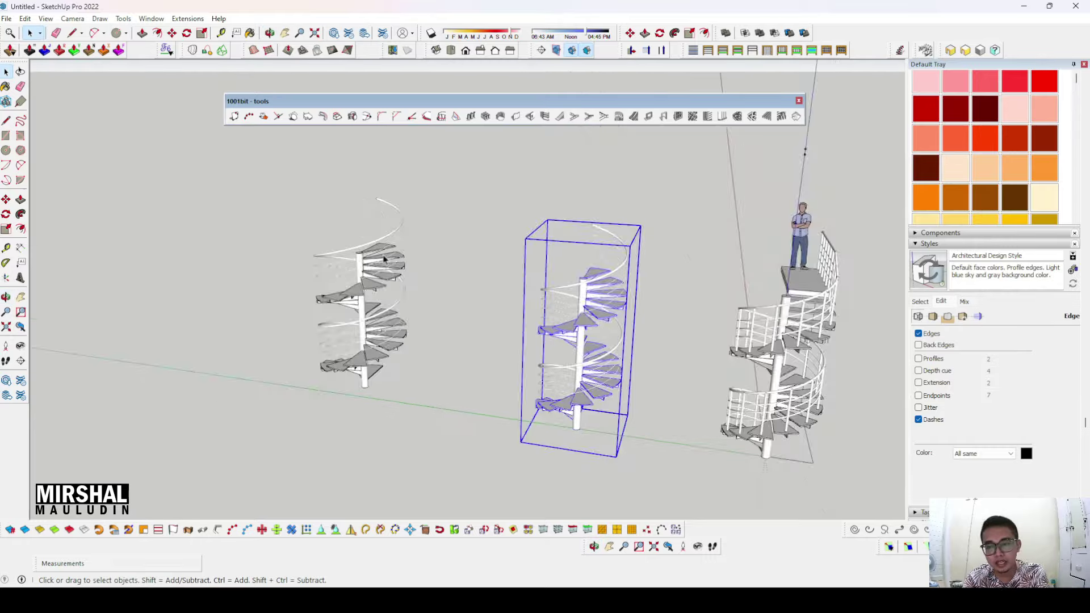
pyautogui.moveTo(562, 302)
pyautogui.mouseDown(button='middle')
pyautogui.moveTo(702, 376)
pyautogui.moveTo(594, 335)
pyautogui.mouseUp(button='middle')
pyautogui.scroll(3, 703, 377)
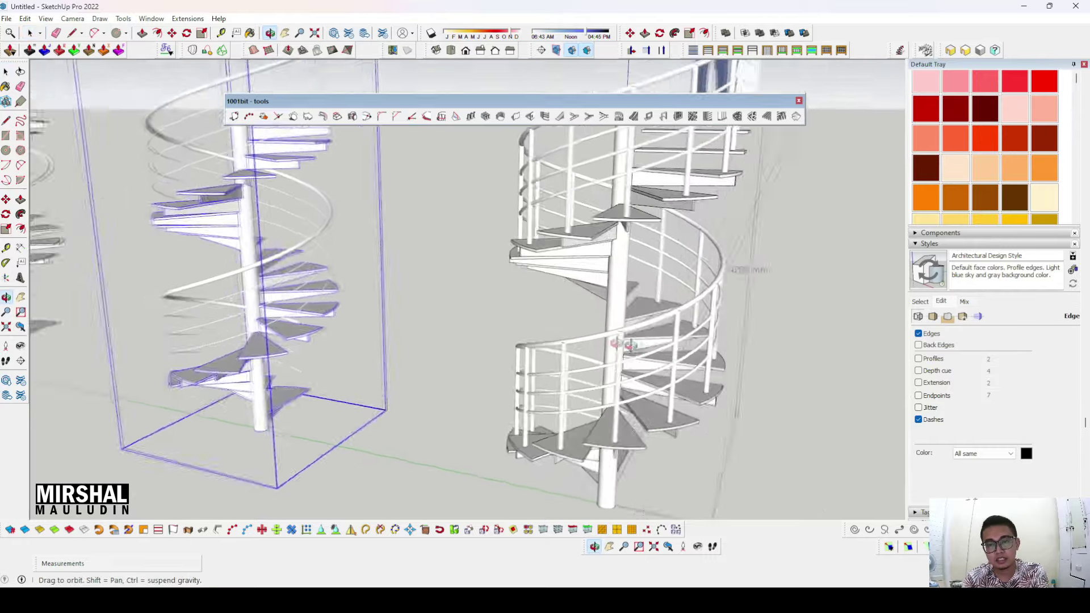
pyautogui.scroll(4, 594, 335)
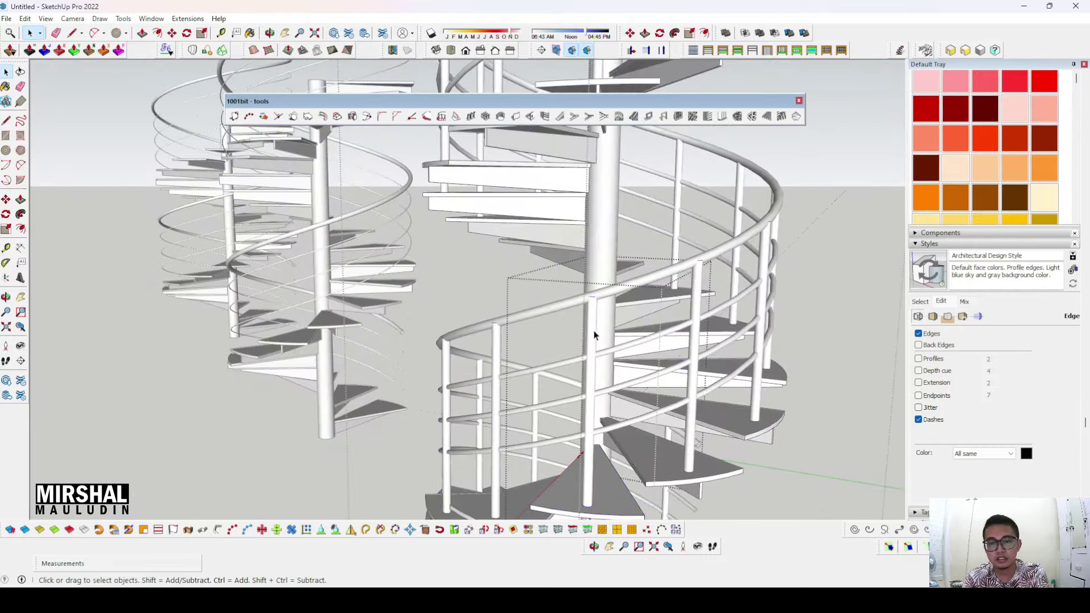
pyautogui.scroll(-4, 756, 346)
pyautogui.moveTo(756, 346); pyautogui.dragTo(481, 318, button='middle')
pyautogui.scroll(-3, 481, 318)
pyautogui.moveTo(443, 372); pyautogui.dragTo(397, 340, button='middle')
pyautogui.scroll(4, 397, 340)
pyautogui.moveTo(214, 231)
pyautogui.mouseDown(button='middle')
pyautogui.moveTo(339, 215)
pyautogui.moveTo(352, 227)
pyautogui.mouseUp(button='middle')
pyautogui.scroll(-3, 352, 227)
pyautogui.scroll(2, 352, 194)
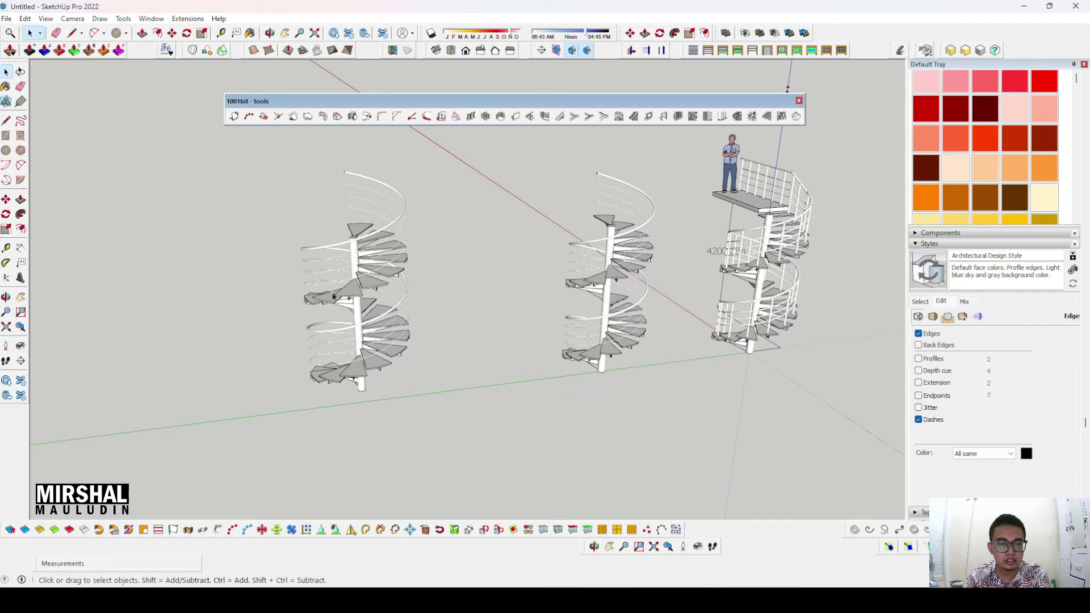
pyautogui.scroll(2, 322, 370)
pyautogui.scroll(2, 352, 364)
pyautogui.scroll(2, 366, 362)
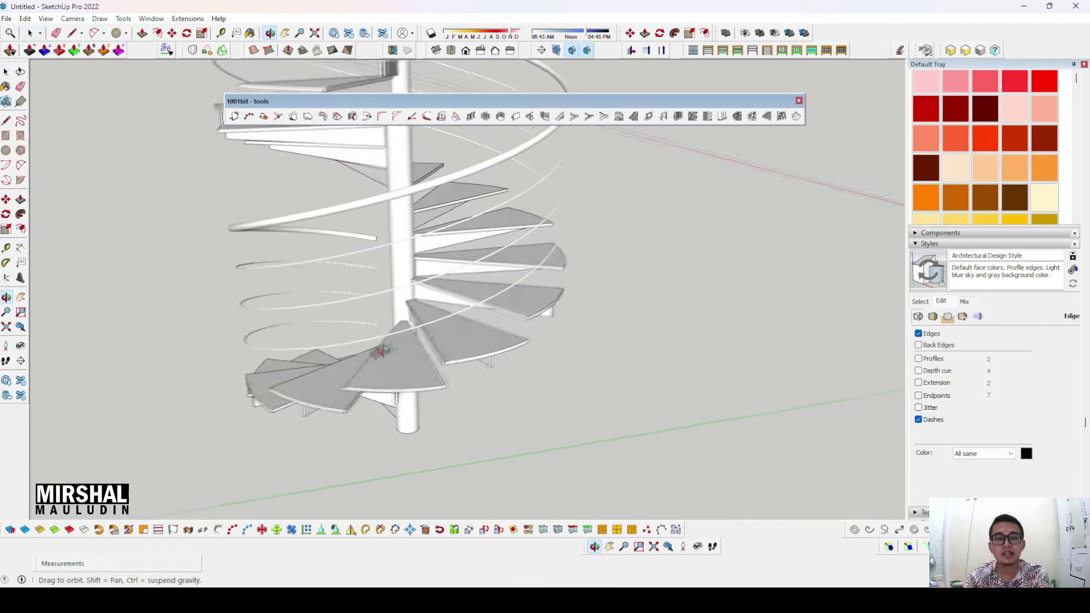
pyautogui.scroll(-2, 370, 355)
pyautogui.scroll(-3, 448, 352)
pyautogui.scroll(-2, 437, 275)
pyautogui.scroll(1, 436, 274)
pyautogui.moveTo(570, 187); pyautogui.dragTo(307, 239)
pyautogui.moveTo(318, 239); pyautogui.dragTo(554, 235, button='middle')
pyautogui.moveTo(532, 171); pyautogui.dragTo(710, 434)
pyautogui.moveTo(710, 433); pyautogui.dragTo(717, 374, button='middle')
pyautogui.click(768, 398)
pyautogui.scroll(2, 448, 216)
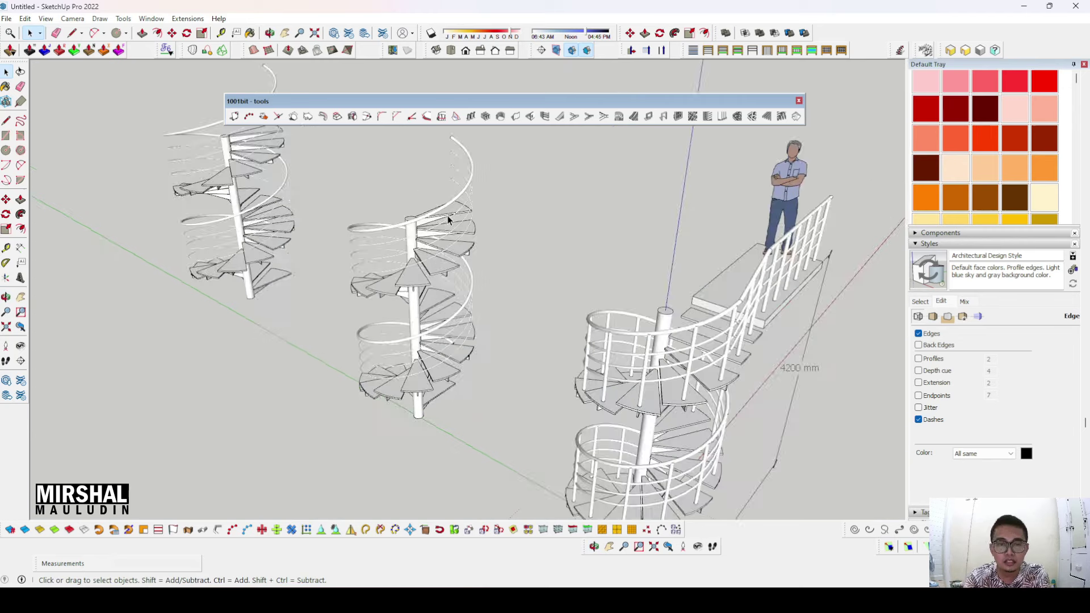
pyautogui.moveTo(448, 212); pyautogui.dragTo(461, 221, button='middle')
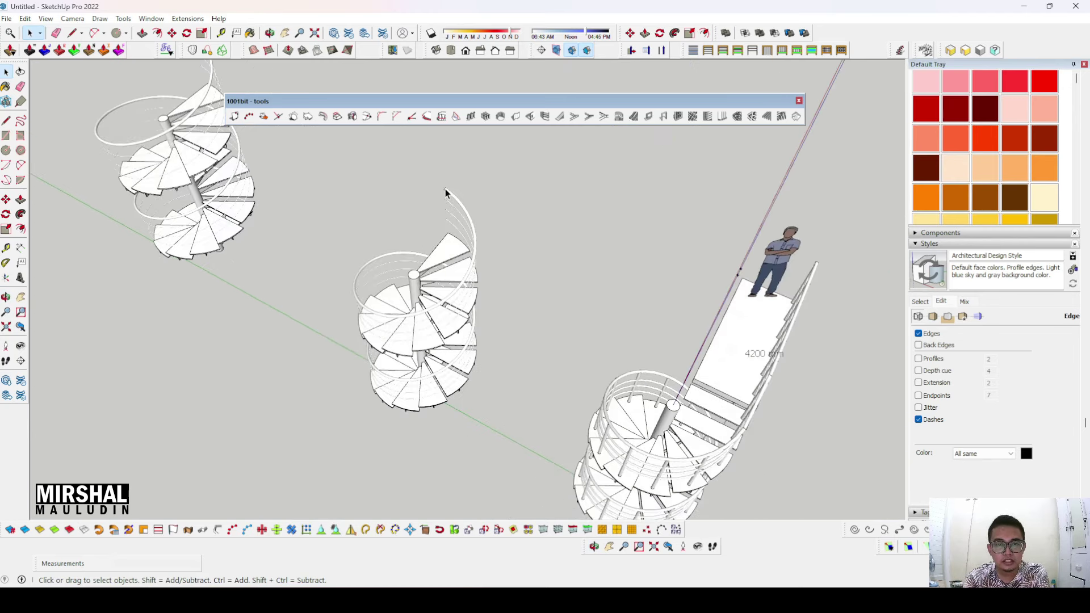
pyautogui.moveTo(446, 191); pyautogui.dragTo(566, 338, button='middle')
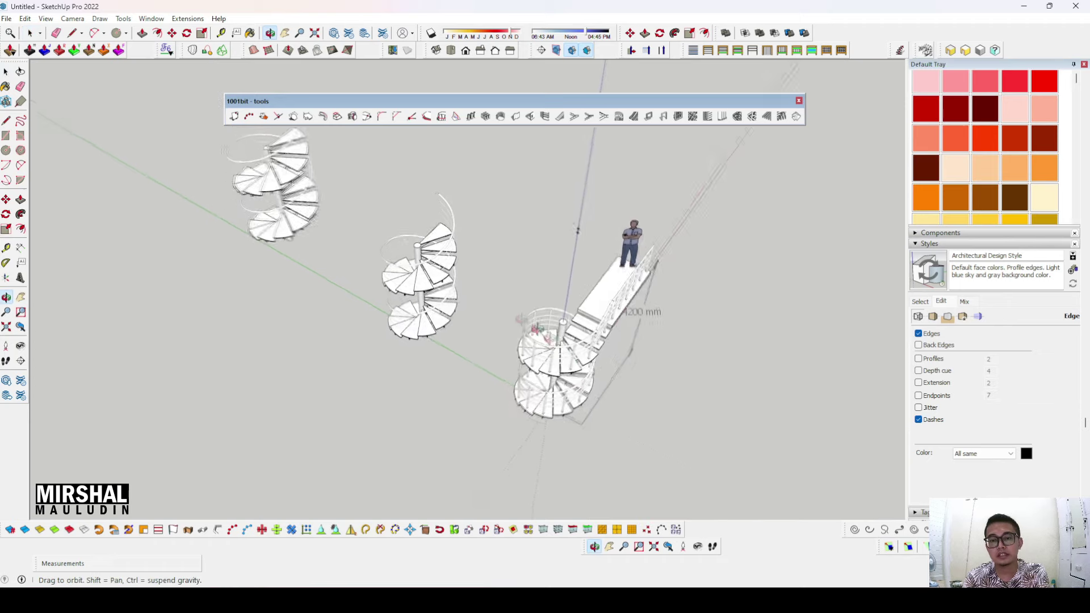
pyautogui.scroll(1, 564, 335)
pyautogui.scroll(1, 568, 340)
pyautogui.scroll(1, 573, 345)
pyautogui.moveTo(577, 348)
pyautogui.mouseDown(button='middle')
pyautogui.moveTo(498, 380)
pyautogui.moveTo(591, 308)
pyautogui.mouseUp(button='middle')
pyautogui.scroll(-1, 590, 309)
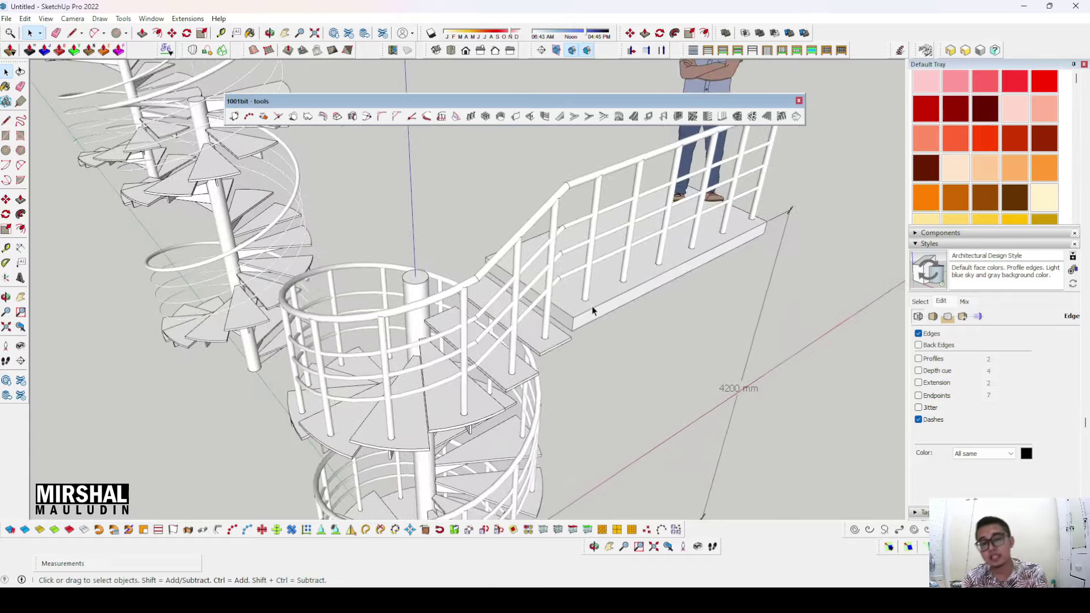
pyautogui.scroll(-1, 594, 302)
pyautogui.moveTo(565, 286)
pyautogui.mouseDown(button='middle')
pyautogui.moveTo(564, 194)
pyautogui.moveTo(475, 250)
pyautogui.moveTo(370, 216)
pyautogui.mouseUp(button='middle')
pyautogui.scroll(1, 397, 219)
pyautogui.scroll(2, 339, 170)
pyautogui.scroll(1, 345, 174)
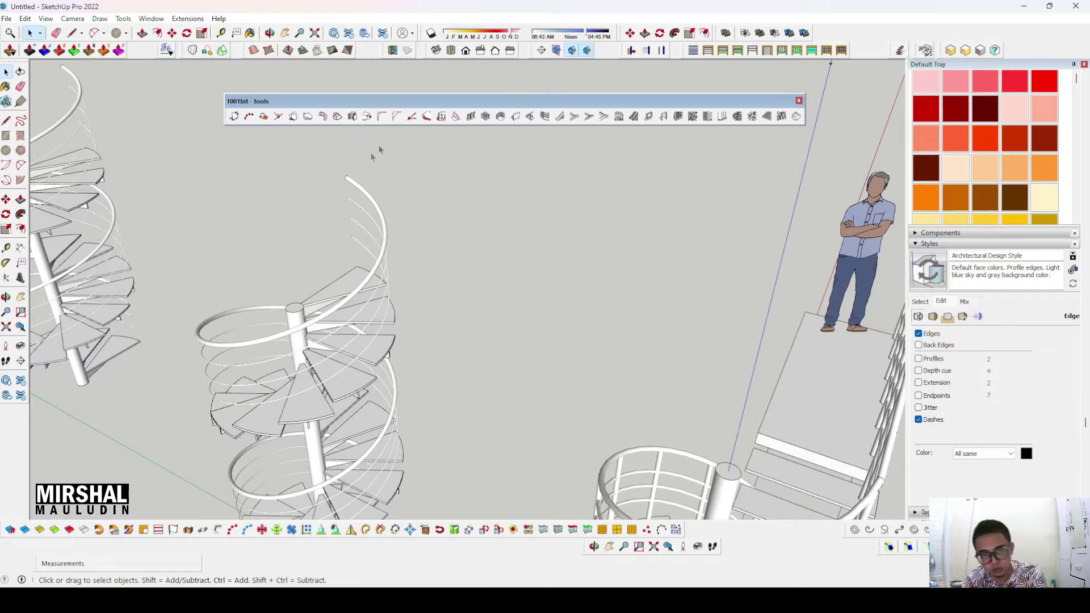
pyautogui.scroll(3, 554, 393)
pyautogui.scroll(2, 554, 393)
pyautogui.scroll(2, 441, 244)
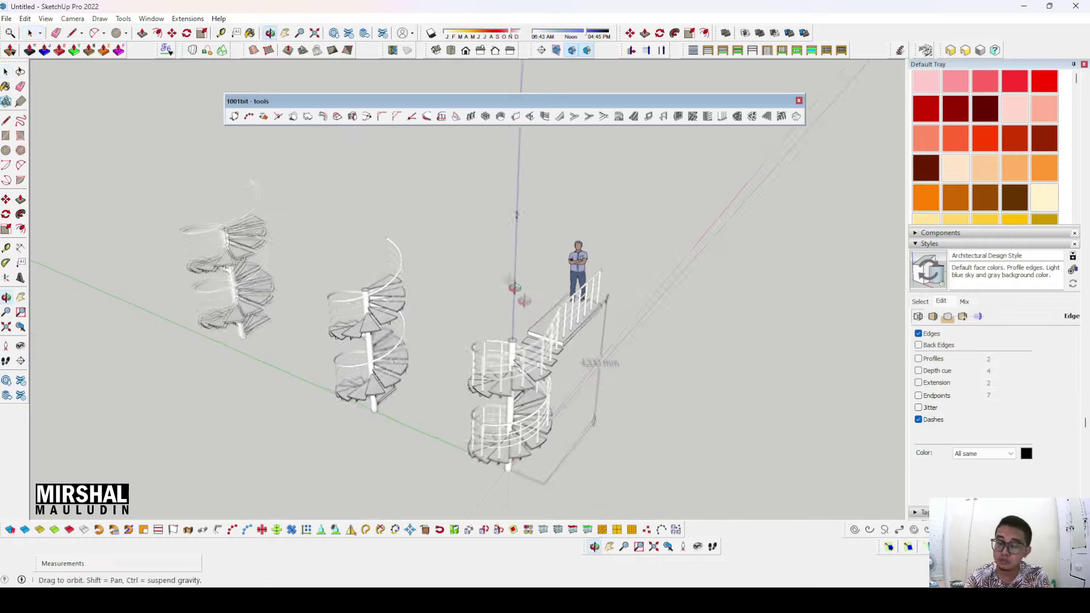
pyautogui.scroll(-5, 441, 244)
pyautogui.moveTo(441, 244)
pyautogui.mouseDown()
pyautogui.moveTo(531, 409)
pyautogui.moveTo(405, 230)
pyautogui.moveTo(413, 332)
pyautogui.moveTo(377, 331)
pyautogui.mouseUp()
pyautogui.scroll(-2, 531, 409)
pyautogui.scroll(-3, 405, 230)
pyautogui.scroll(2, 378, 331)
pyautogui.press('space')
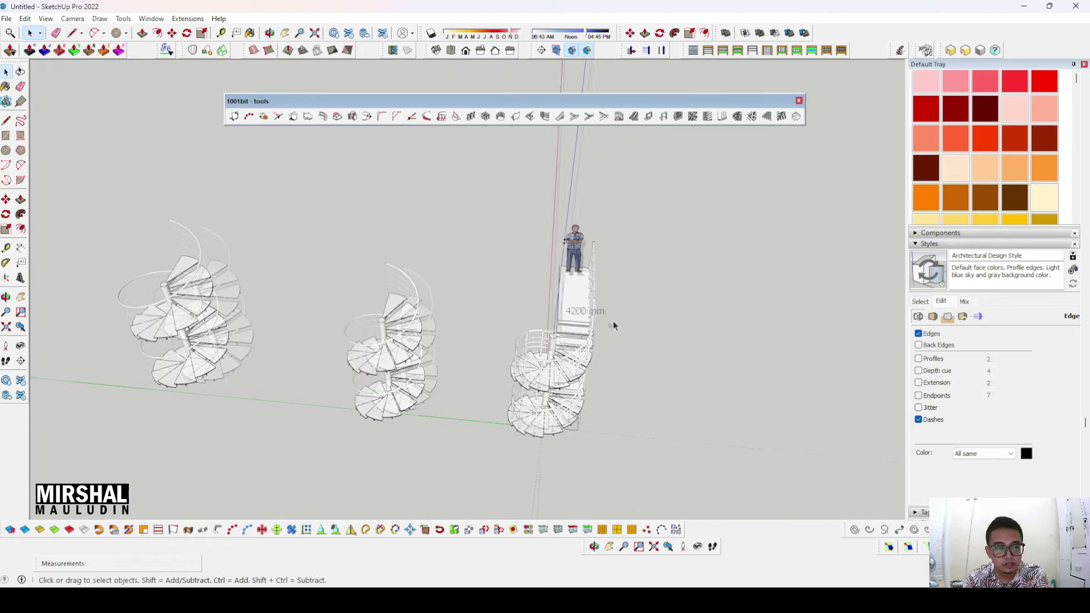
pyautogui.scroll(-2, 601, 346)
pyautogui.scroll(2, 318, 222)
pyautogui.click(250, 340)
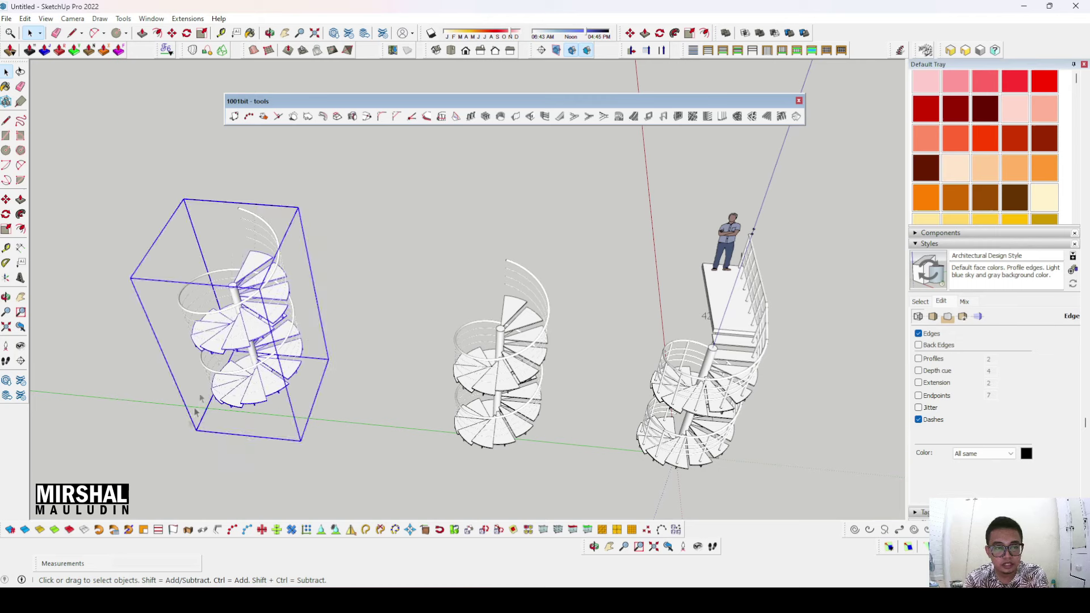
# - Copy the leftmost staircase with Move plus Ctrl and place it right of the landing staircase
pyautogui.scroll(-2, 247, 353)
pyautogui.press('m')
pyautogui.press('ctrl')
pyautogui.click(247, 353)
pyautogui.scroll(-2, 247, 353)
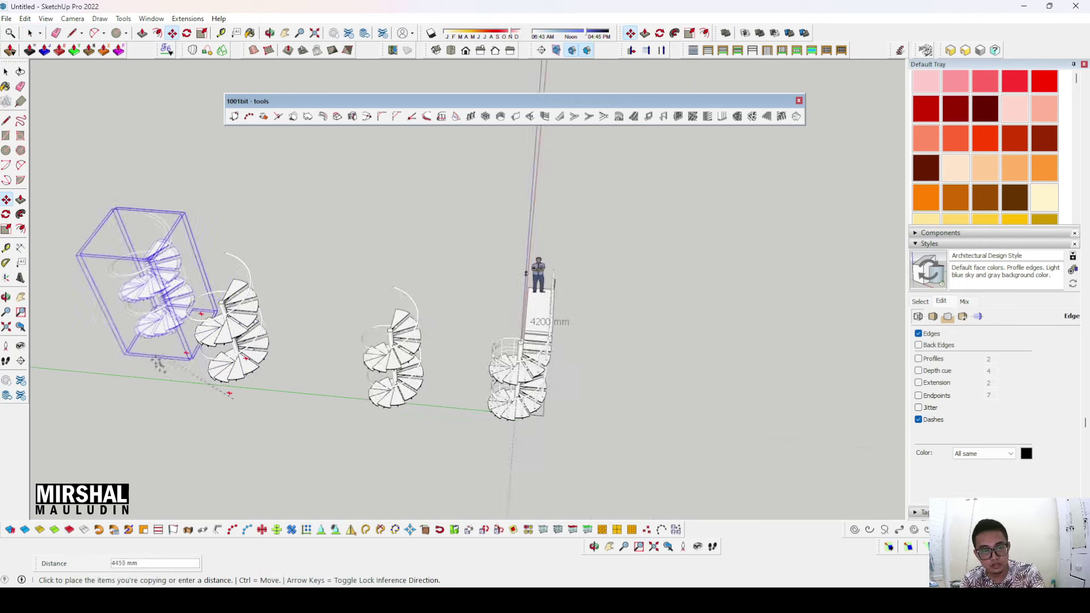
pyautogui.click(613, 430)
pyautogui.press('space')
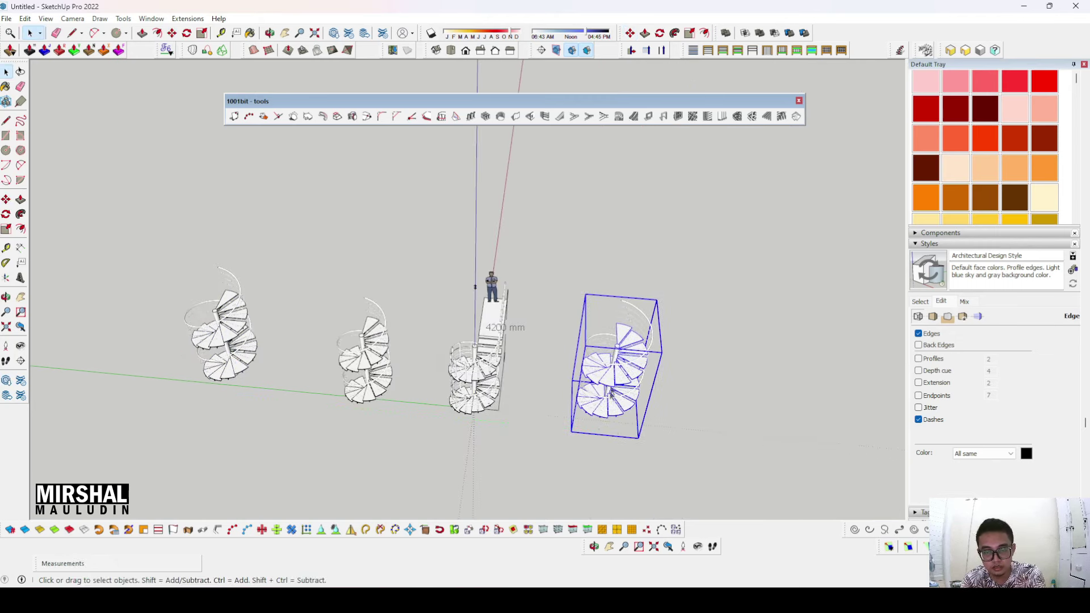
pyautogui.scroll(5, 636, 369)
# - Orbit around the new staircase copy and zoom out to show all four staircases
pyautogui.moveTo(642, 363)
pyautogui.mouseDown(button='middle')
pyautogui.moveTo(647, 353)
pyautogui.moveTo(570, 437)
pyautogui.moveTo(499, 371)
pyautogui.mouseUp(button='middle')
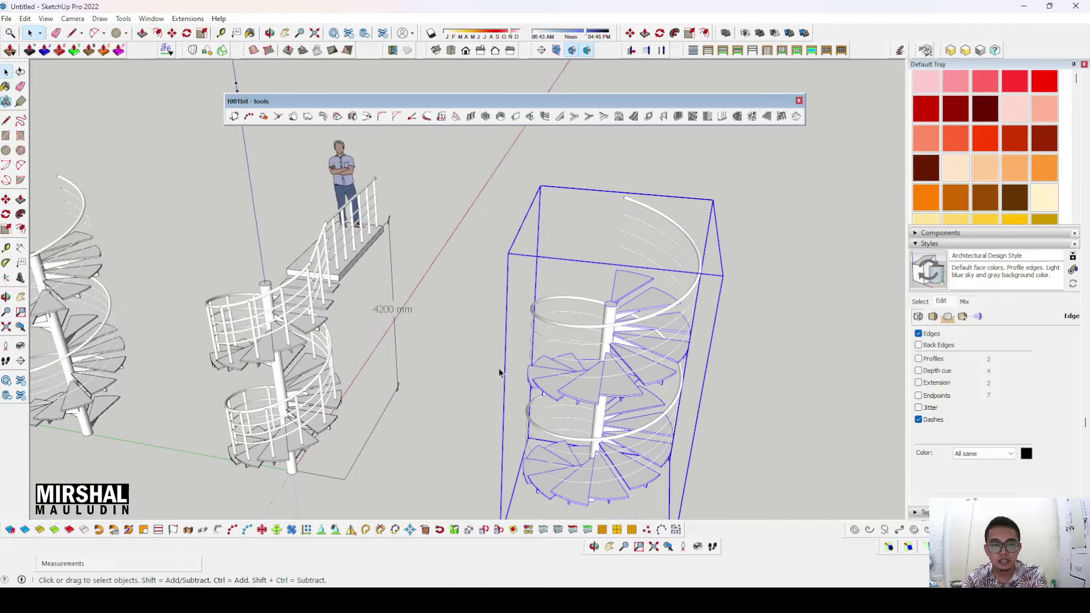
pyautogui.scroll(5, 343, 305)
pyautogui.moveTo(273, 272); pyautogui.dragTo(266, 266, button='middle')
pyautogui.moveTo(265, 267); pyautogui.dragTo(683, 278)
pyautogui.press('space')
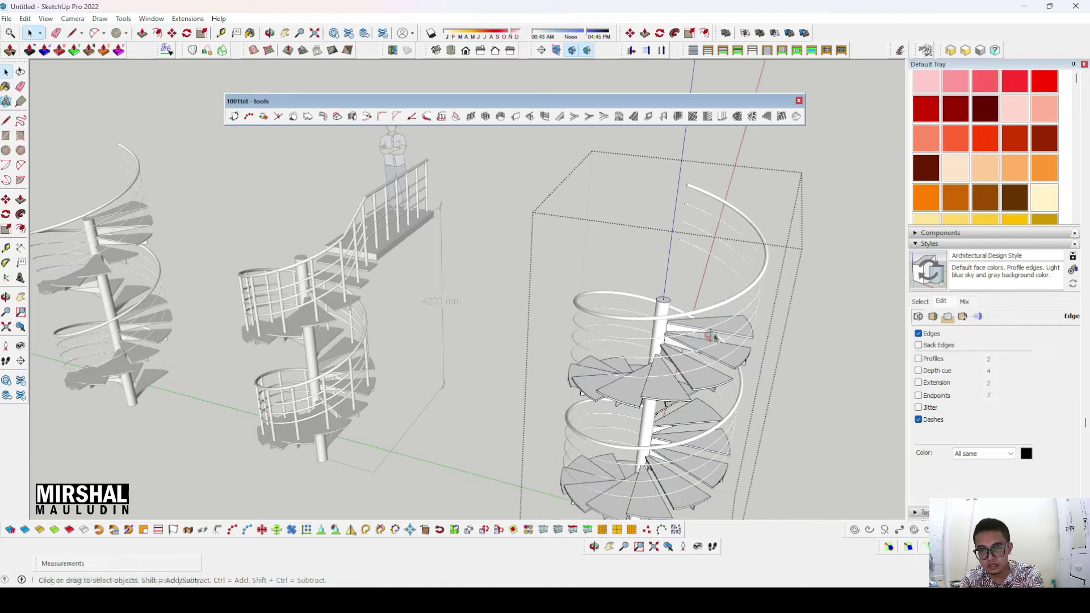
pyautogui.moveTo(684, 278); pyautogui.dragTo(653, 318, button='middle')
pyautogui.moveTo(689, 407); pyautogui.dragTo(461, 255, button='middle')
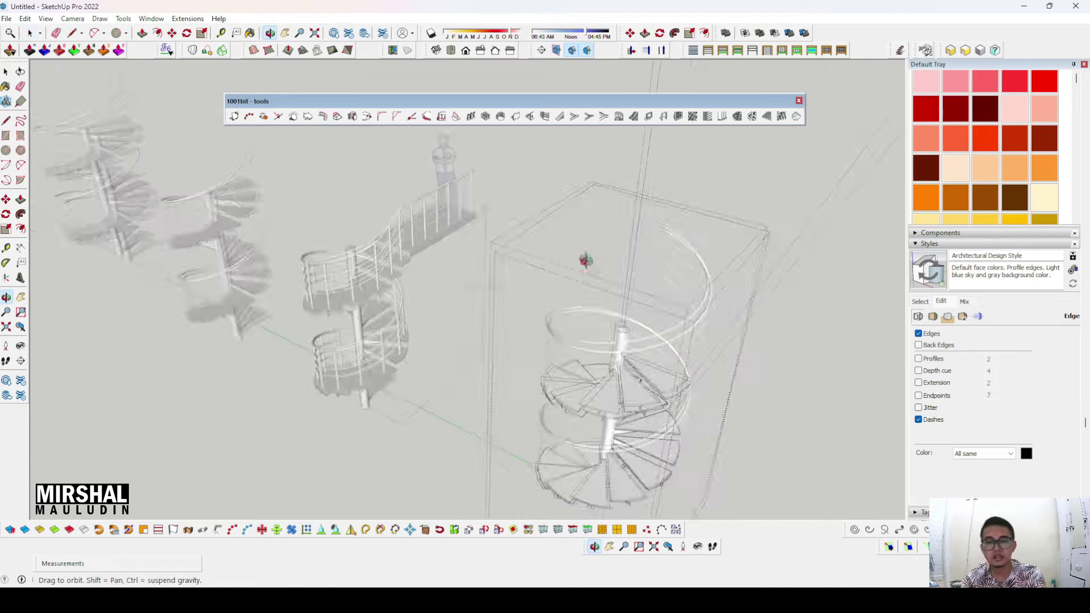
pyautogui.moveTo(461, 255)
pyautogui.mouseDown(button='middle')
pyautogui.moveTo(644, 438)
pyautogui.moveTo(615, 283)
pyautogui.moveTo(511, 244)
pyautogui.mouseUp(button='middle')
pyautogui.scroll(2, 638, 449)
pyautogui.scroll(3, 514, 294)
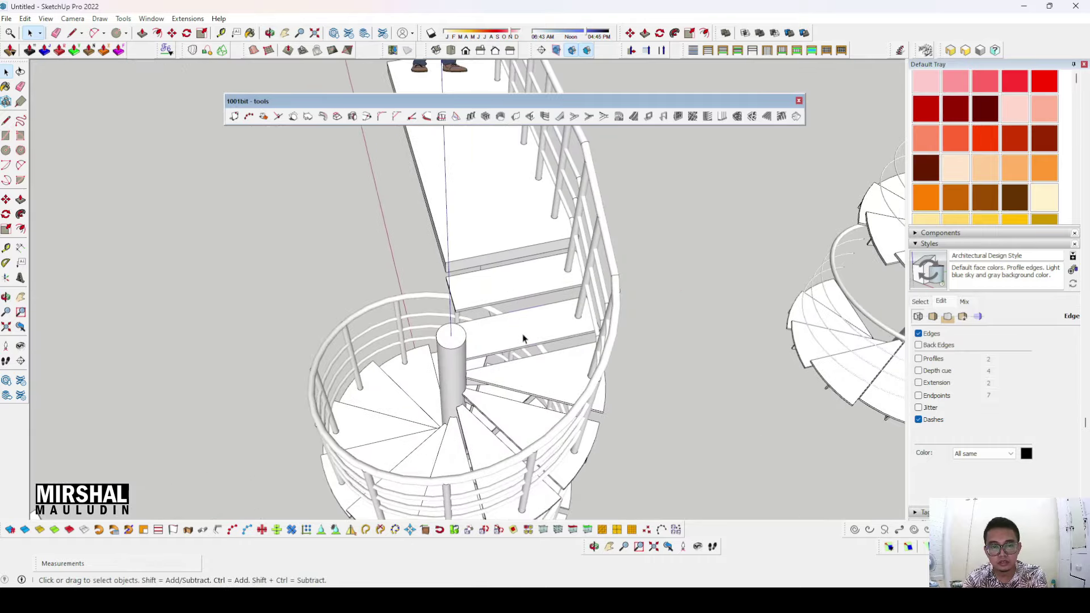
# - Open the landing staircase group and zoom to the post-and-plate piece atop the column
pyautogui.doubleClick(522, 338)
pyautogui.scroll(2, 525, 336)
pyautogui.moveTo(531, 336); pyautogui.dragTo(487, 333, button='middle')
pyautogui.scroll(3, 500, 318)
pyautogui.scroll(3, 518, 289)
# - Copy the post-and-plate piece onto the top of the new spiral staircase
pyautogui.press('m')
pyautogui.click(492, 317)
pyautogui.scroll(-6, 500, 306)
pyautogui.moveTo(567, 284)
pyautogui.mouseDown(button='middle')
pyautogui.moveTo(681, 284)
pyautogui.moveTo(630, 273)
pyautogui.mouseUp(button='middle')
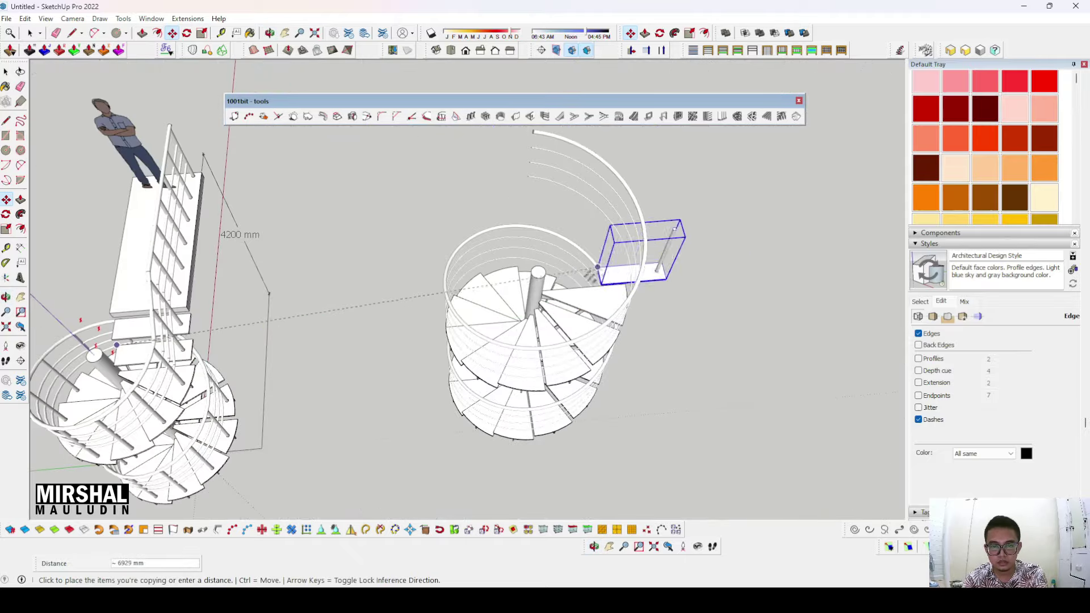
pyautogui.scroll(3, 568, 290)
pyautogui.scroll(2, 555, 294)
pyautogui.click(555, 294)
pyautogui.press('space')
pyautogui.moveTo(555, 294); pyautogui.dragTo(608, 326, button='middle')
pyautogui.scroll(-2, 603, 346)
pyautogui.scroll(3, 603, 346)
# - Move the copied piece 126 mm down the blue axis so it sits on a tread
pyautogui.rightClick(581, 351)
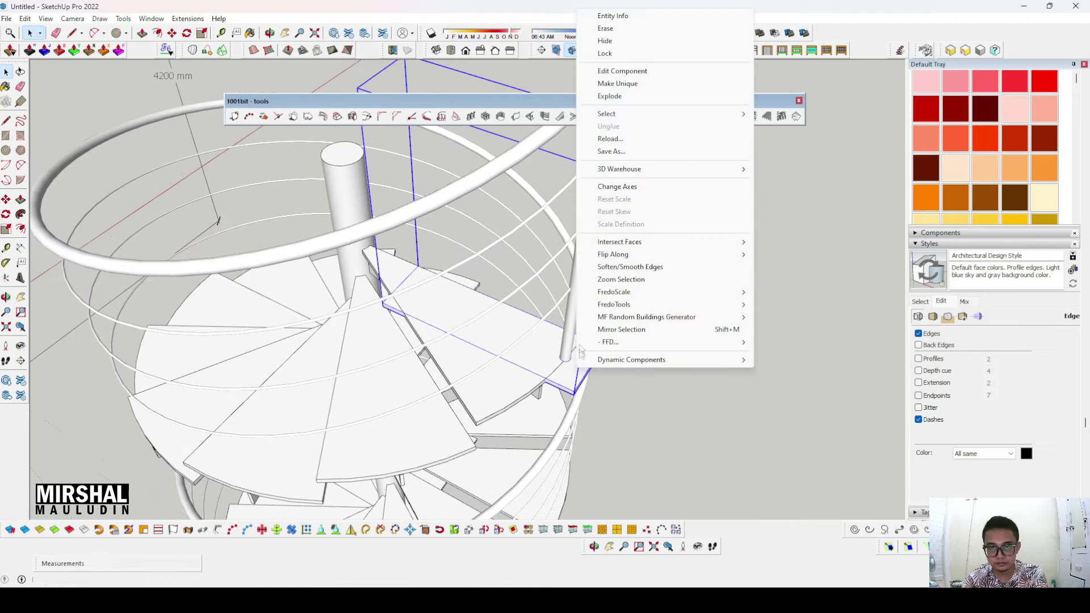
pyautogui.click(618, 83)
pyautogui.scroll(-3, 637, 324)
pyautogui.moveTo(638, 323); pyautogui.dragTo(548, 365, button='middle')
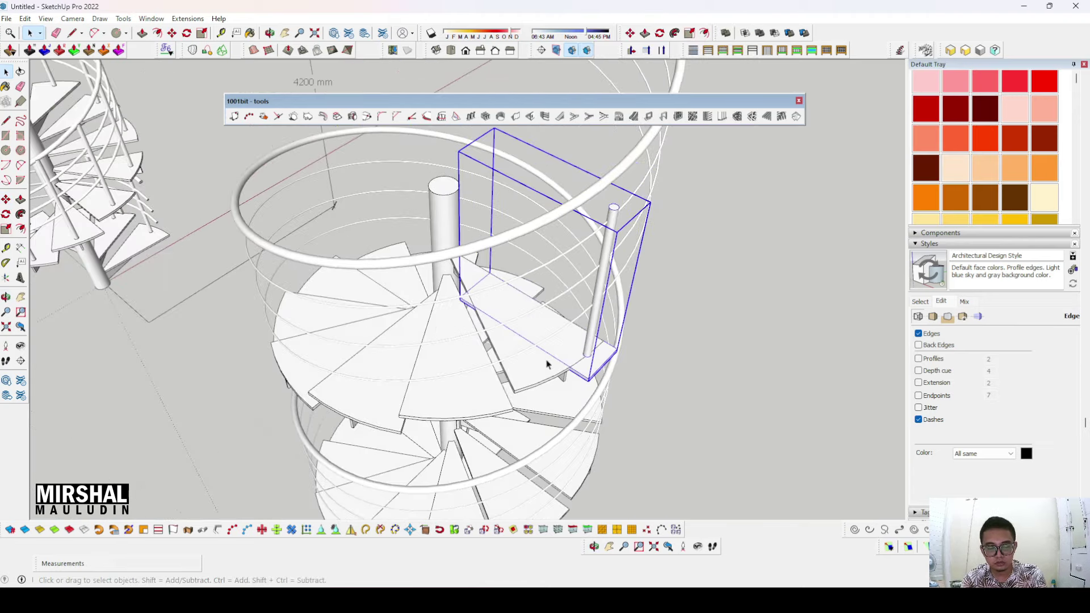
pyautogui.scroll(3, 598, 379)
pyautogui.press('m')
pyautogui.scroll(-1, 597, 379)
pyautogui.scroll(3, 608, 369)
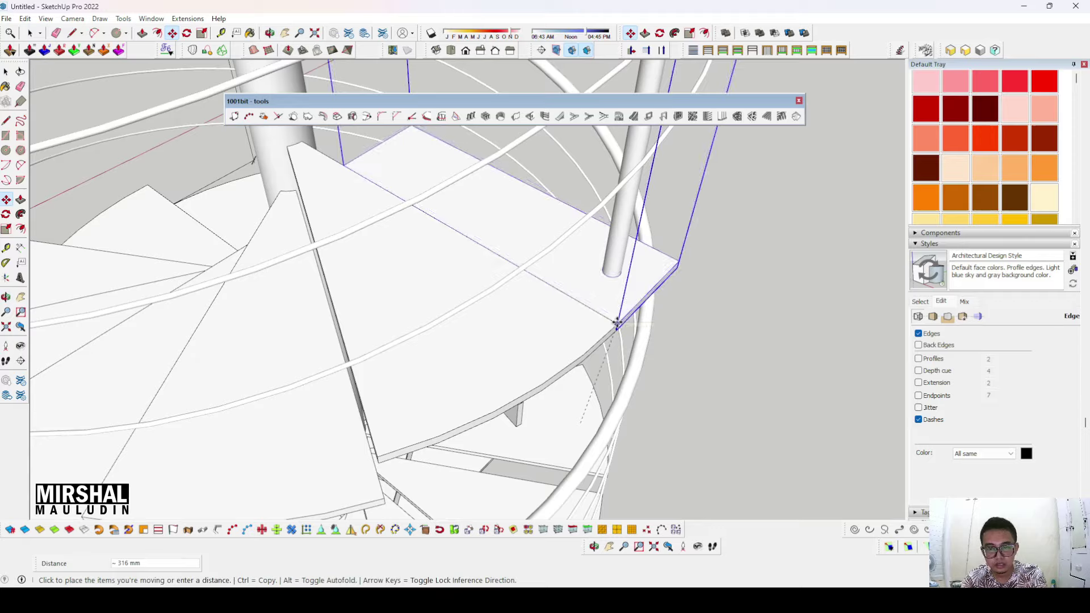
pyautogui.scroll(-3, 622, 361)
pyautogui.scroll(-3, 622, 360)
pyautogui.scroll(3, 618, 341)
pyautogui.moveTo(619, 341)
pyautogui.mouseDown(button='middle')
pyautogui.moveTo(613, 319)
pyautogui.moveTo(585, 322)
pyautogui.mouseUp(button='middle')
pyautogui.scroll(2, 585, 322)
pyautogui.click(584, 326)
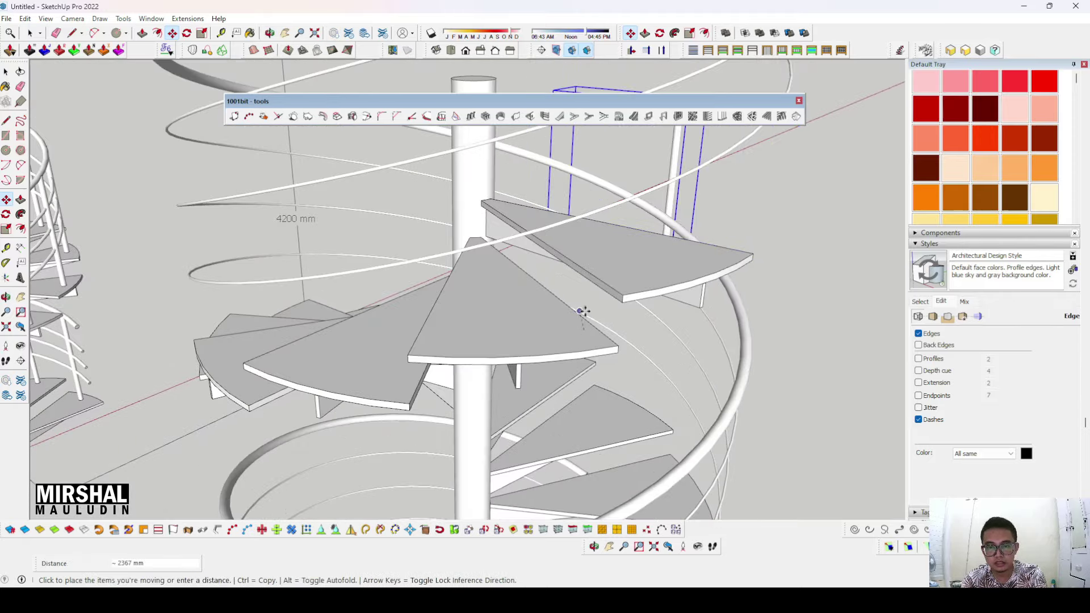
pyautogui.click(645, 256)
pyautogui.scroll(-2, 645, 256)
pyautogui.moveTo(645, 256)
pyautogui.mouseDown(button='middle')
pyautogui.moveTo(651, 378)
pyautogui.moveTo(639, 238)
pyautogui.mouseUp(button='middle')
# - Open the copied piece and select its plate face for Push/Pull
pyautogui.rightClick(638, 227)
pyautogui.click(659, 289)
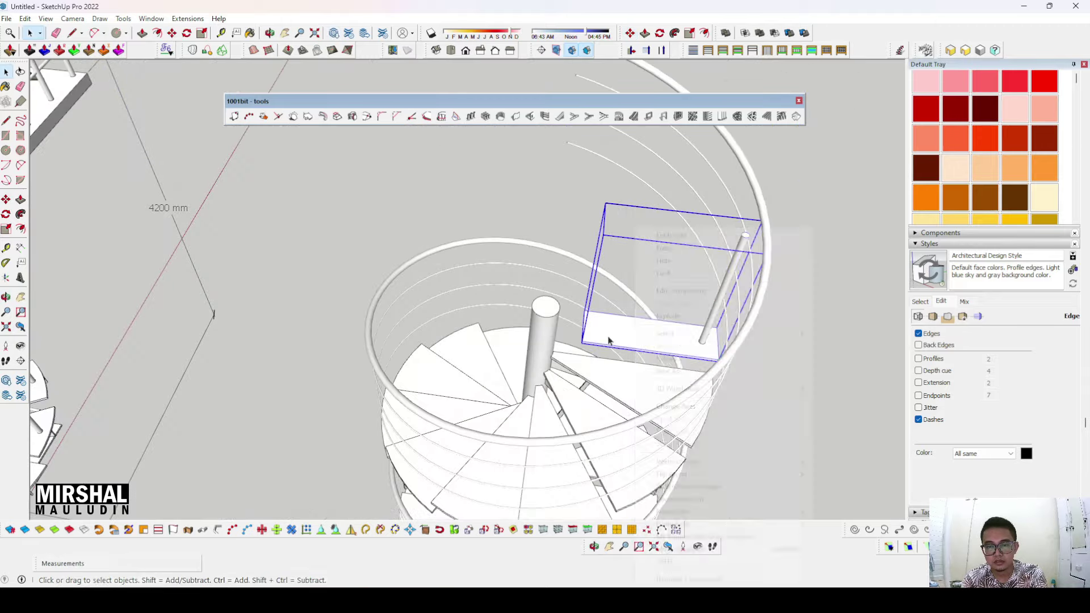
pyautogui.scroll(2, 608, 340)
pyautogui.click(608, 341)
pyautogui.press('p')
pyautogui.scroll(3, 625, 329)
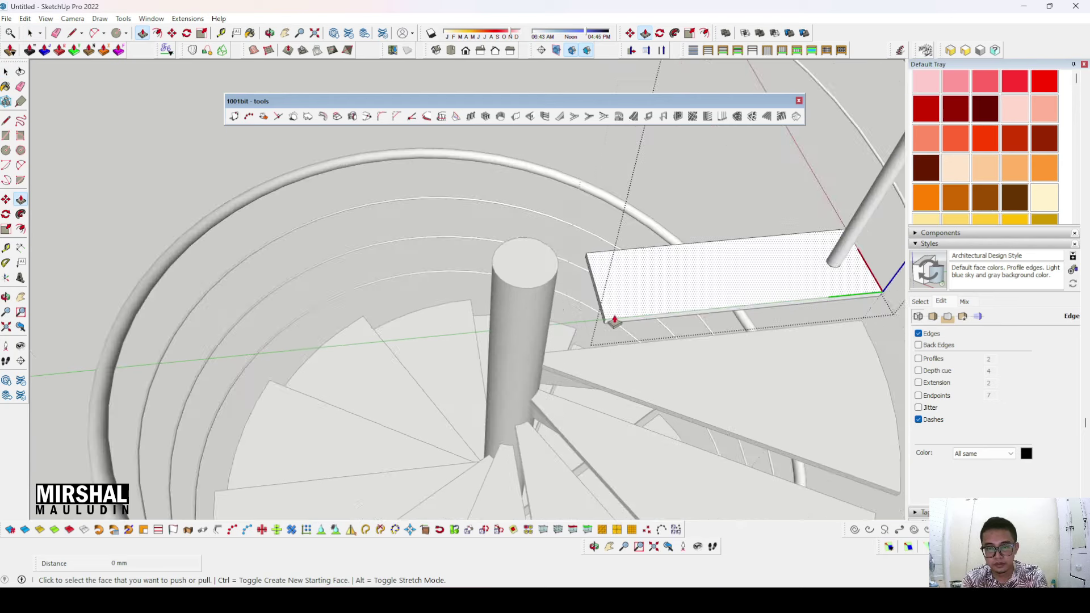
# - Extend the plate's end face 200 mm toward the central column
pyautogui.moveTo(603, 322); pyautogui.dragTo(504, 360, button='middle')
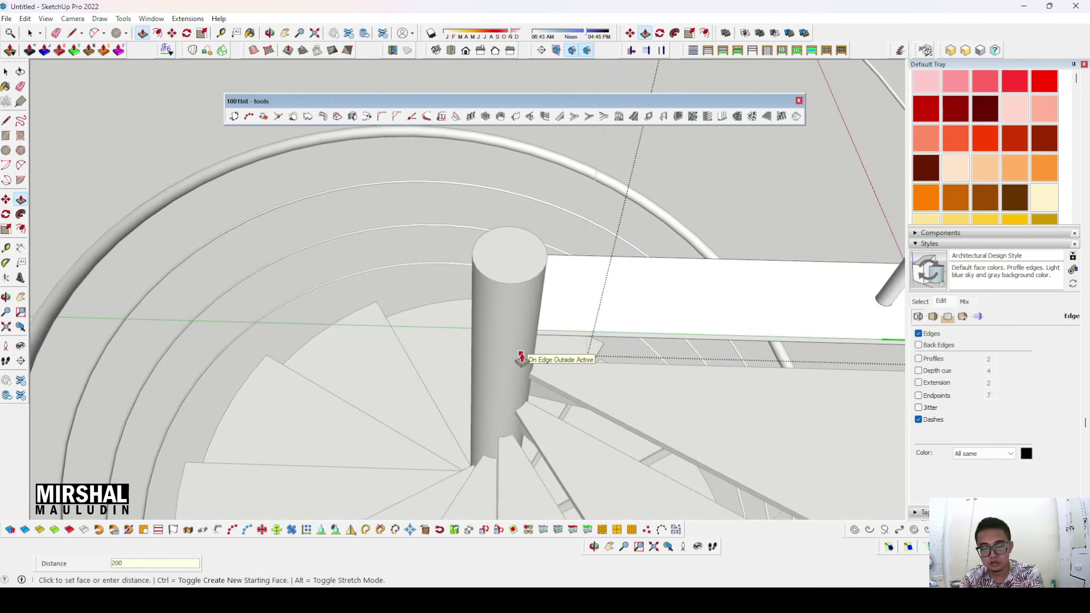
pyautogui.press('space')
pyautogui.scroll(-5, 522, 360)
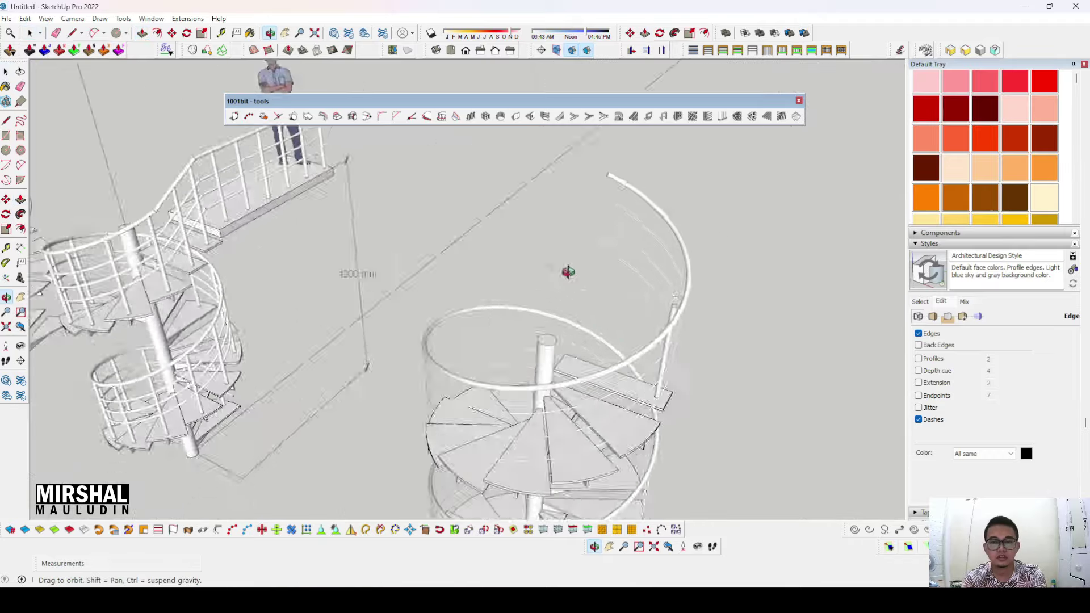
pyautogui.scroll(3, 597, 404)
pyautogui.scroll(3, 595, 401)
pyautogui.scroll(2, 571, 350)
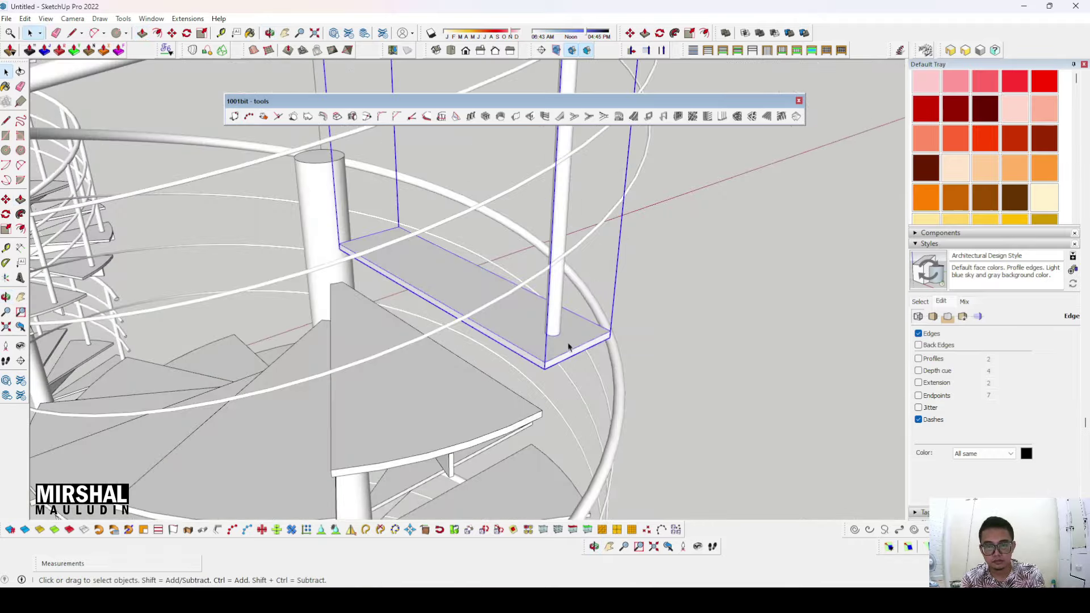
pyautogui.scroll(2, 542, 383)
# - Copy the lengthened plate one step higher on the staircase
pyautogui.press('ctrl')
pyautogui.click(544, 427)
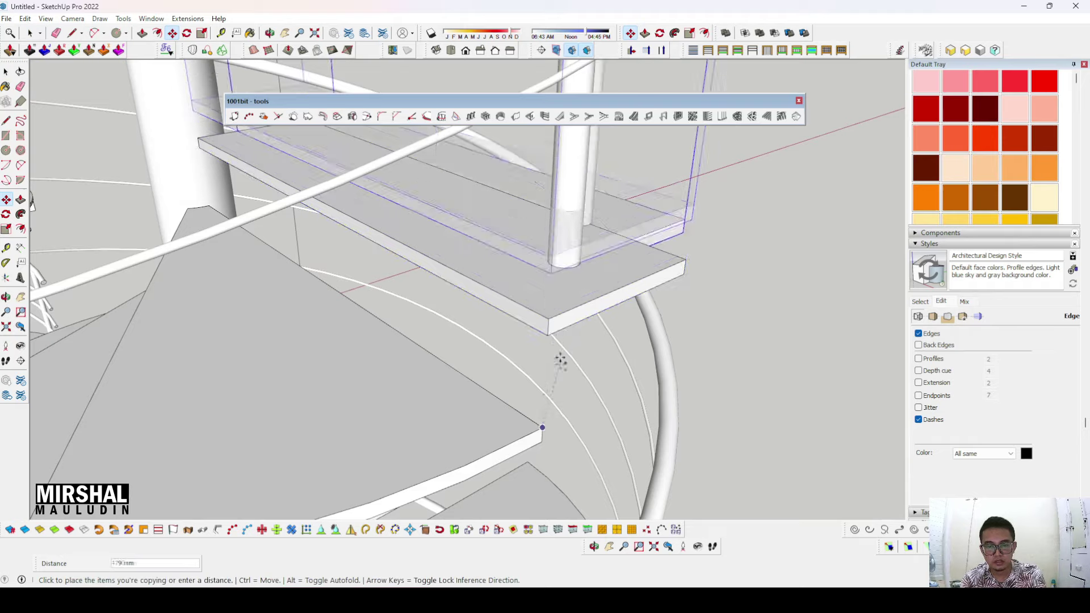
pyautogui.click(548, 318)
pyautogui.scroll(-2, 548, 318)
pyautogui.scroll(-2, 538, 331)
pyautogui.click(538, 330)
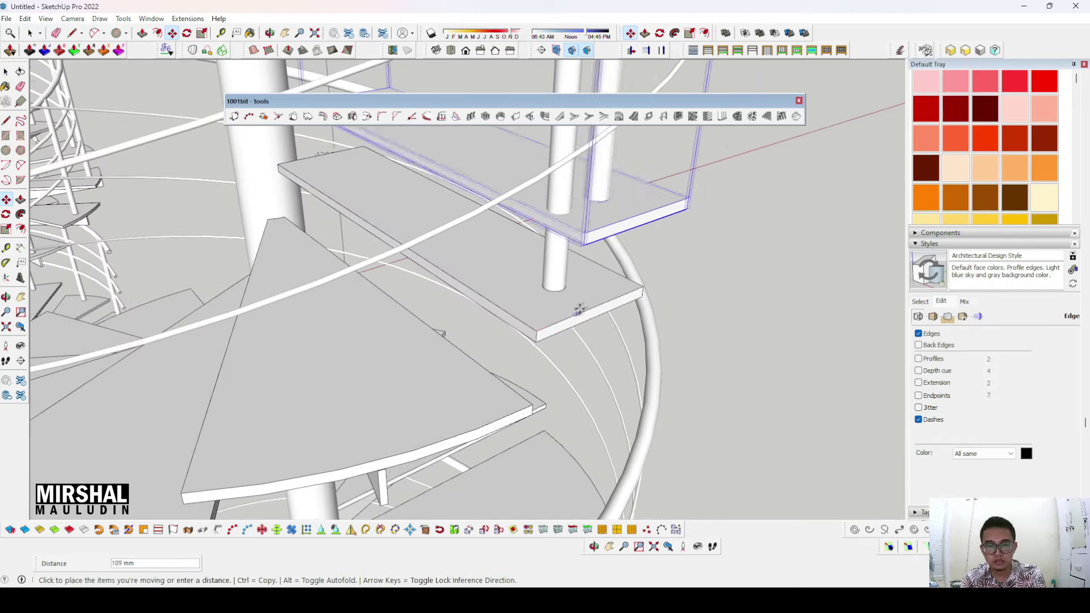
pyautogui.scroll(-3, 639, 292)
# - Open the upper landing group, then close it, leaving the slab selected
pyautogui.moveTo(567, 318)
pyautogui.mouseDown(button='middle')
pyautogui.moveTo(441, 324)
pyautogui.moveTo(631, 314)
pyautogui.mouseUp(button='middle')
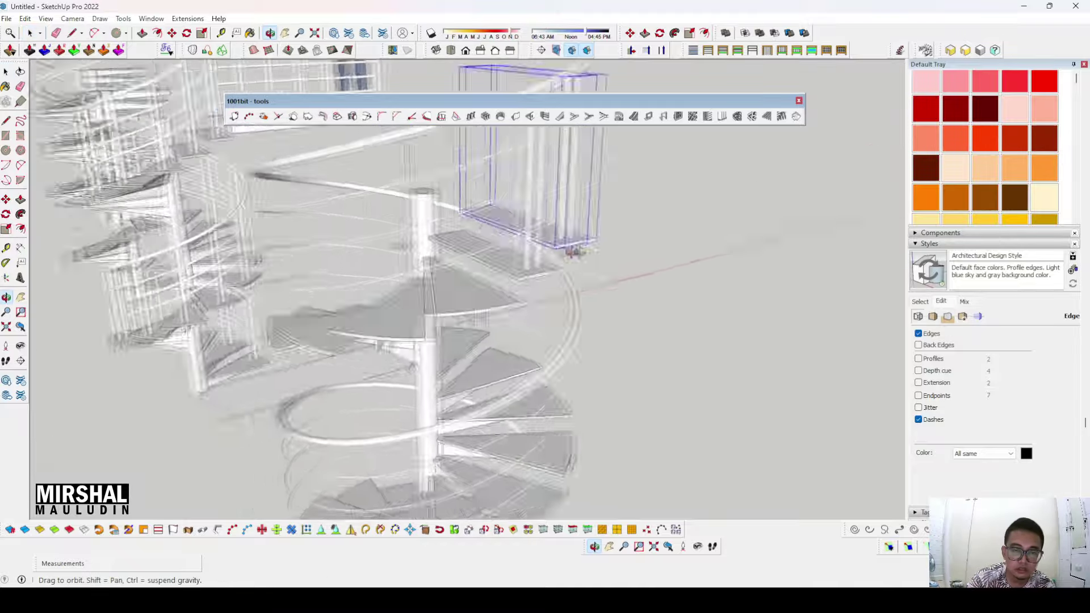
pyautogui.moveTo(630, 314); pyautogui.dragTo(398, 227, button='middle')
pyautogui.scroll(3, 378, 214)
pyautogui.scroll(3, 377, 214)
pyautogui.doubleClick(378, 214)
pyautogui.rightClick(378, 214)
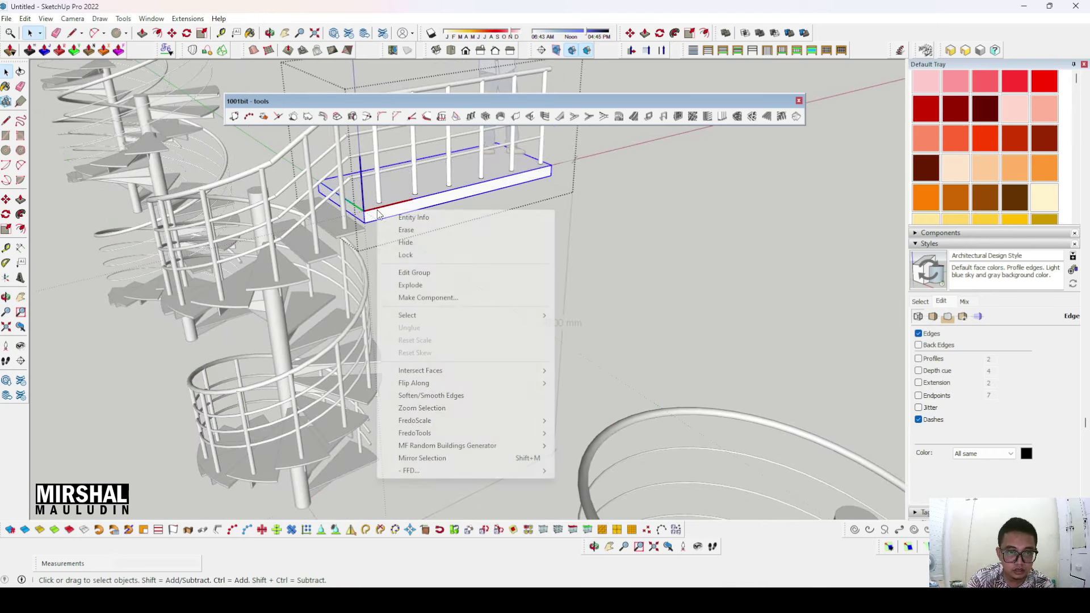
pyautogui.click(527, 289)
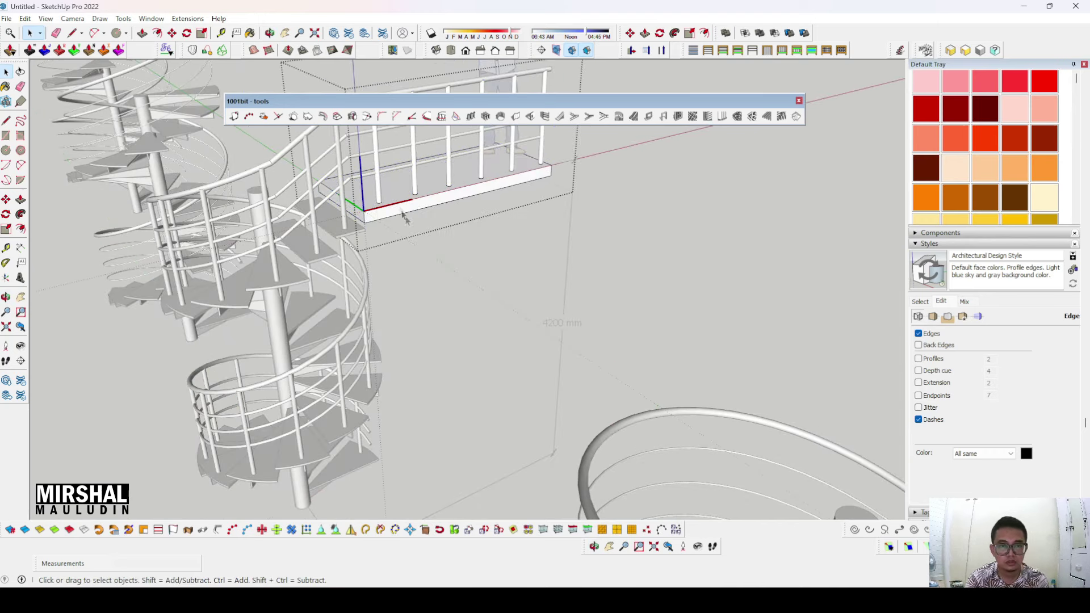
pyautogui.click(628, 284)
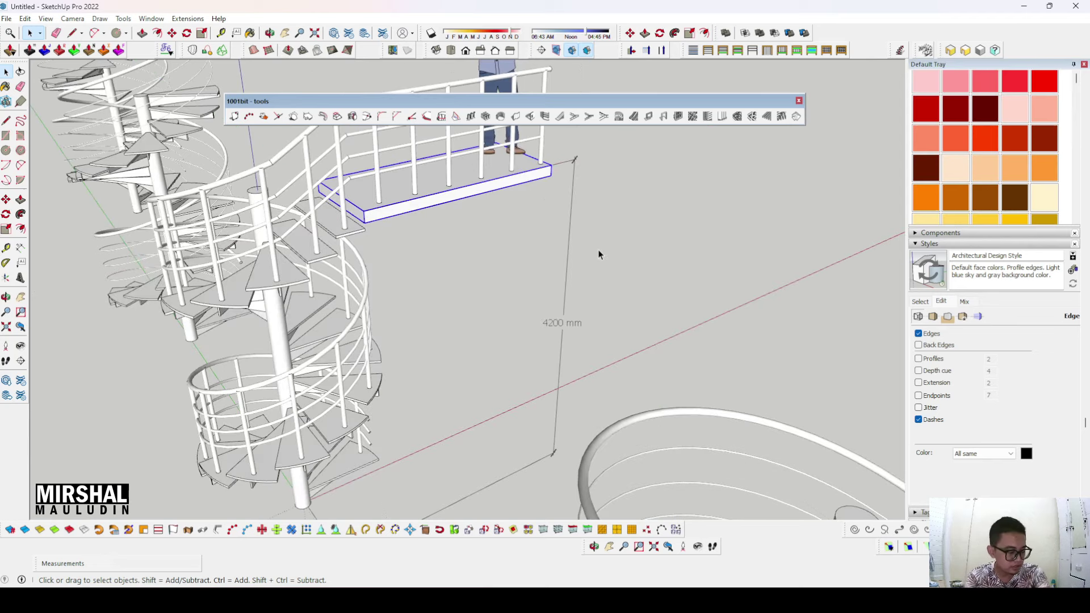
# - Copy the landing slab from its corner onto the top of the new spiral staircase
pyautogui.press('m')
pyautogui.scroll(3, 363, 227)
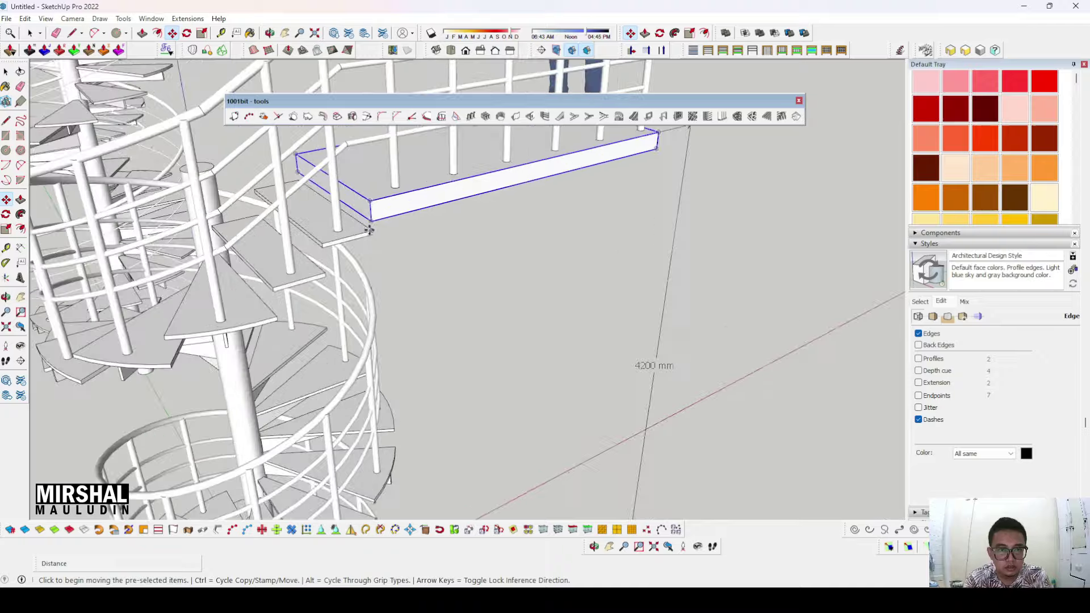
pyautogui.click(372, 230)
pyautogui.scroll(-5, 372, 230)
pyautogui.moveTo(562, 292)
pyautogui.mouseDown(button='middle')
pyautogui.moveTo(755, 363)
pyautogui.moveTo(727, 340)
pyautogui.mouseUp(button='middle')
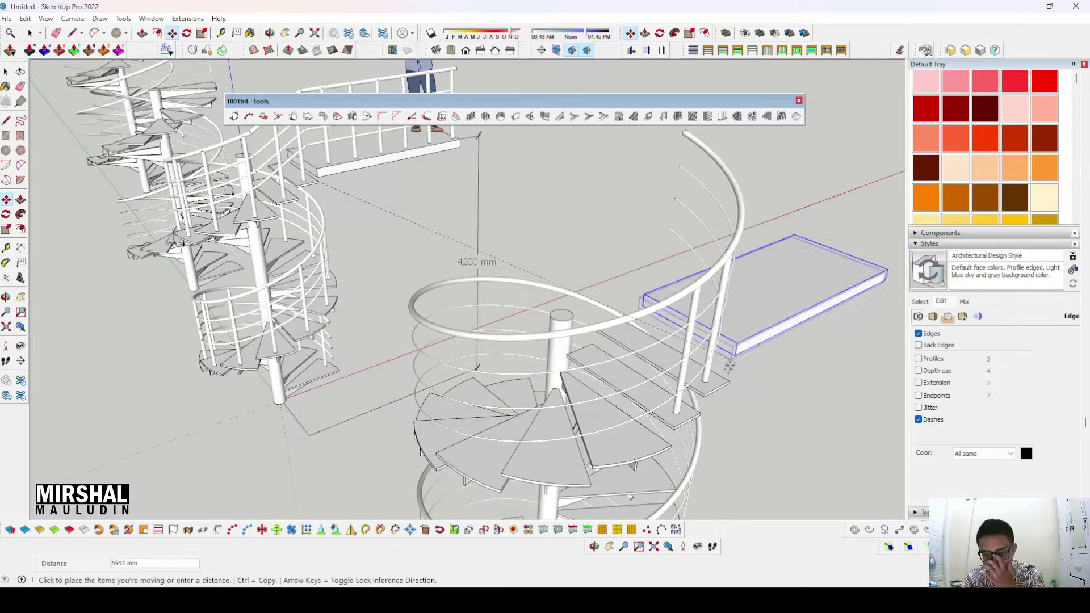
pyautogui.click(727, 382)
pyautogui.press('space')
pyautogui.scroll(-3, 728, 381)
# - Orbit around the staircases to check the placed landing beside the helix handrail
pyautogui.moveTo(727, 382)
pyautogui.mouseDown(button='middle')
pyautogui.moveTo(579, 295)
pyautogui.moveTo(613, 305)
pyautogui.mouseUp(button='middle')
pyautogui.scroll(-4, 580, 295)
pyautogui.scroll(3, 746, 321)
pyautogui.scroll(2, 745, 321)
pyautogui.moveTo(745, 322)
pyautogui.mouseDown(button='middle')
pyautogui.moveTo(704, 295)
pyautogui.moveTo(711, 301)
pyautogui.moveTo(657, 356)
pyautogui.moveTo(643, 285)
pyautogui.moveTo(670, 277)
pyautogui.moveTo(610, 289)
pyautogui.mouseUp(button='middle')
pyautogui.scroll(-5, 610, 290)
pyautogui.scroll(3, 610, 290)
pyautogui.scroll(2, 610, 290)
pyautogui.scroll(2, 318, 210)
pyautogui.scroll(3, 318, 210)
pyautogui.scroll(2, 352, 201)
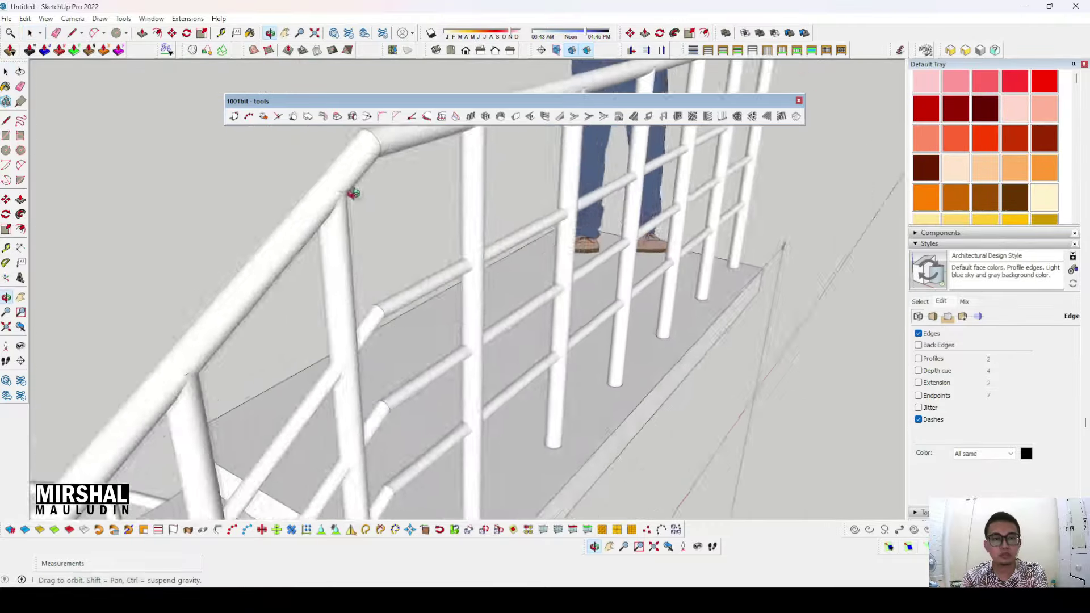
pyautogui.scroll(2, 382, 210)
pyautogui.scroll(-1, 382, 210)
pyautogui.scroll(-2, 398, 239)
pyautogui.scroll(-3, 443, 284)
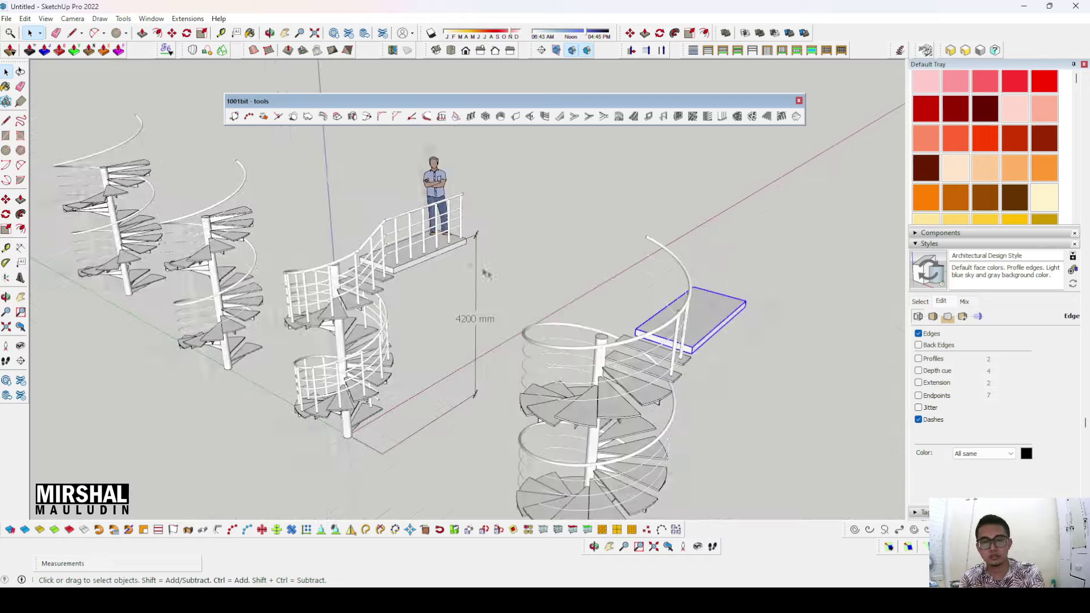
pyautogui.scroll(2, 488, 328)
pyautogui.scroll(2, 606, 382)
pyautogui.scroll(2, 613, 382)
pyautogui.scroll(1, 638, 385)
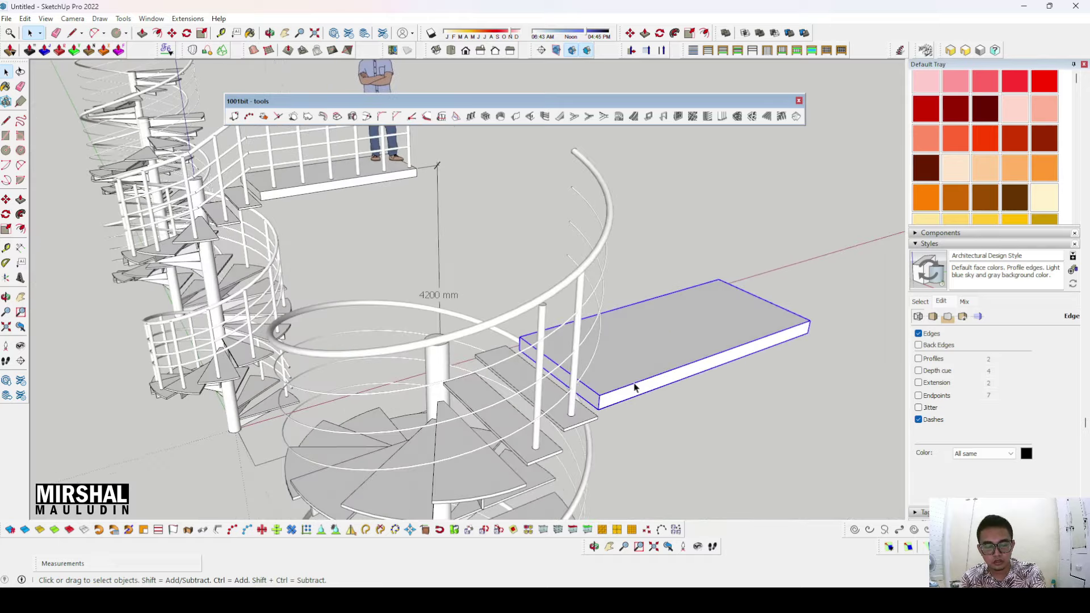
pyautogui.press('t')
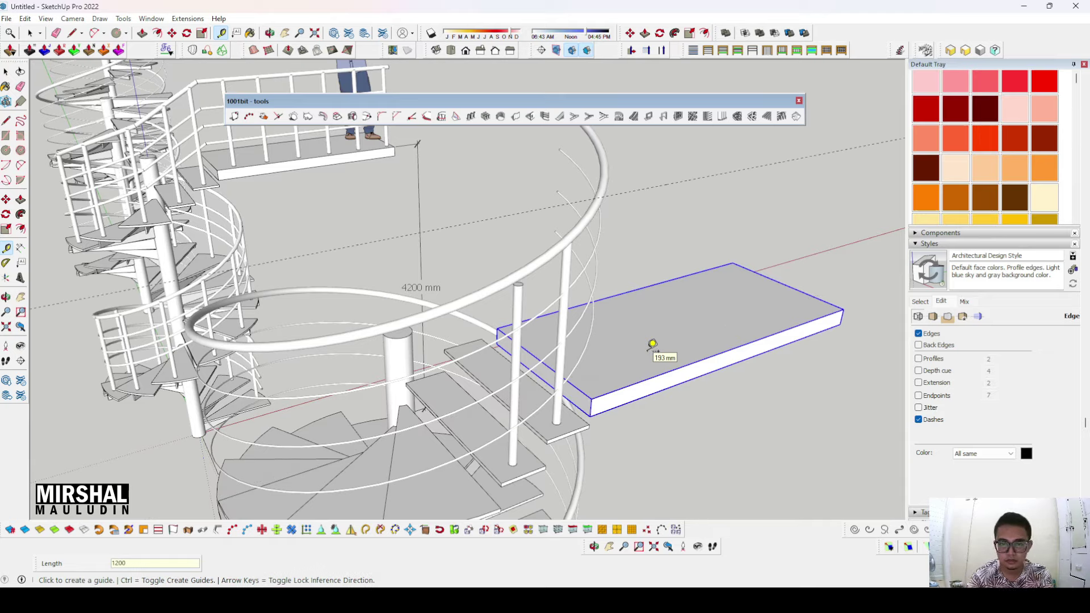
pyautogui.scroll(-3, 647, 353)
pyautogui.moveTo(647, 353); pyautogui.dragTo(435, 401, button='middle')
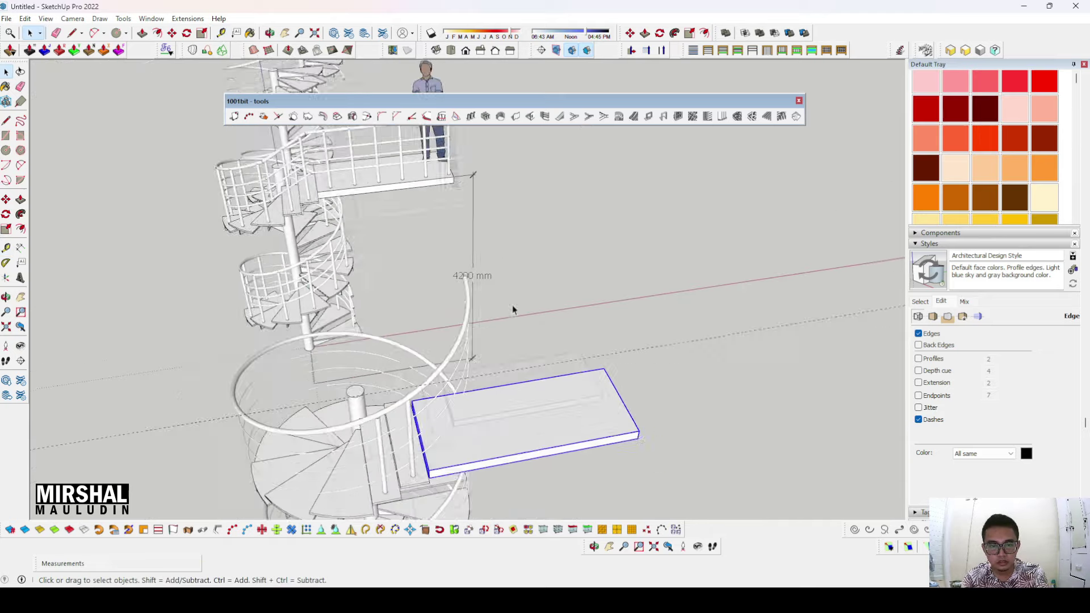
pyautogui.scroll(-2, 435, 401)
pyautogui.moveTo(525, 319); pyautogui.dragTo(701, 231, button='middle')
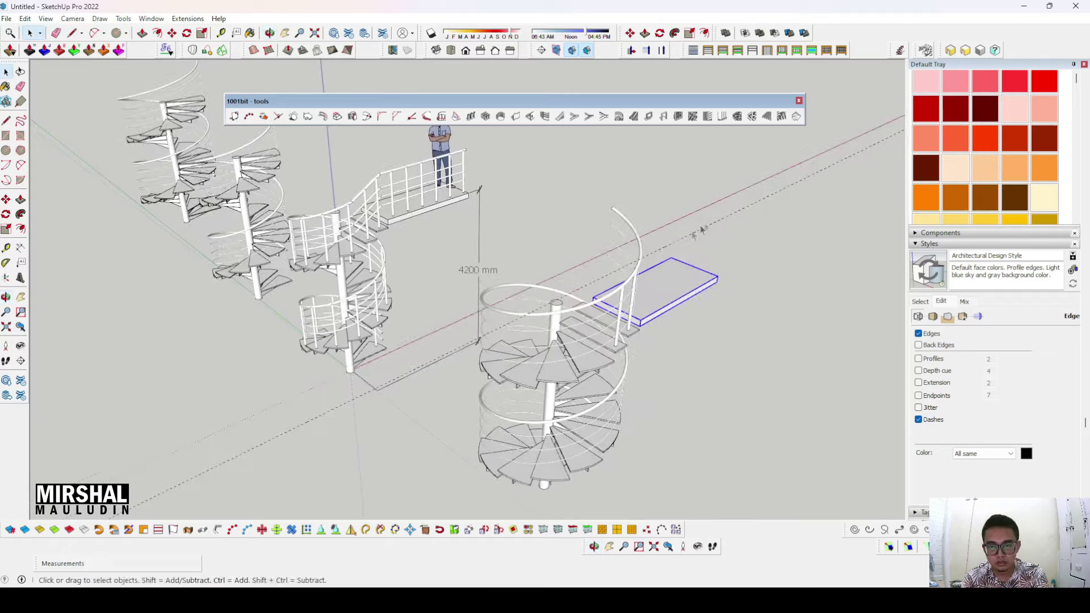
pyautogui.scroll(-2, 638, 275)
pyautogui.moveTo(638, 275); pyautogui.dragTo(511, 284, button='middle')
pyautogui.press('space')
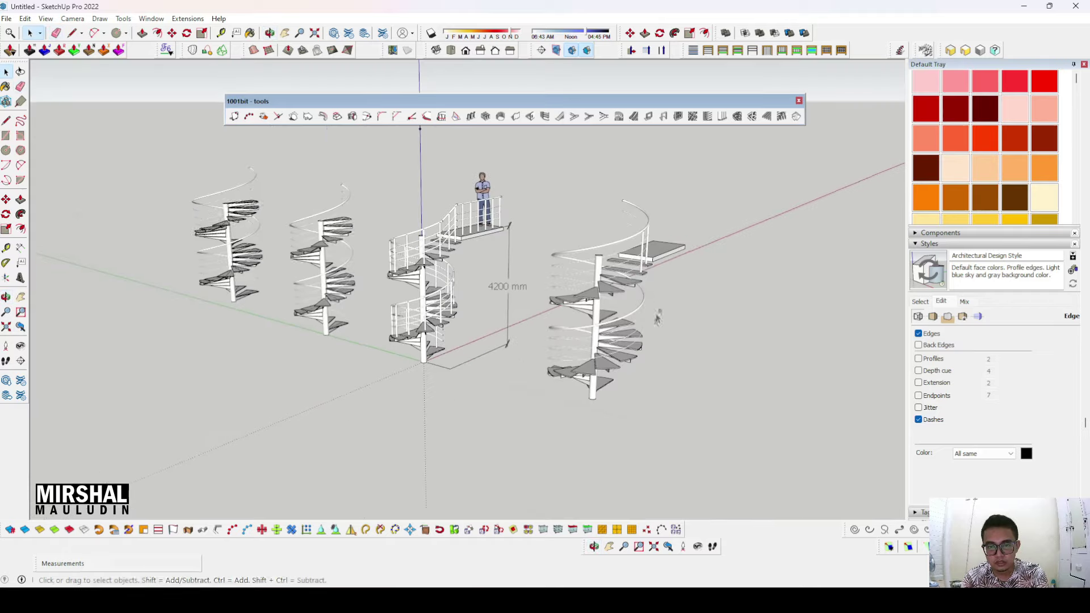
pyautogui.scroll(5, 511, 284)
pyautogui.scroll(3, 575, 438)
pyautogui.moveTo(574, 437); pyautogui.dragTo(357, 377, button='middle')
pyautogui.scroll(3, 624, 176)
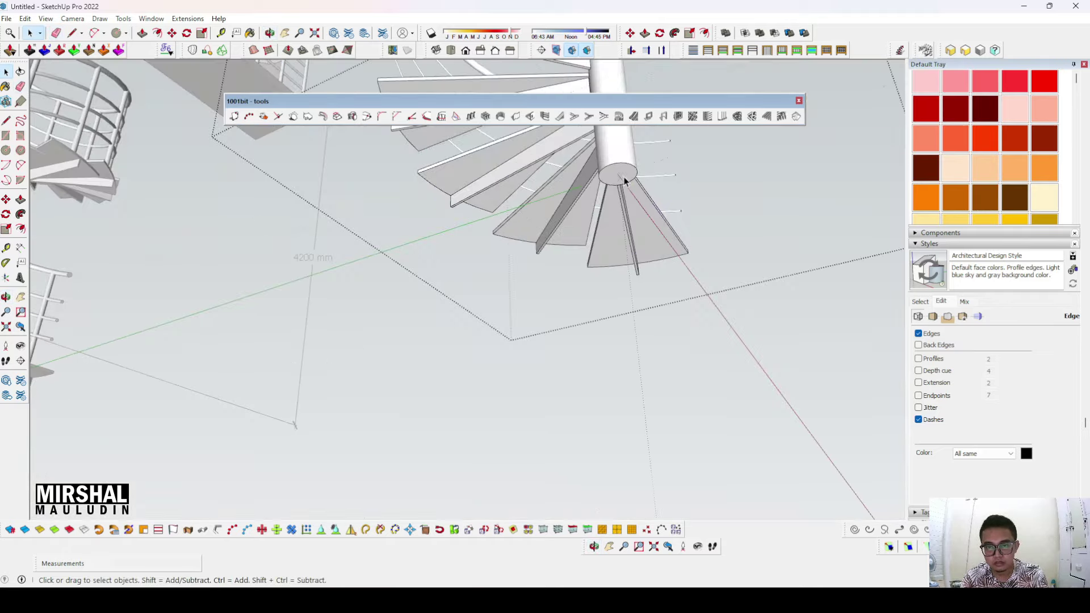
pyautogui.scroll(3, 625, 170)
pyautogui.press('l')
pyautogui.click(640, 164)
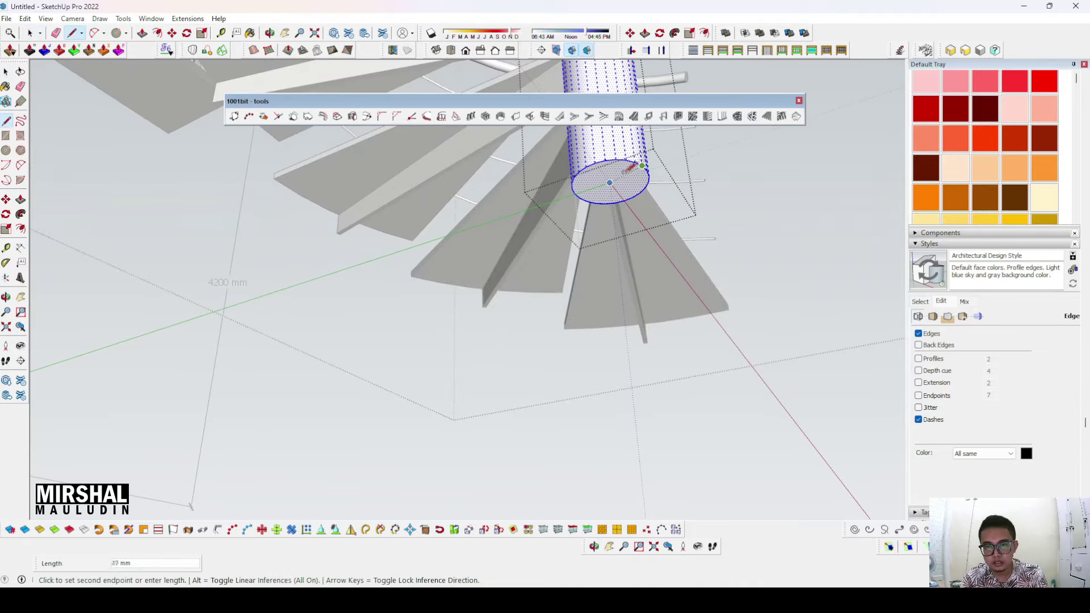
pyautogui.press('space')
pyautogui.scroll(-3, 720, 267)
pyautogui.moveTo(720, 267); pyautogui.dragTo(653, 341, button='middle')
pyautogui.scroll(-3, 613, 387)
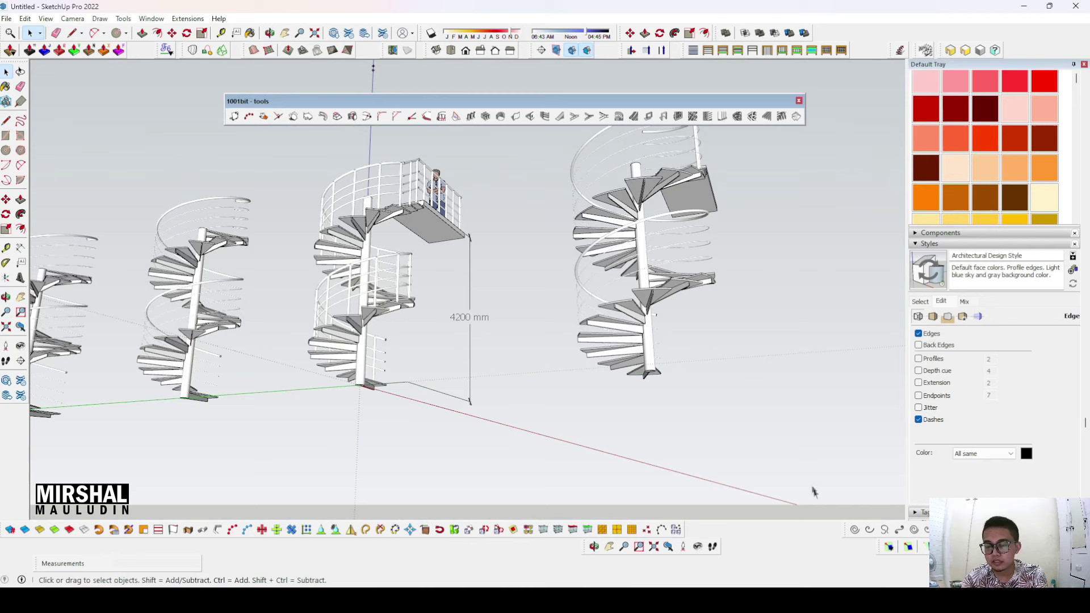
# - Undock the Curve Maker toolbar to the top-left and view the right staircase's column
pyautogui.moveTo(843, 529); pyautogui.dragTo(802, 445)
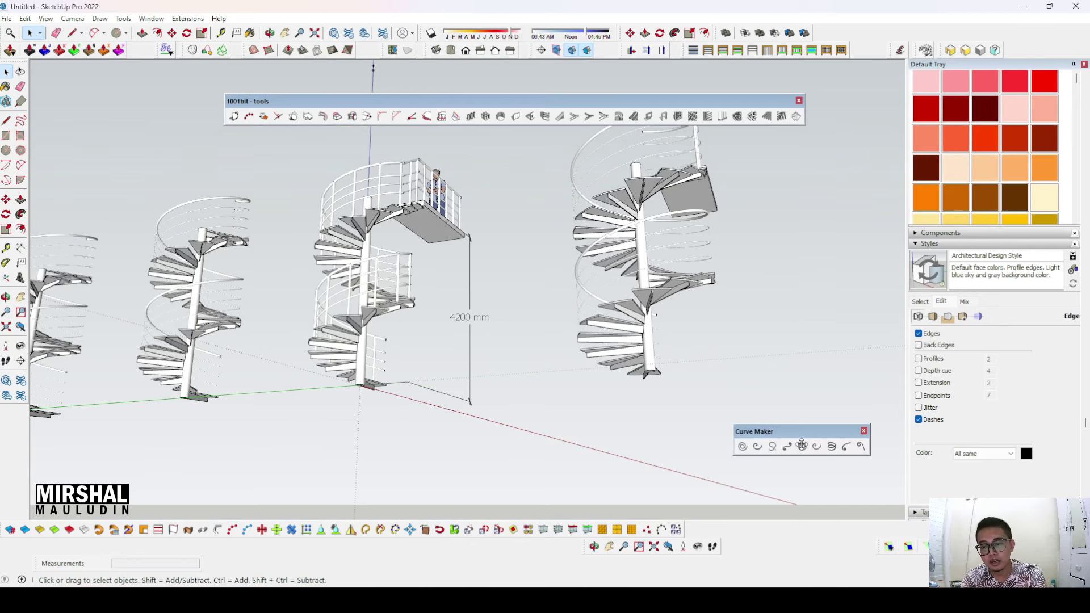
pyautogui.moveTo(797, 432)
pyautogui.mouseDown()
pyautogui.moveTo(802, 251)
pyautogui.moveTo(749, 70)
pyautogui.moveTo(290, 71)
pyautogui.moveTo(144, 100)
pyautogui.mouseUp()
pyautogui.scroll(-3, 88, 148)
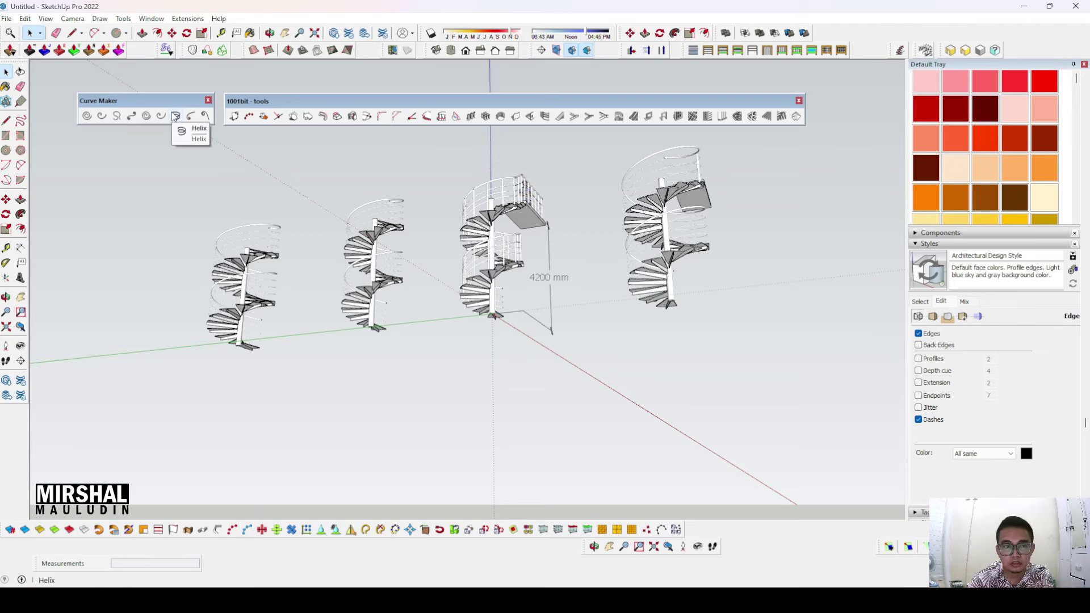
pyautogui.scroll(3, 691, 278)
pyautogui.scroll(4, 690, 278)
pyautogui.moveTo(690, 278)
pyautogui.mouseDown(button='middle')
pyautogui.moveTo(638, 274)
pyautogui.moveTo(645, 289)
pyautogui.mouseUp(button='middle')
pyautogui.scroll(2, 639, 233)
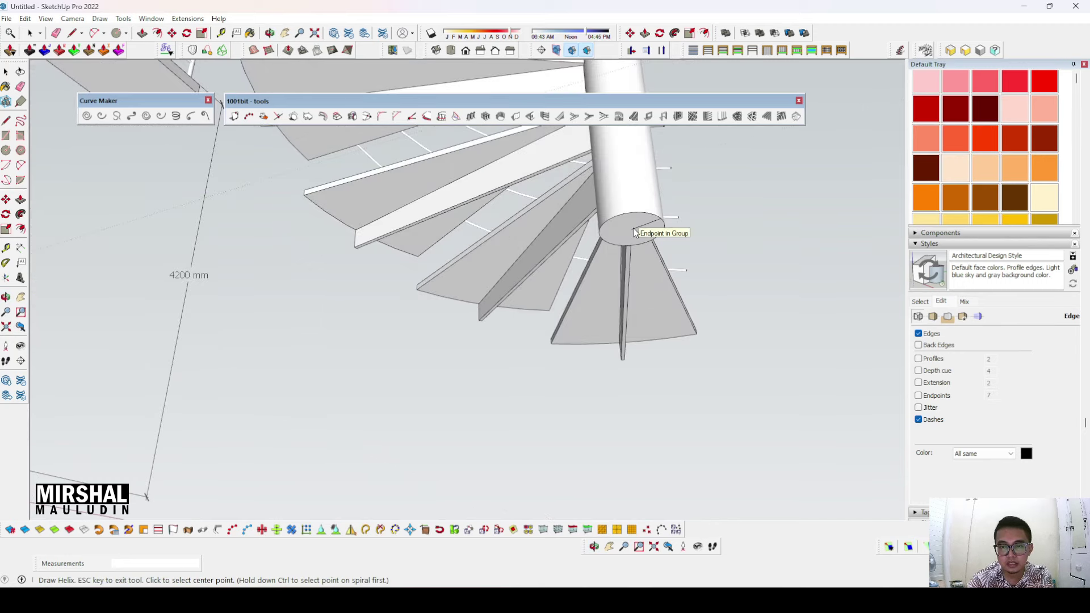
# - Draw a Helix circle centred on the column base and confirm its radius
pyautogui.click(632, 229)
pyautogui.scroll(-5, 722, 260)
pyautogui.moveTo(640, 268); pyautogui.dragTo(624, 318, button='middle')
pyautogui.scroll(-4, 625, 340)
pyautogui.write('1200')
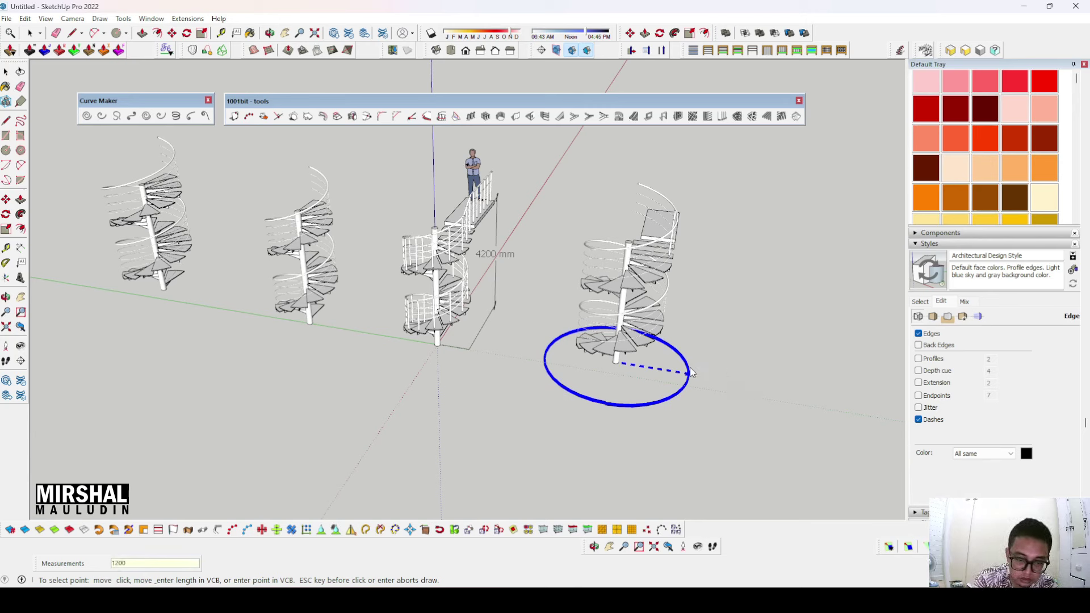
pyautogui.press('Return')
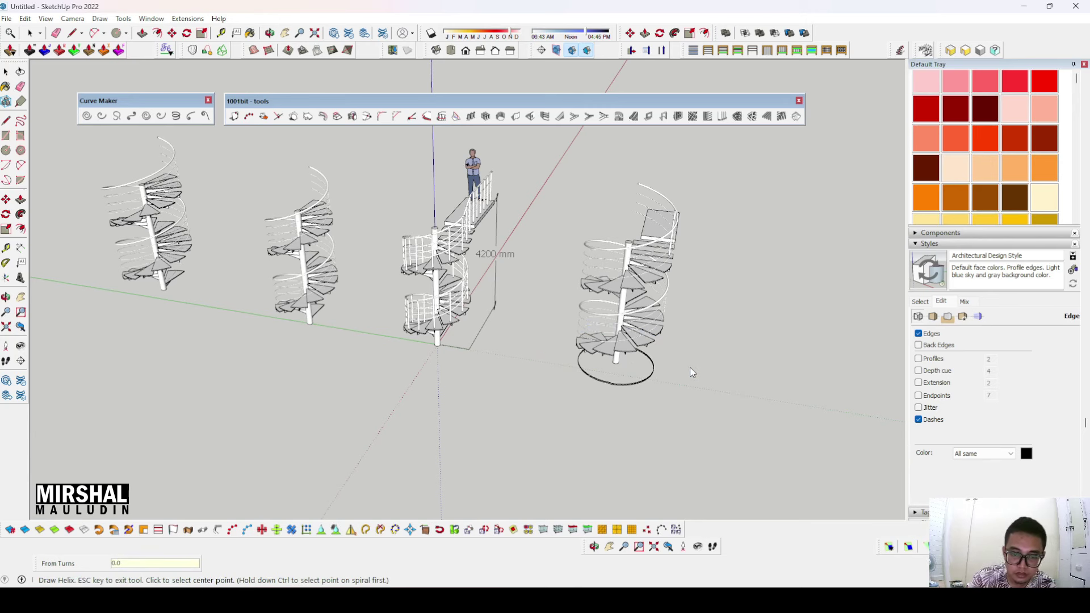
pyautogui.press('space')
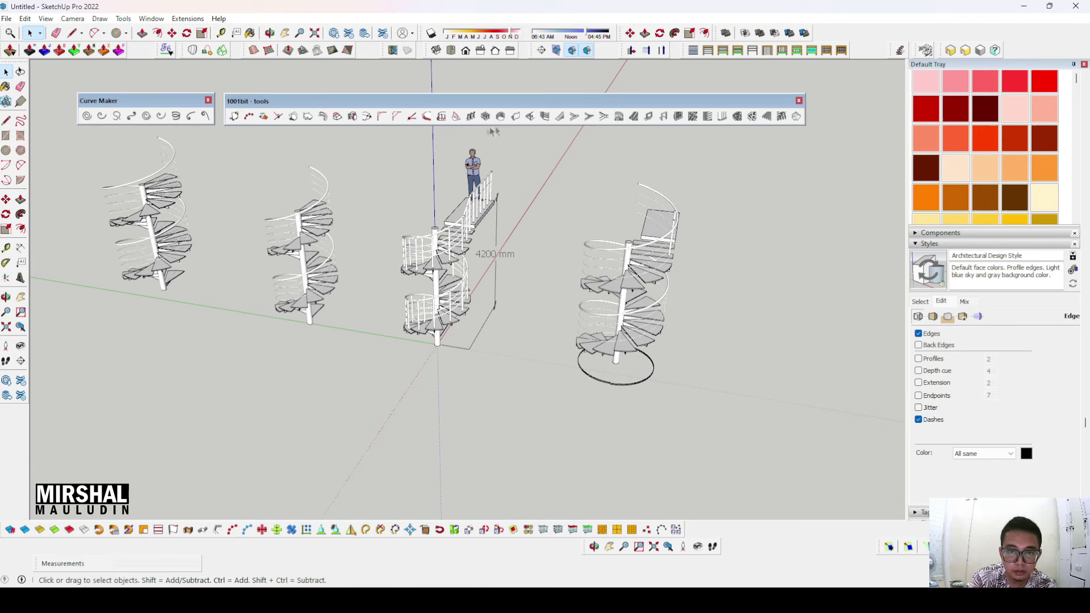
# - Build a new spiral staircase with 1001bit Build Spiral Staircase and select it
pyautogui.click(619, 117)
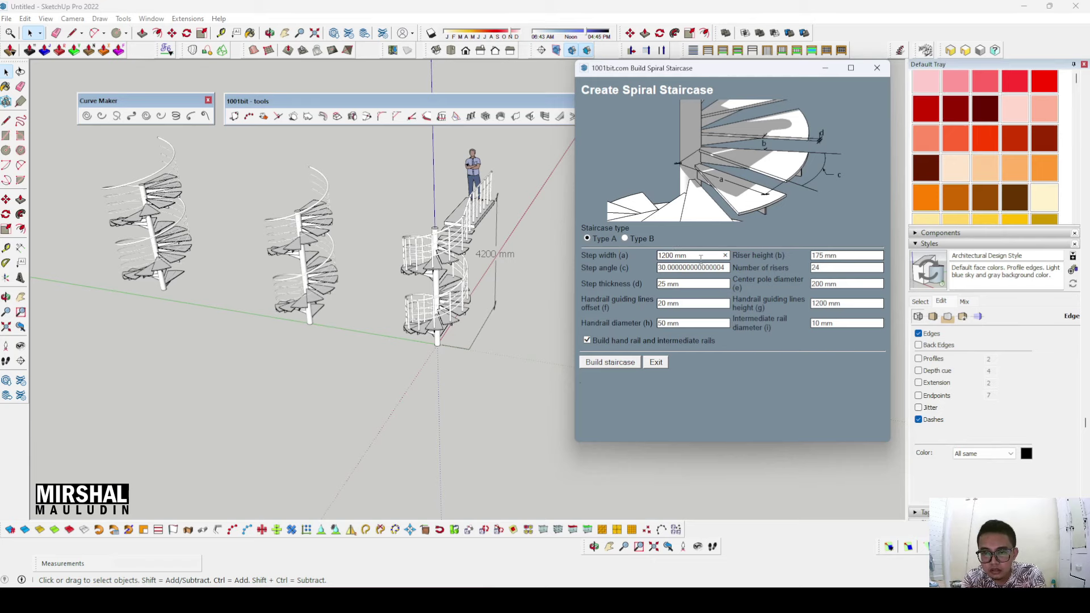
pyautogui.click(879, 69)
pyautogui.moveTo(625, 341)
pyautogui.mouseDown(button='middle')
pyautogui.moveTo(638, 394)
pyautogui.moveTo(660, 337)
pyautogui.mouseUp(button='middle')
pyautogui.scroll(5, 638, 393)
pyautogui.click(639, 390)
# - Stretch the new staircase vertically by scaling its top grip
pyautogui.press('s')
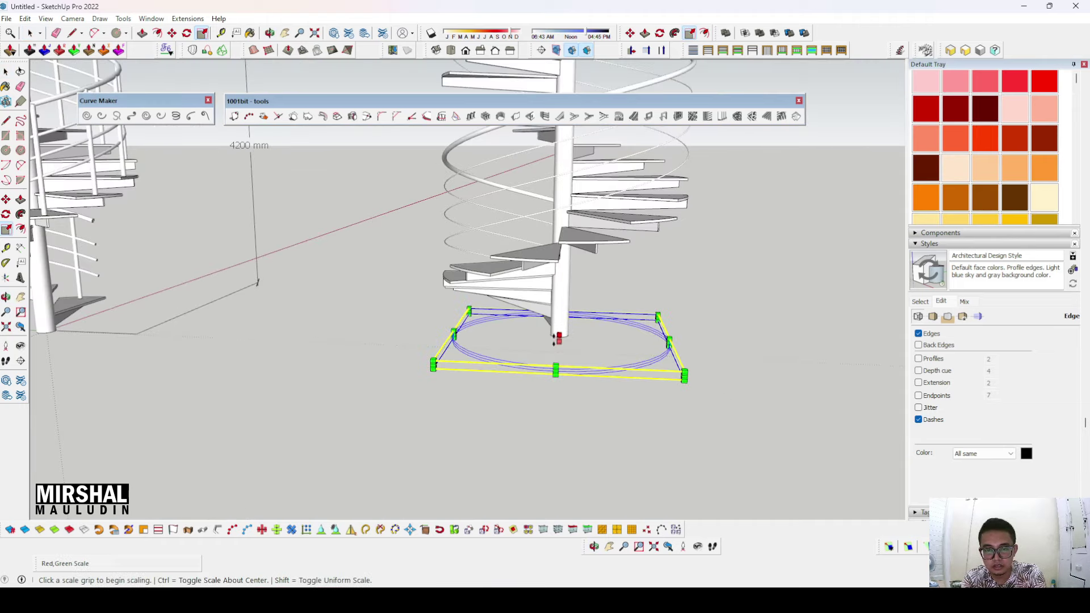
pyautogui.scroll(1, 560, 339)
pyautogui.scroll(-3, 560, 339)
pyautogui.scroll(-5, 567, 397)
pyautogui.click(577, 421)
pyautogui.scroll(1, 580, 284)
pyautogui.moveTo(581, 285); pyautogui.dragTo(582, 253, button='middle')
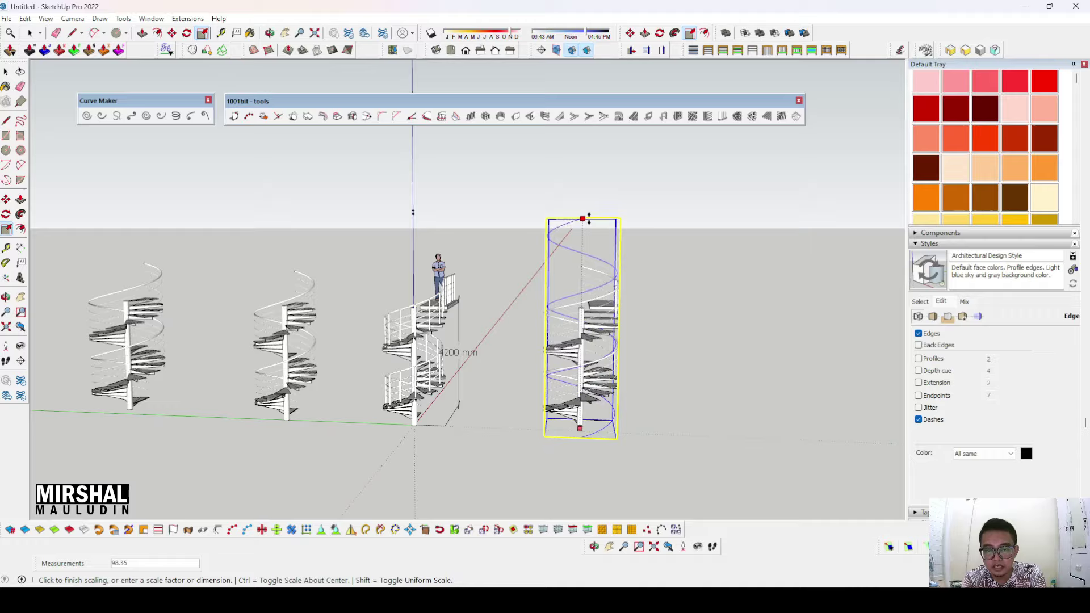
pyautogui.click(588, 220)
pyautogui.moveTo(589, 219); pyautogui.dragTo(675, 426, button='middle')
pyautogui.scroll(4, 516, 389)
pyautogui.moveTo(516, 389)
pyautogui.mouseDown(button='middle')
pyautogui.moveTo(621, 305)
pyautogui.moveTo(708, 275)
pyautogui.moveTo(628, 377)
pyautogui.mouseUp(button='middle')
# - Begin a 180° rotation of the staircase, centring it on the column
pyautogui.press('s')
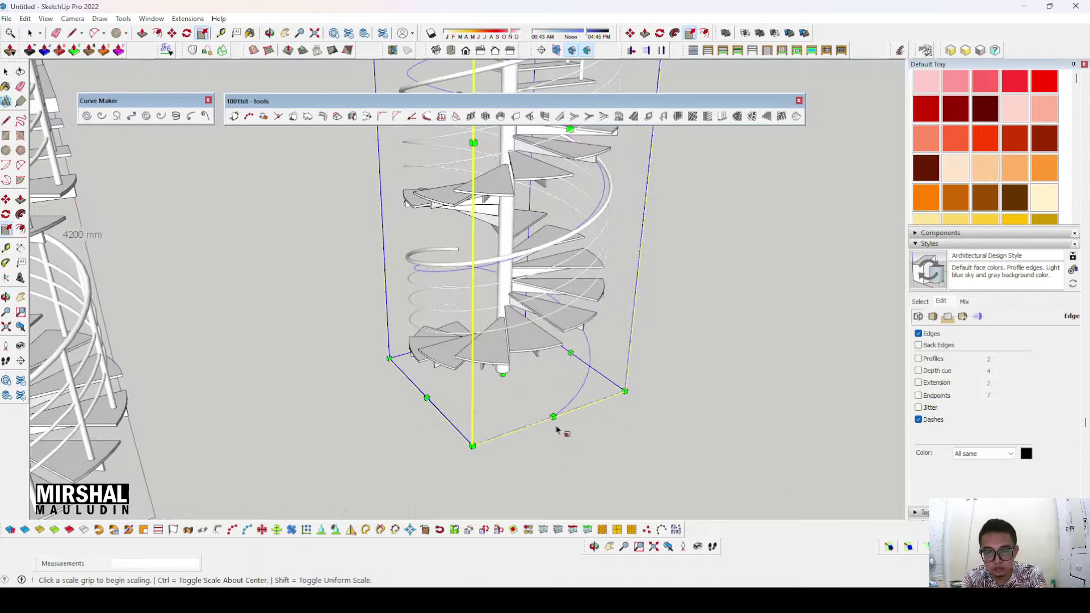
pyautogui.moveTo(559, 408)
pyautogui.mouseDown(button='middle')
pyautogui.moveTo(536, 414)
pyautogui.moveTo(436, 233)
pyautogui.moveTo(517, 440)
pyautogui.moveTo(548, 452)
pyautogui.mouseUp(button='middle')
pyautogui.scroll(-3, 511, 388)
pyautogui.scroll(3, 518, 426)
pyautogui.scroll(3, 518, 401)
pyautogui.scroll(-3, 518, 401)
pyautogui.scroll(-3, 516, 441)
pyautogui.press('q')
pyautogui.click(588, 471)
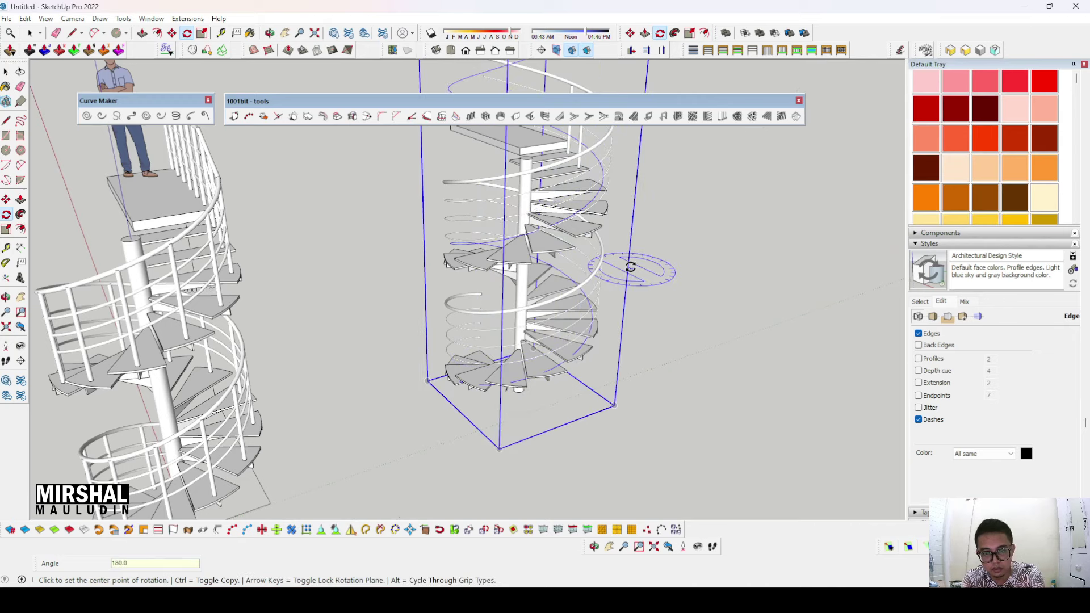
# - Commit the 180° rotation and move the staircase up the blue axis by a typed distance
pyautogui.click(630, 267)
pyautogui.moveTo(630, 267); pyautogui.dragTo(568, 363, button='middle')
pyautogui.press('space')
pyautogui.scroll(2, 634, 396)
pyautogui.press('m')
pyautogui.click(643, 392)
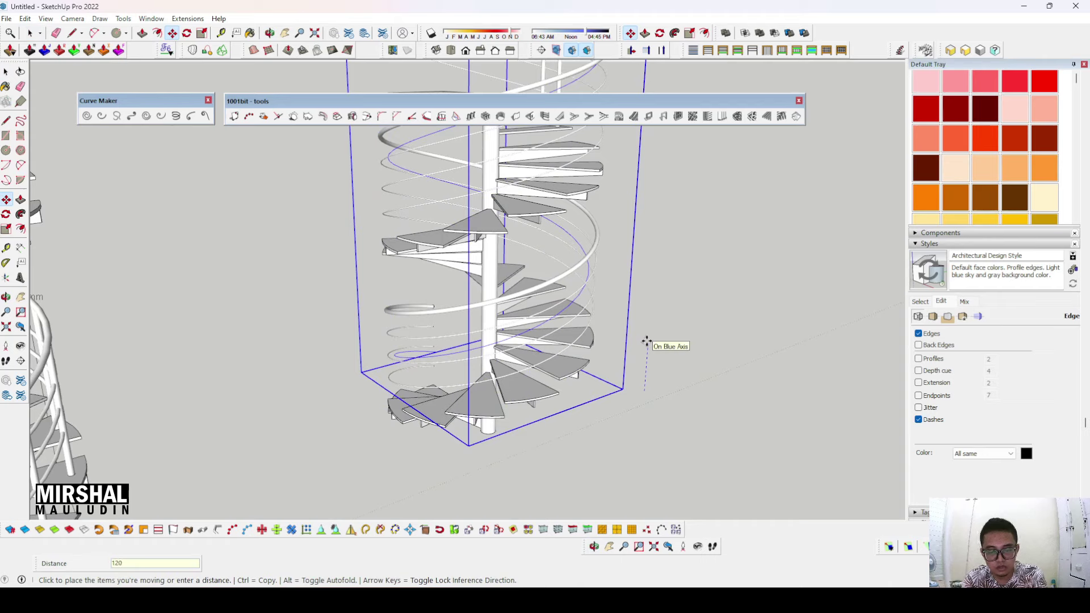
pyautogui.press('Return')
pyautogui.press('space')
# - Move the staircase higher along the vertical to fine-tune its position
pyautogui.moveTo(647, 336)
pyautogui.mouseDown(button='middle')
pyautogui.moveTo(435, 330)
pyautogui.moveTo(446, 262)
pyautogui.moveTo(404, 280)
pyautogui.mouseUp(button='middle')
pyautogui.press('m')
pyautogui.click(402, 285)
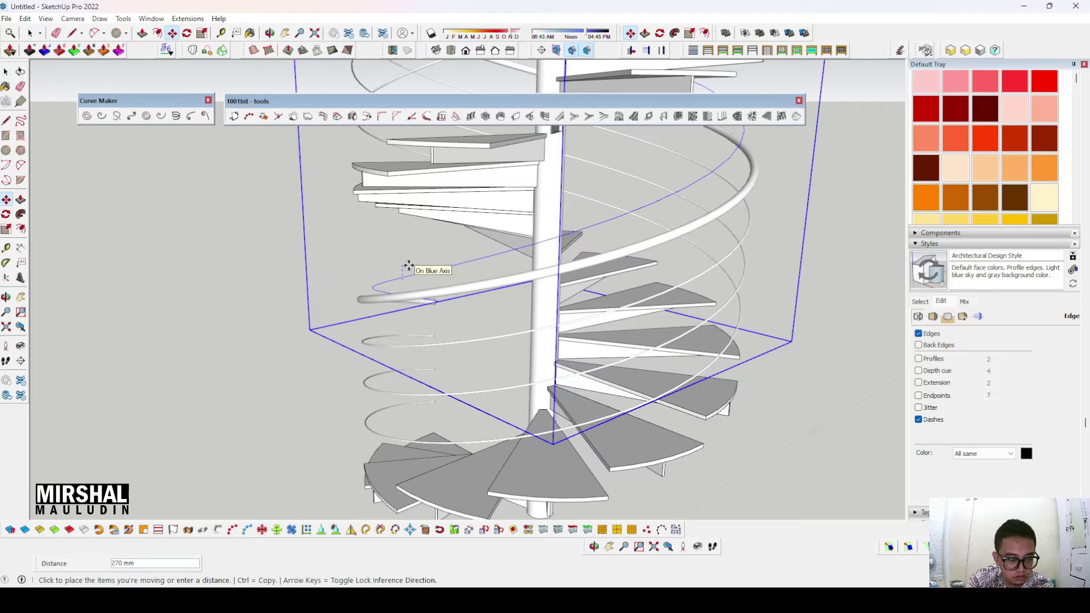
pyautogui.click(408, 267)
pyautogui.moveTo(408, 267); pyautogui.dragTo(551, 316, button='middle')
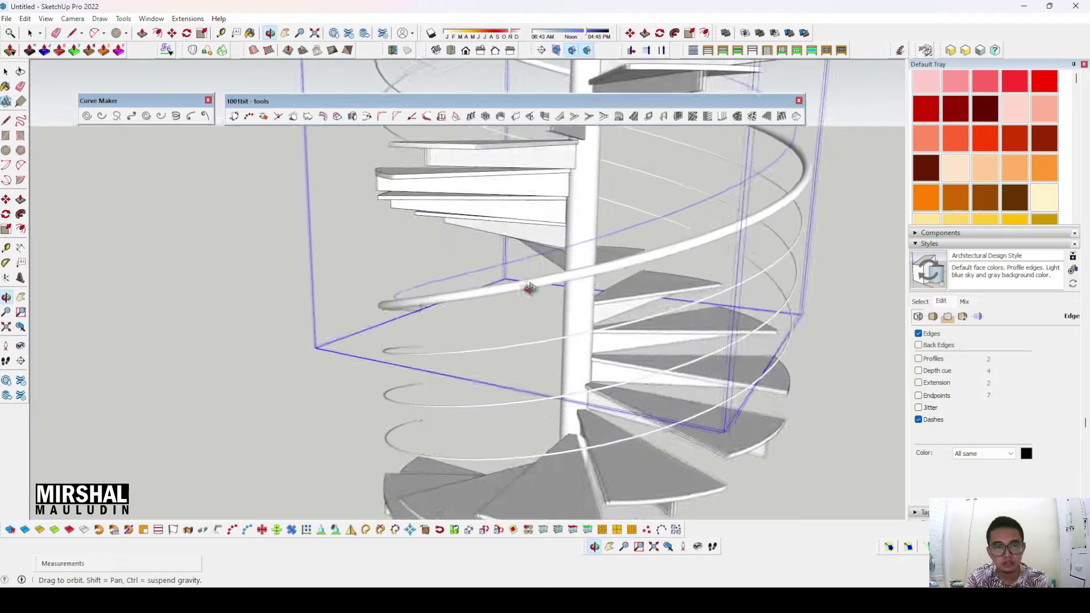
pyautogui.scroll(-3, 552, 316)
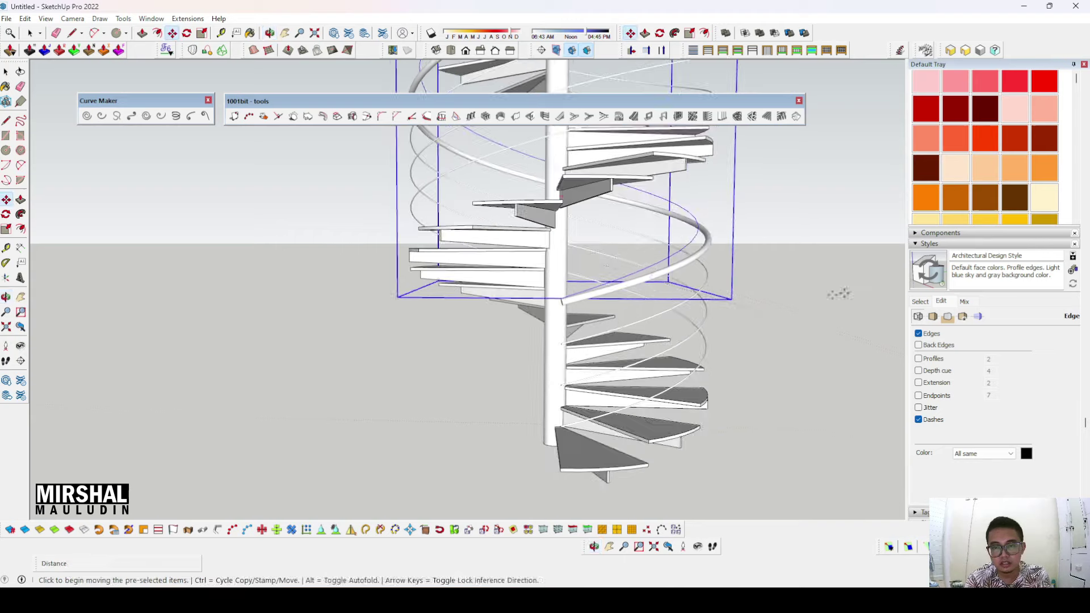
pyautogui.moveTo(552, 316)
pyautogui.mouseDown(button='middle')
pyautogui.moveTo(619, 415)
pyautogui.moveTo(636, 347)
pyautogui.mouseUp(button='middle')
pyautogui.scroll(-3, 619, 415)
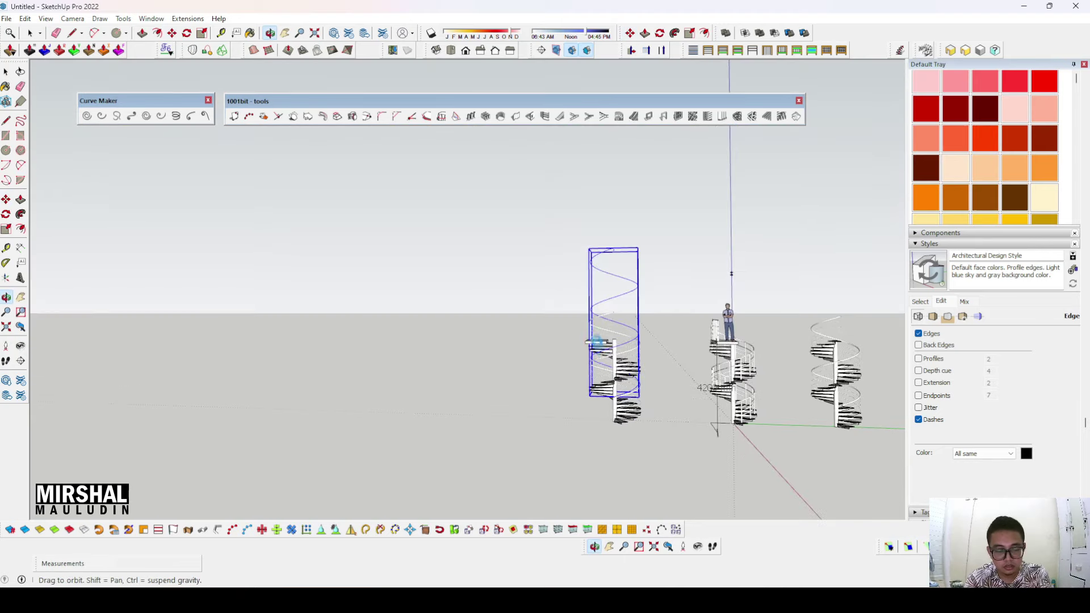
# - Scale the new spiral staircase vertically by dragging its top-centre grip along the blue axis
pyautogui.scroll(1, 636, 348)
pyautogui.scroll(1, 636, 347)
pyautogui.scroll(1, 613, 248)
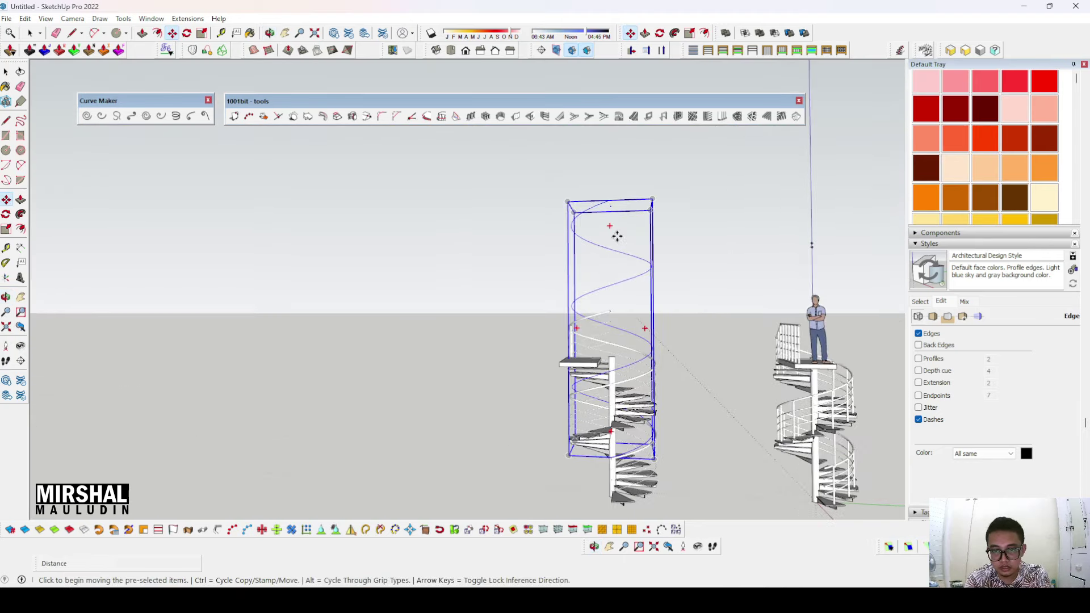
pyautogui.press('s')
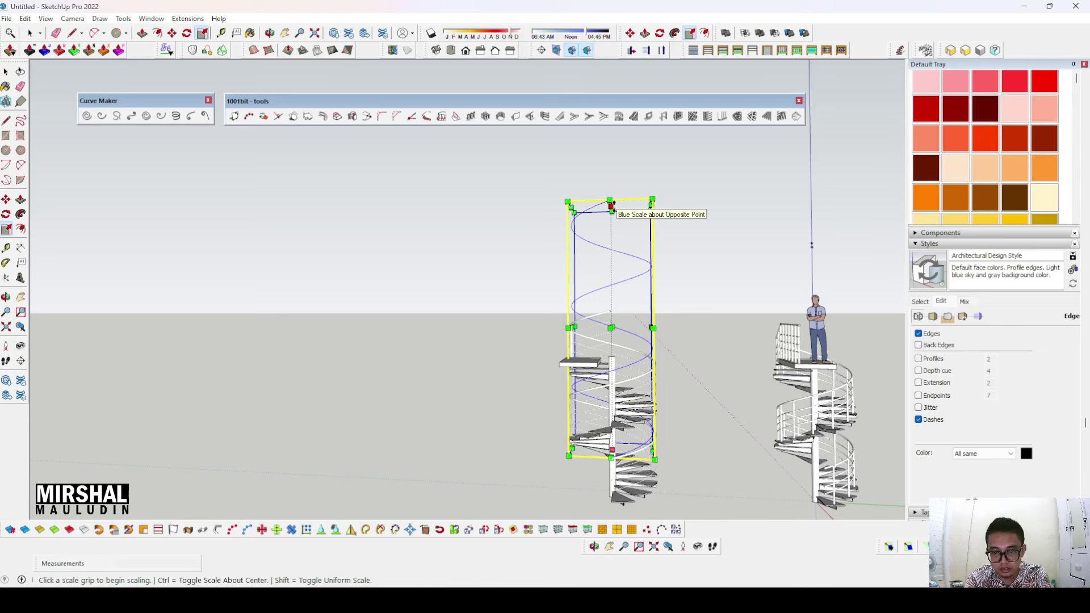
pyautogui.moveTo(612, 208); pyautogui.dragTo(613, 176, button='middle')
pyautogui.scroll(1, 650, 369)
pyautogui.scroll(1, 648, 345)
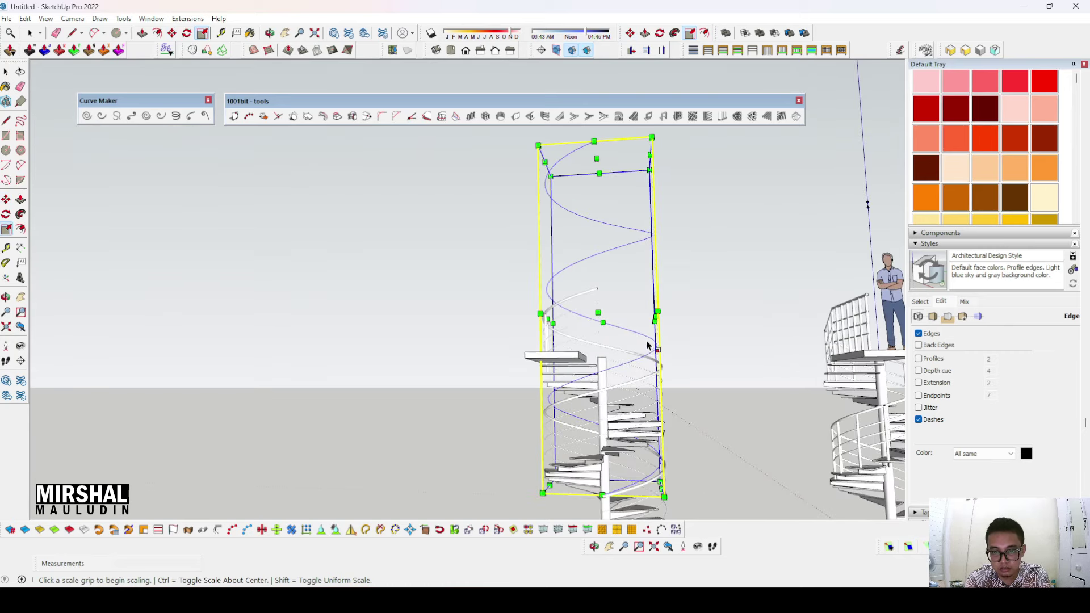
pyautogui.scroll(-1, 648, 345)
pyautogui.scroll(2, 654, 369)
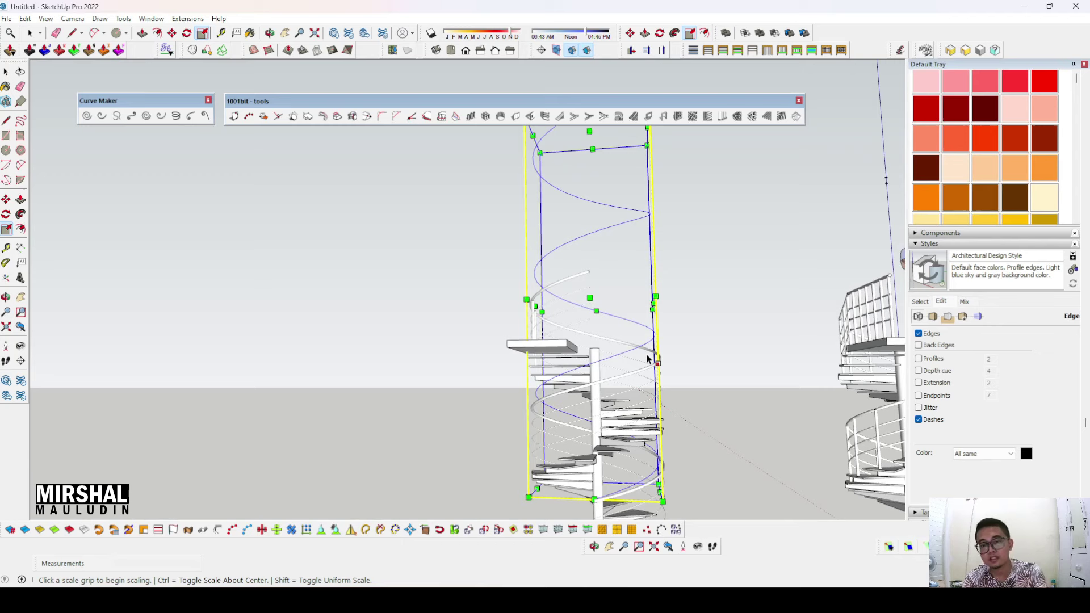
pyautogui.scroll(-2, 649, 359)
pyautogui.moveTo(622, 365); pyautogui.dragTo(588, 269, button='middle')
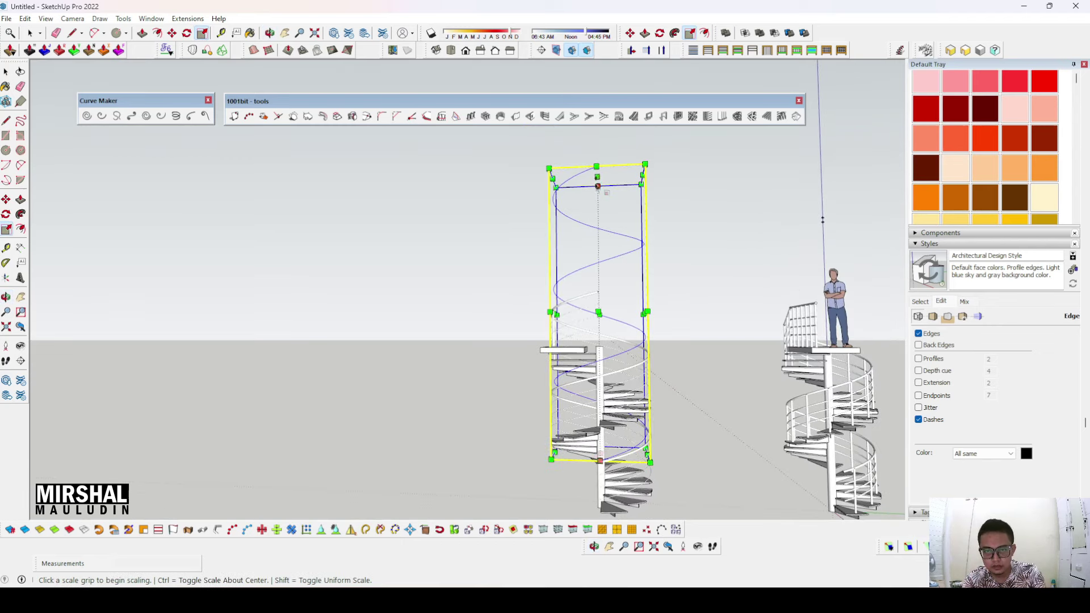
pyautogui.click(597, 178)
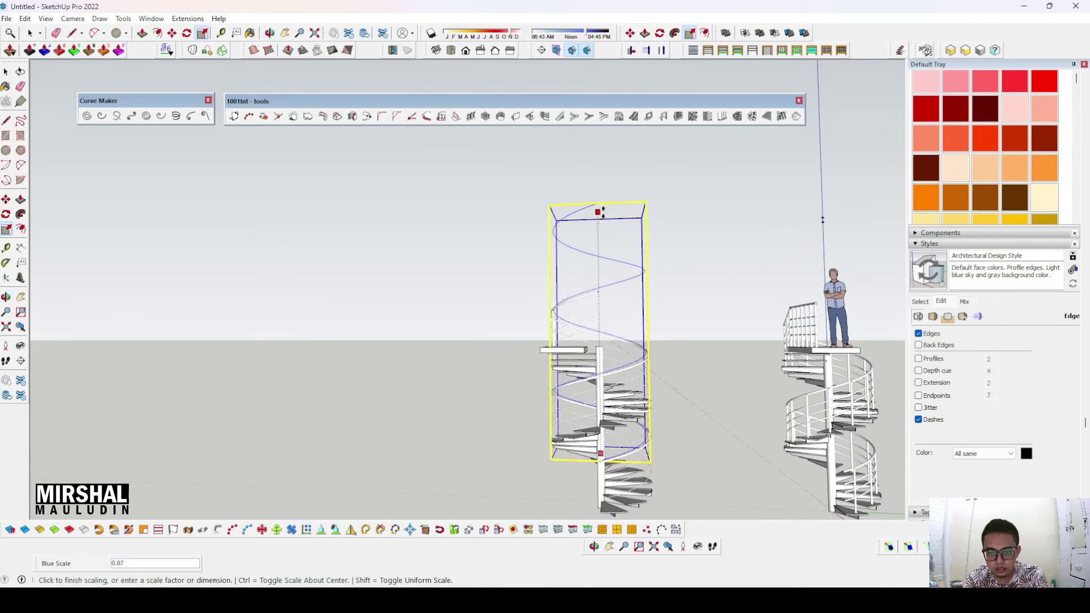
pyautogui.click(606, 220)
# - Rescale the staircase height a second time from the top grip, then return to Select
pyautogui.moveTo(606, 220)
pyautogui.mouseDown(button='middle')
pyautogui.moveTo(618, 297)
pyautogui.moveTo(696, 312)
pyautogui.moveTo(724, 421)
pyautogui.moveTo(554, 323)
pyautogui.moveTo(409, 319)
pyautogui.moveTo(390, 391)
pyautogui.moveTo(623, 248)
pyautogui.mouseUp(button='middle')
pyautogui.click(607, 215)
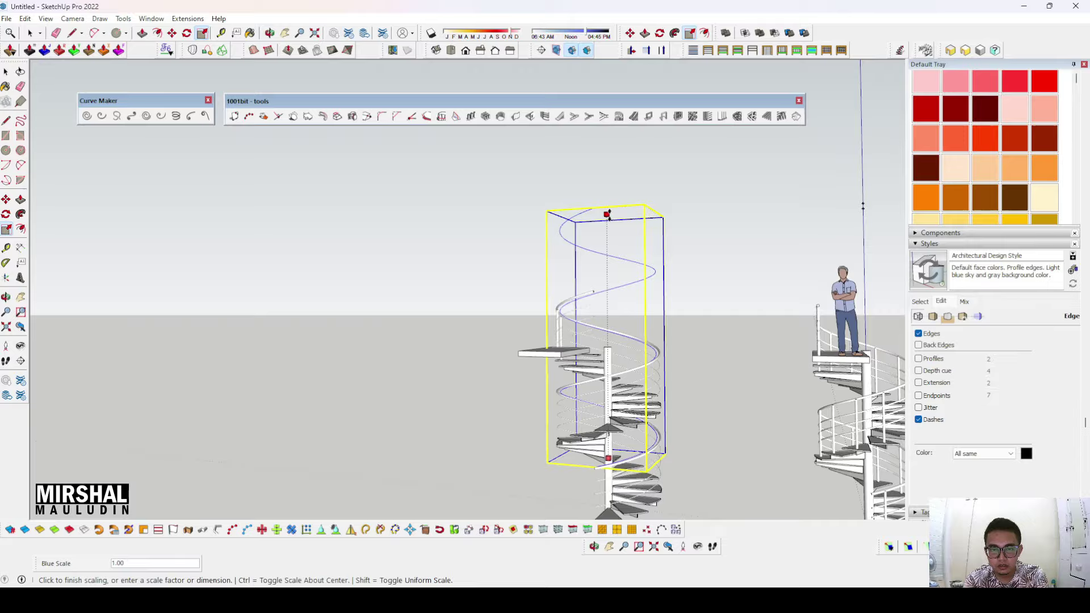
pyautogui.click(607, 215)
pyautogui.moveTo(607, 215)
pyautogui.mouseDown(button='middle')
pyautogui.moveTo(670, 318)
pyautogui.moveTo(725, 370)
pyautogui.moveTo(602, 309)
pyautogui.moveTo(596, 238)
pyautogui.moveTo(584, 365)
pyautogui.moveTo(649, 336)
pyautogui.moveTo(628, 356)
pyautogui.moveTo(657, 328)
pyautogui.mouseUp(button='middle')
pyautogui.press('space')
pyautogui.scroll(5, 602, 309)
# - Start a guide from the landing slab edge and a line at the tread corner, then cancel
pyautogui.press('t')
pyautogui.click(680, 337)
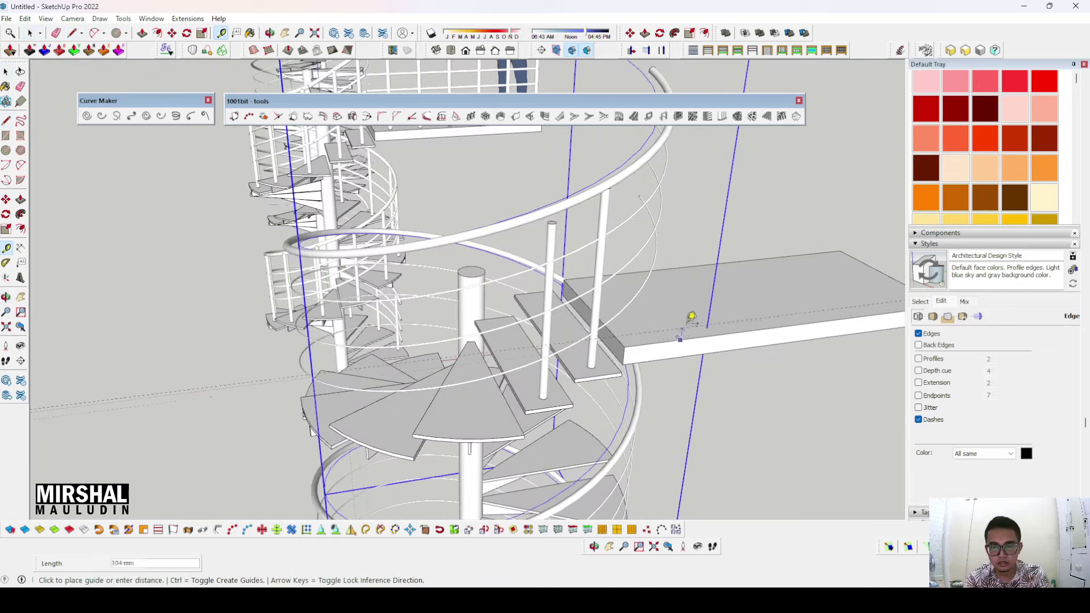
pyautogui.press('Return')
pyautogui.moveTo(692, 314); pyautogui.dragTo(578, 375, button='middle')
pyautogui.press('l')
pyautogui.press('k')
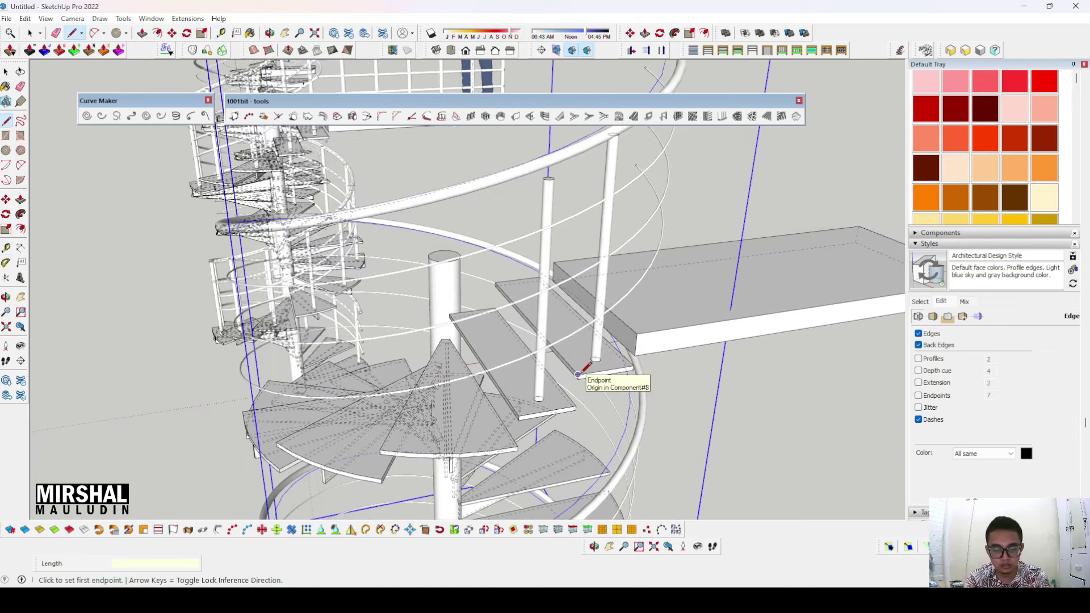
pyautogui.press('k')
pyautogui.click(578, 374)
pyautogui.moveTo(578, 375)
pyautogui.mouseDown(button='middle')
pyautogui.moveTo(520, 419)
pyautogui.moveTo(590, 361)
pyautogui.mouseUp(button='middle')
pyautogui.press('Escape')
pyautogui.press('space')
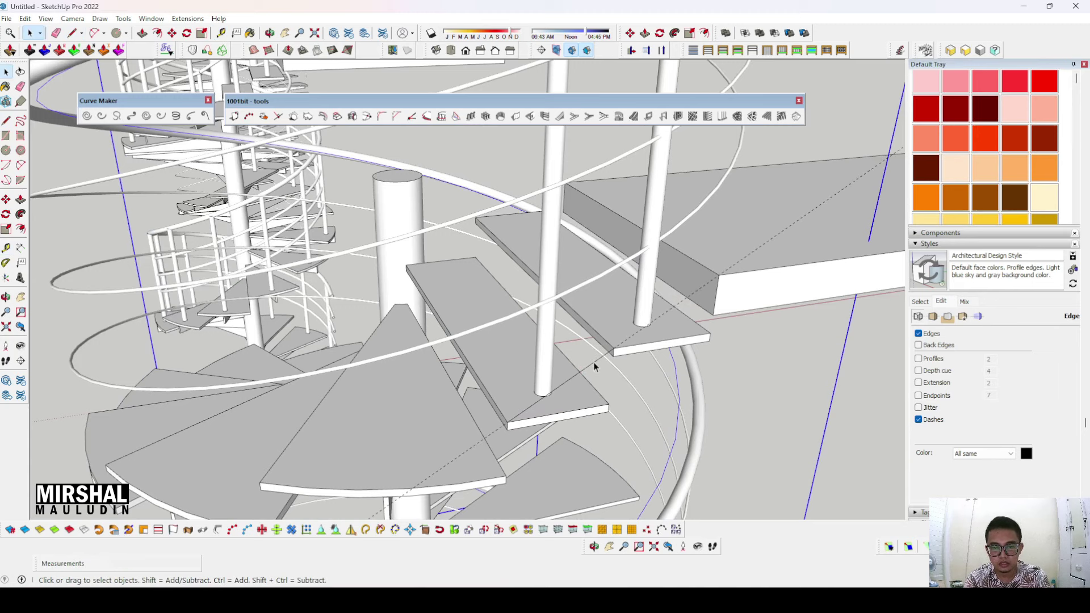
pyautogui.scroll(-2, 594, 366)
# - Move the top tread's edge by a typed distance
pyautogui.click(591, 369)
pyautogui.press('m')
pyautogui.click(737, 273)
pyautogui.press('Return')
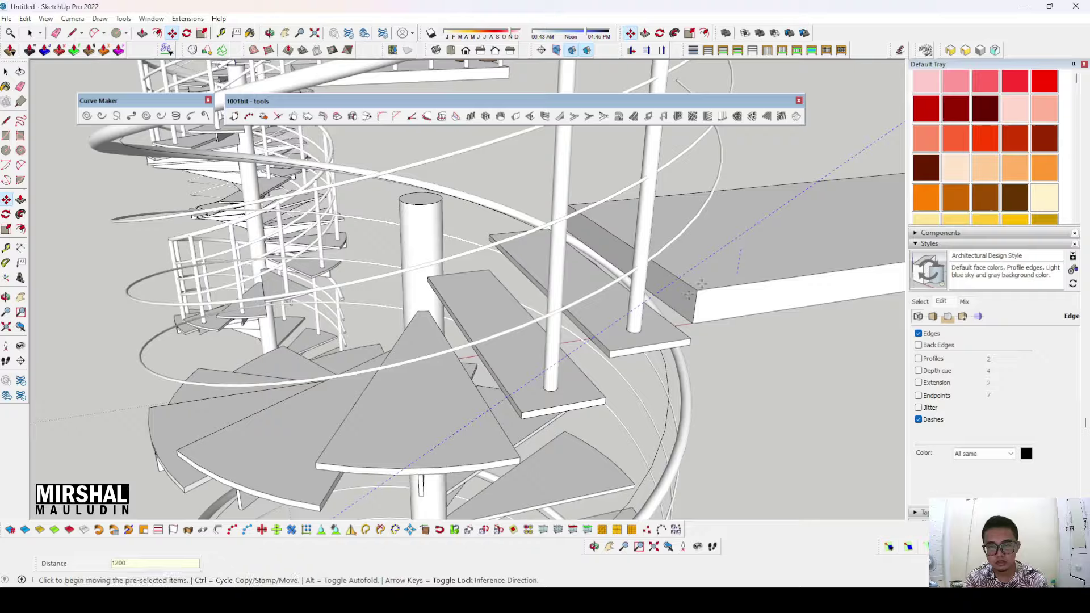
pyautogui.press('space')
# - Move the selection into place at the handrail's top end
pyautogui.moveTo(741, 248)
pyautogui.mouseDown(button='middle')
pyautogui.moveTo(602, 304)
pyautogui.moveTo(643, 294)
pyautogui.mouseUp(button='middle')
pyautogui.scroll(3, 602, 304)
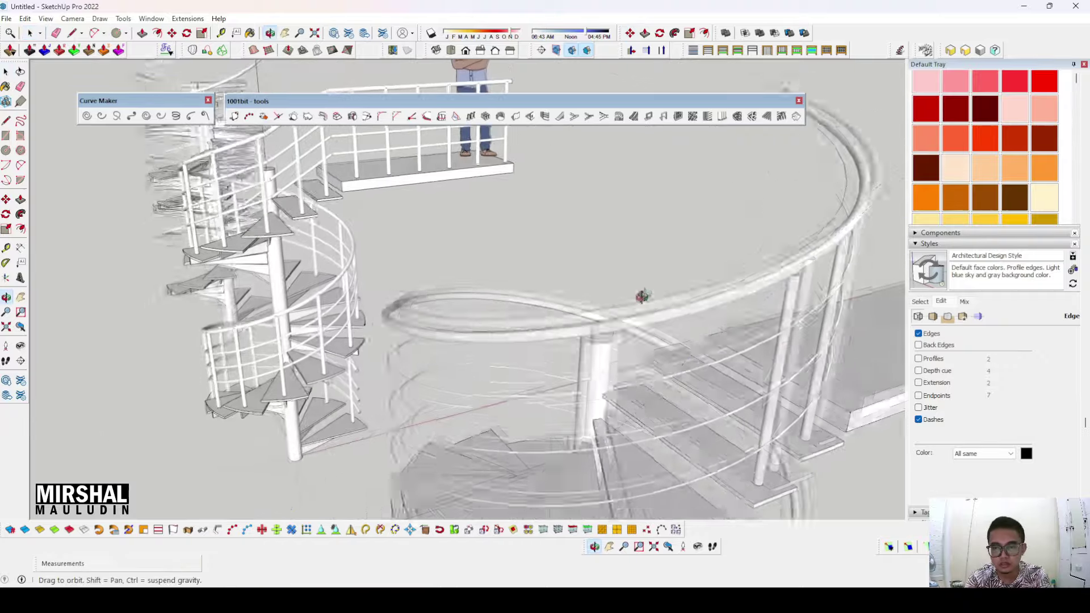
pyautogui.scroll(-2, 642, 294)
pyautogui.scroll(4, 741, 309)
pyautogui.moveTo(741, 308)
pyautogui.mouseDown(button='middle')
pyautogui.moveTo(917, 256)
pyautogui.moveTo(797, 318)
pyautogui.mouseUp(button='middle')
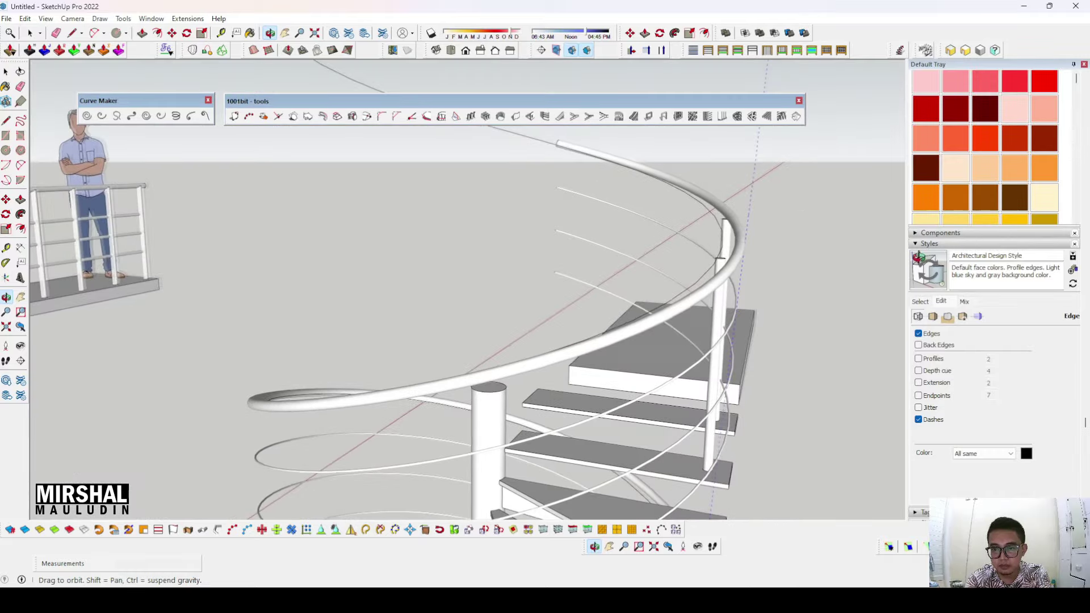
pyautogui.press('m')
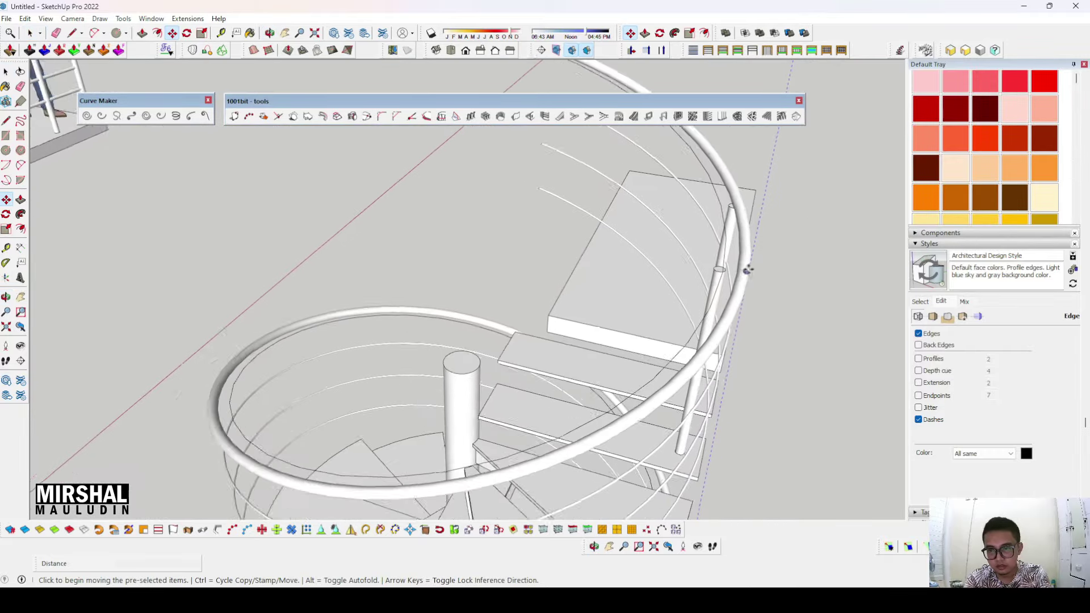
pyautogui.scroll(2, 744, 263)
pyautogui.moveTo(745, 263); pyautogui.dragTo(752, 200, button='middle')
pyautogui.scroll(1, 752, 200)
pyautogui.scroll(1, 749, 207)
pyautogui.click(753, 203)
pyautogui.click(689, 237)
pyautogui.moveTo(689, 238)
pyautogui.mouseDown(button='middle')
pyautogui.moveTo(624, 246)
pyautogui.moveTo(664, 268)
pyautogui.moveTo(653, 261)
pyautogui.moveTo(629, 276)
pyautogui.moveTo(625, 360)
pyautogui.mouseUp(button='middle')
# - Draw an 824 mm line along the red axis from the helix's top end
pyautogui.press('l')
pyautogui.click(628, 277)
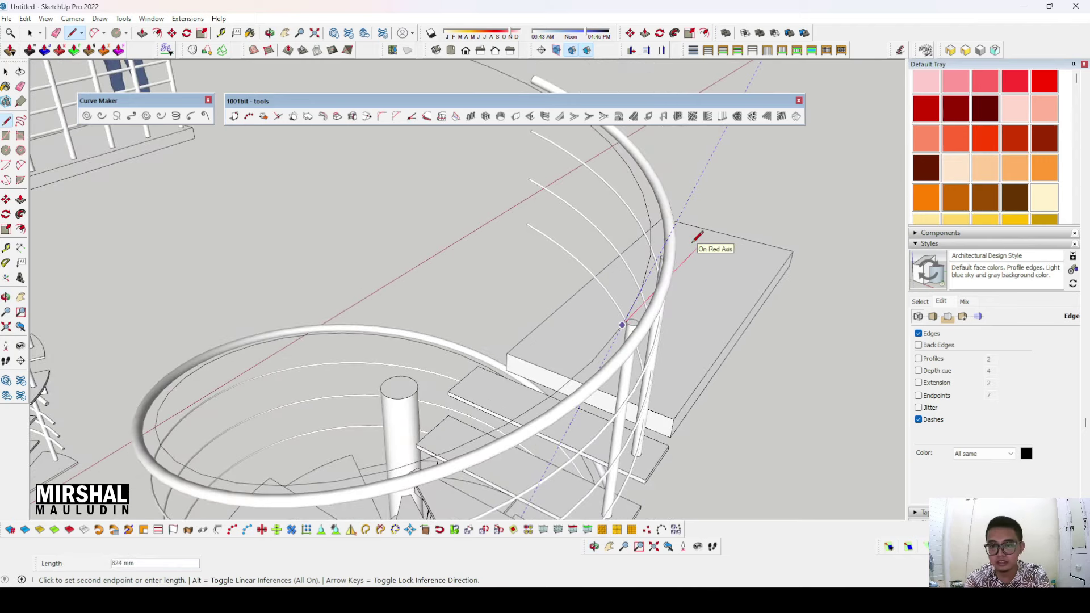
pyautogui.click(698, 237)
pyautogui.moveTo(694, 238)
pyautogui.mouseDown(button='middle')
pyautogui.moveTo(663, 251)
pyautogui.moveTo(653, 285)
pyautogui.moveTo(581, 318)
pyautogui.mouseUp(button='middle')
pyautogui.click(556, 342)
pyautogui.scroll(-3, 567, 339)
pyautogui.scroll(-2, 585, 340)
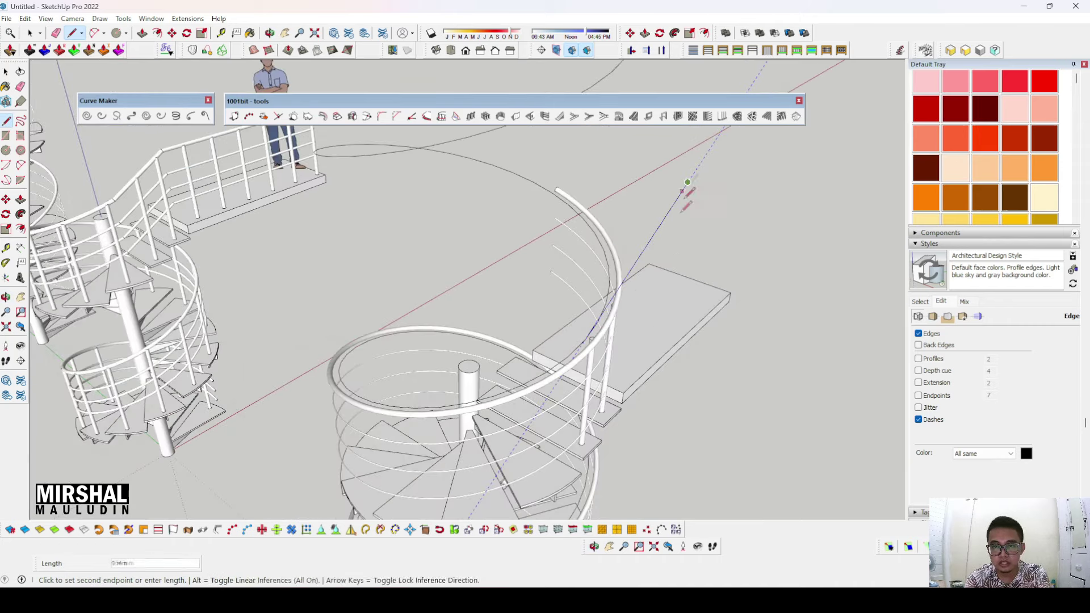
pyautogui.scroll(2, 683, 191)
# - Place a guide line 1200 mm from the landing slab edge
pyautogui.press('t')
pyautogui.scroll(2, 664, 245)
pyautogui.click(648, 348)
pyautogui.write('1200')
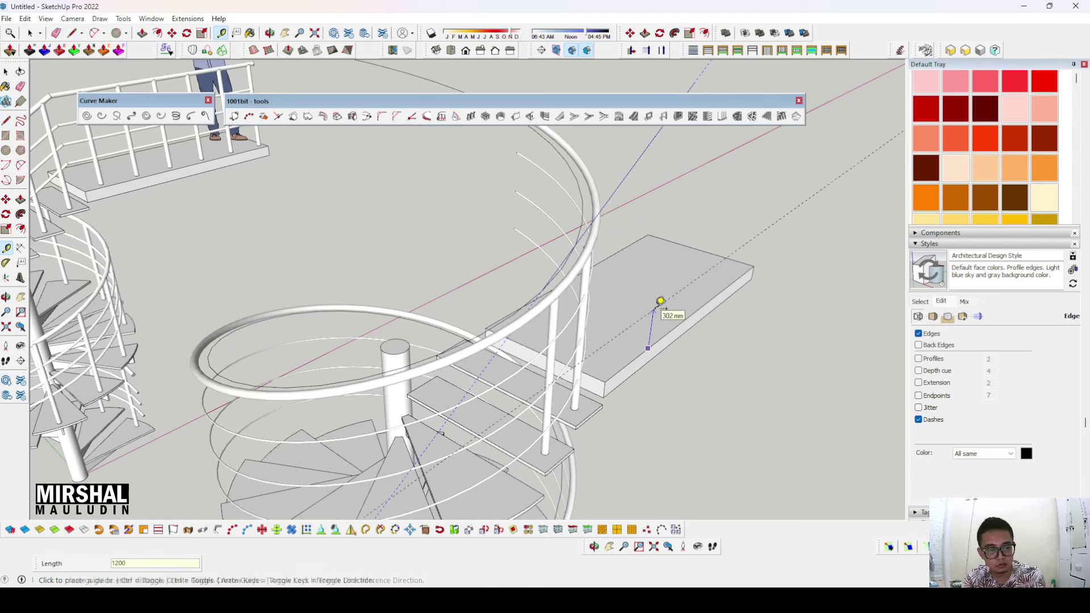
pyautogui.press('Return')
pyautogui.press('space')
pyautogui.moveTo(651, 339); pyautogui.dragTo(616, 237, button='middle')
pyautogui.scroll(2, 644, 267)
pyautogui.moveTo(651, 294); pyautogui.dragTo(748, 265, button='middle')
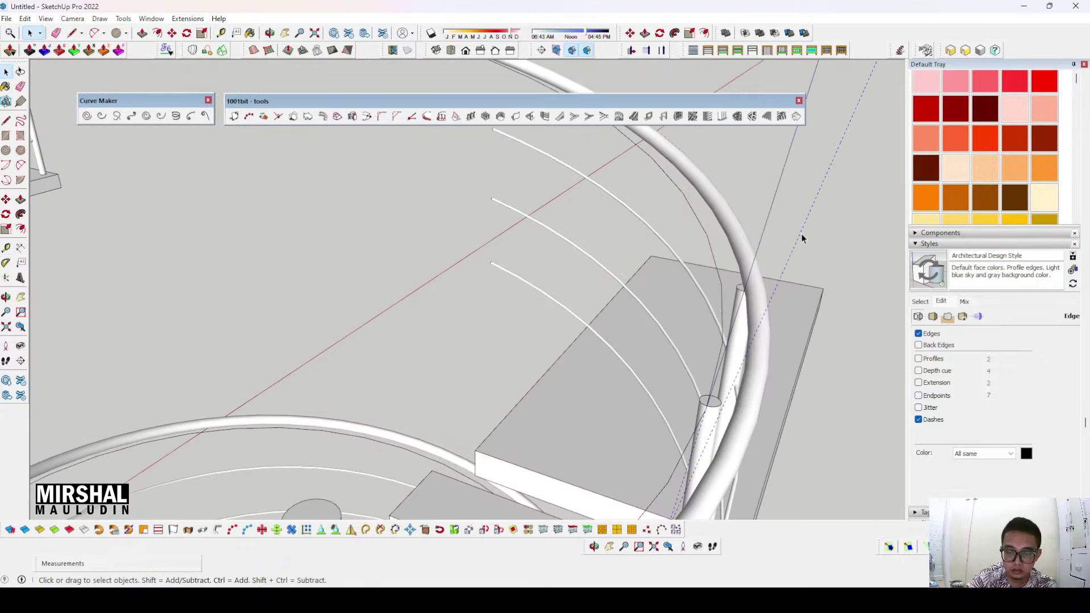
pyautogui.press('m')
pyautogui.scroll(-5, 795, 241)
# - Draw the straight rail line from the helix top, erase stray edges, and select the helix group
pyautogui.press('l')
pyautogui.click(706, 252)
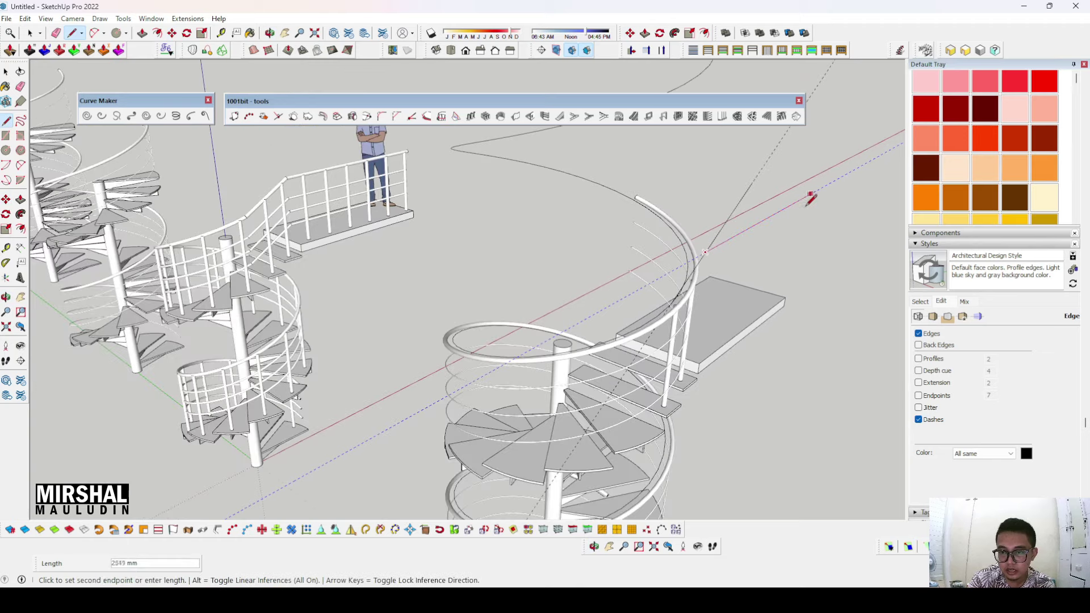
pyautogui.moveTo(789, 288); pyautogui.dragTo(812, 205, button='middle')
pyautogui.press('e')
pyautogui.scroll(2, 684, 275)
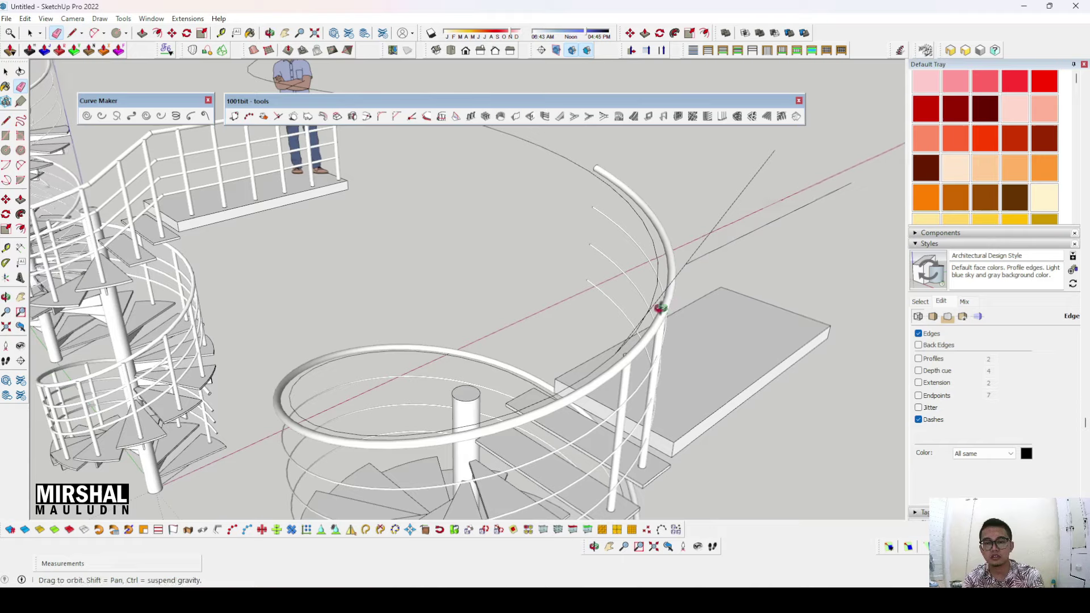
pyautogui.scroll(2, 662, 304)
pyautogui.moveTo(681, 228)
pyautogui.mouseDown(button='middle')
pyautogui.moveTo(628, 229)
pyautogui.moveTo(637, 264)
pyautogui.mouseUp(button='middle')
pyautogui.press('space')
pyautogui.click(637, 264)
pyautogui.rightClick(635, 253)
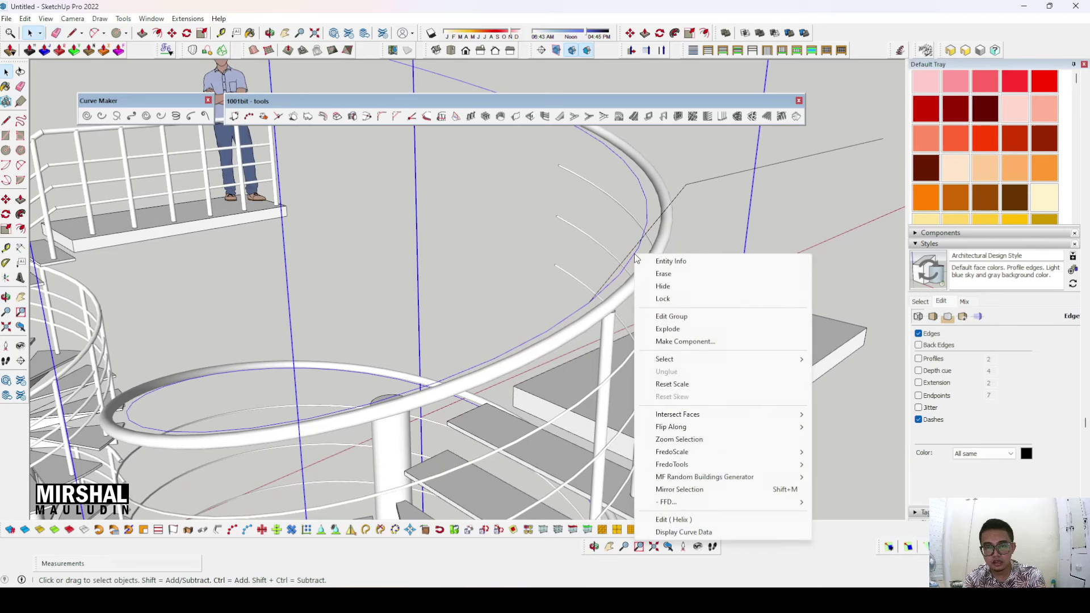
# - Explode the helix group and erase the stray edges
pyautogui.click(690, 332)
pyautogui.press('e')
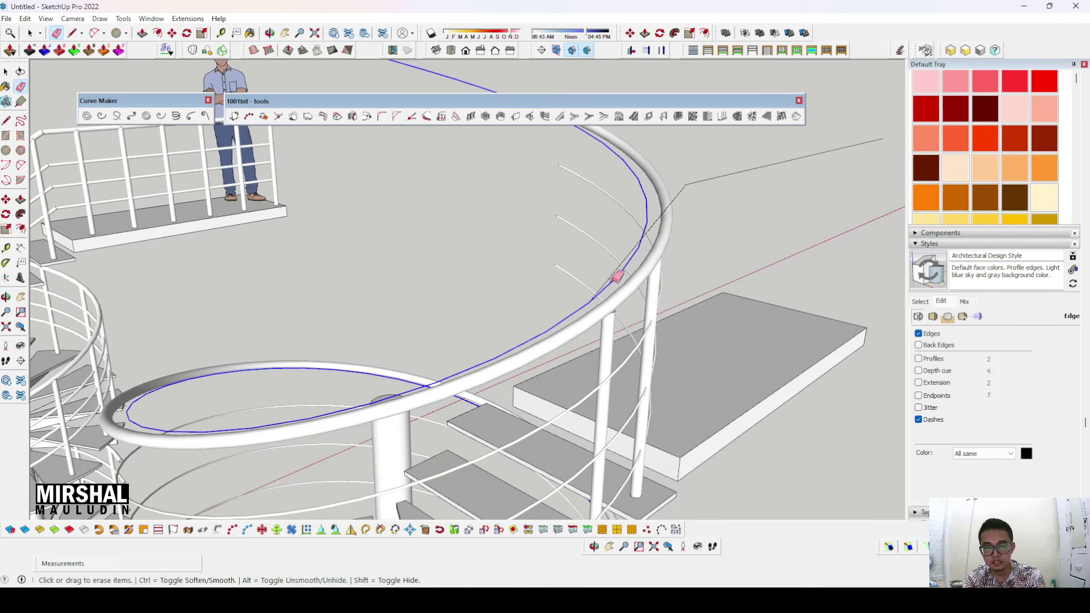
pyautogui.moveTo(620, 266); pyautogui.dragTo(617, 277, button='middle')
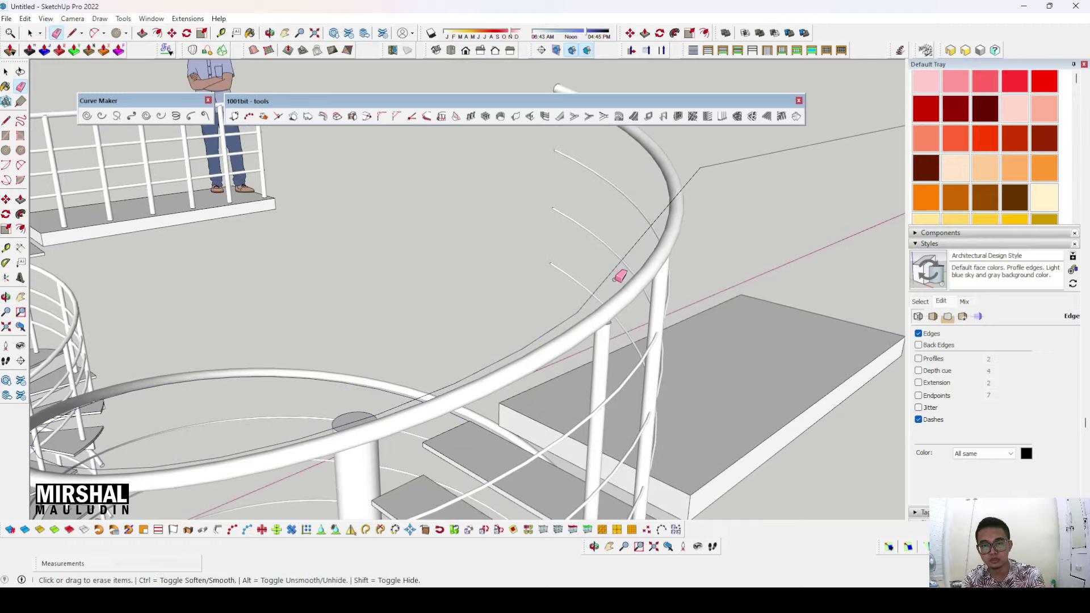
pyautogui.scroll(-3, 622, 273)
pyautogui.scroll(-3, 628, 311)
pyautogui.moveTo(646, 297)
pyautogui.mouseDown(button='middle')
pyautogui.moveTo(650, 250)
pyautogui.moveTo(627, 275)
pyautogui.mouseUp(button='middle')
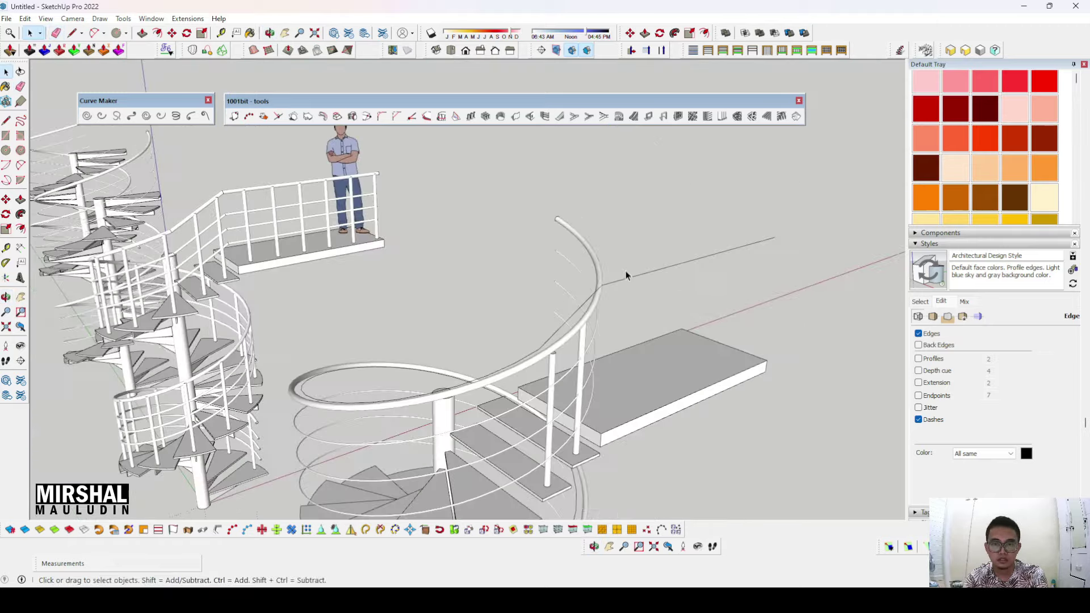
# - Select the whole connected rail path and begin a move-copy of it
pyautogui.tripleClick(626, 282)
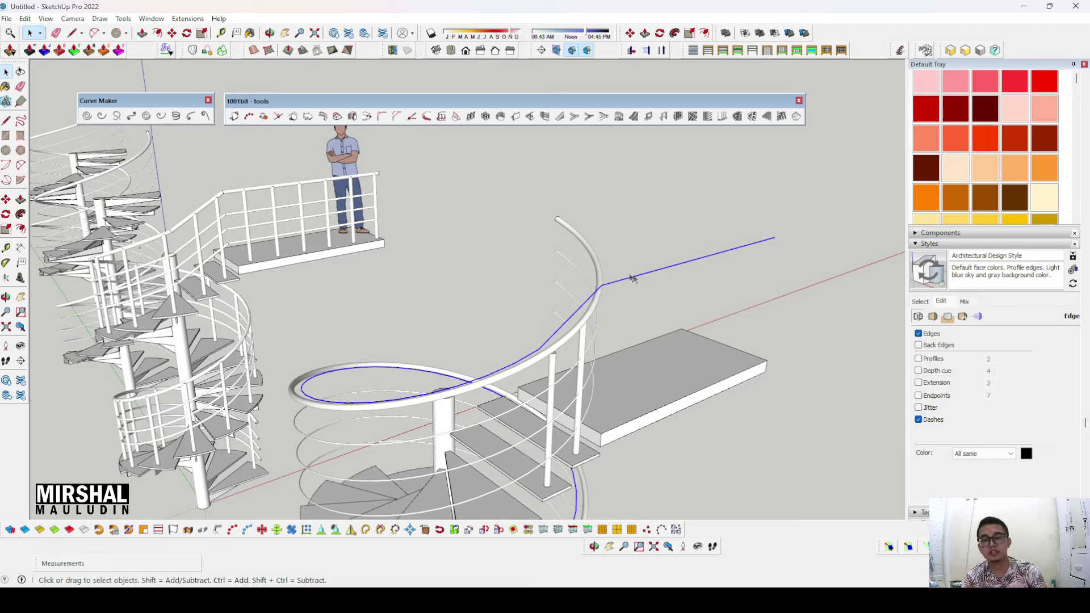
pyautogui.scroll(-3, 651, 335)
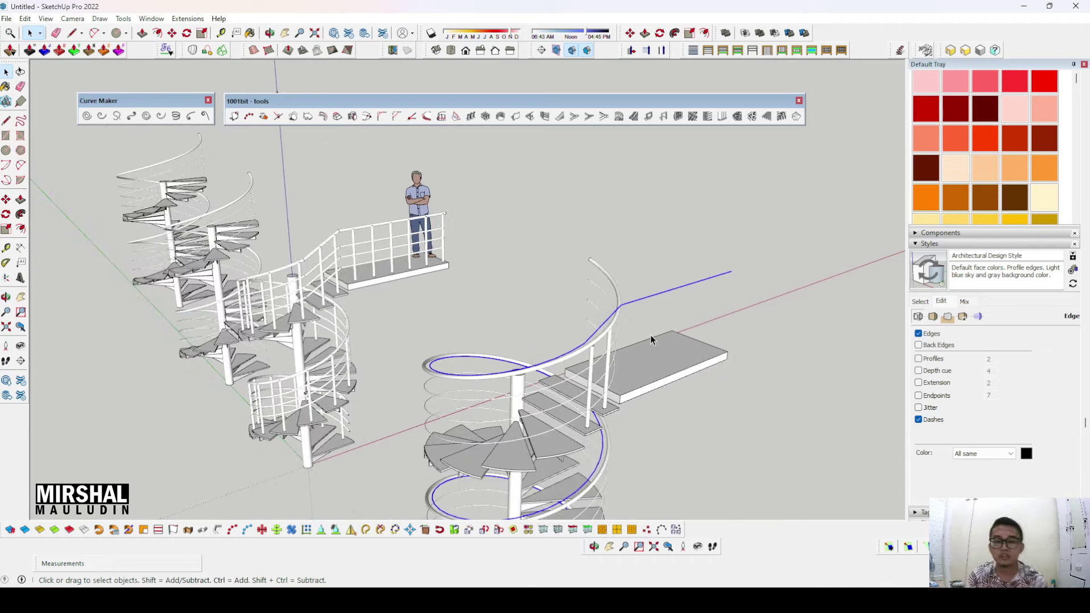
pyautogui.moveTo(651, 335)
pyautogui.mouseDown(button='middle')
pyautogui.moveTo(632, 326)
pyautogui.moveTo(639, 285)
pyautogui.mouseUp(button='middle')
pyautogui.press('m')
pyautogui.press('ctrl')
pyautogui.click(674, 263)
pyautogui.write('300')
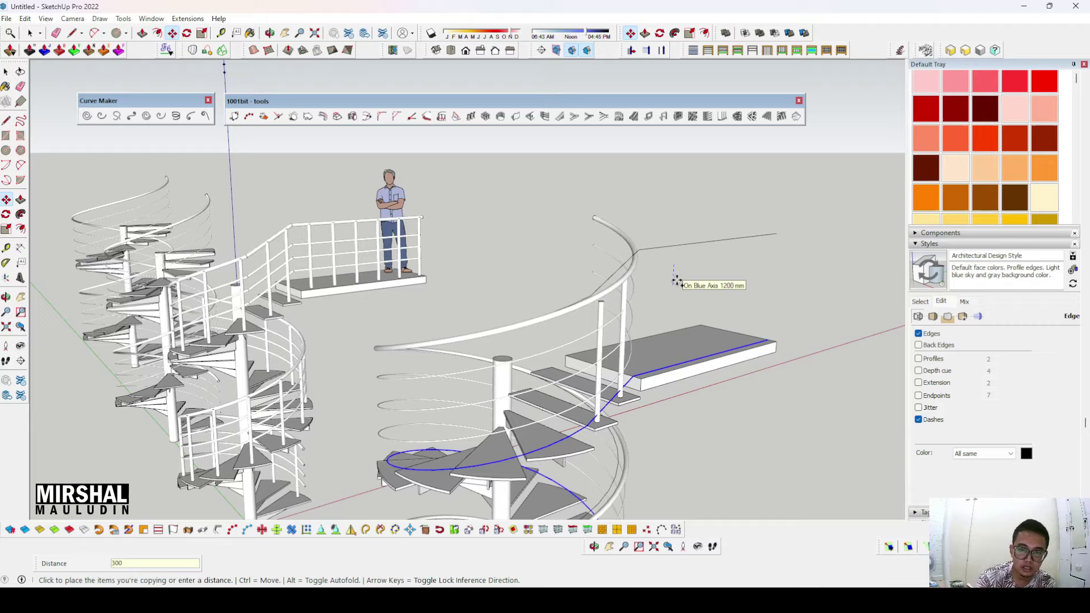
# - Place the rail-path copy at its typed offset below the first path
pyautogui.press('Return')
pyautogui.press('space')
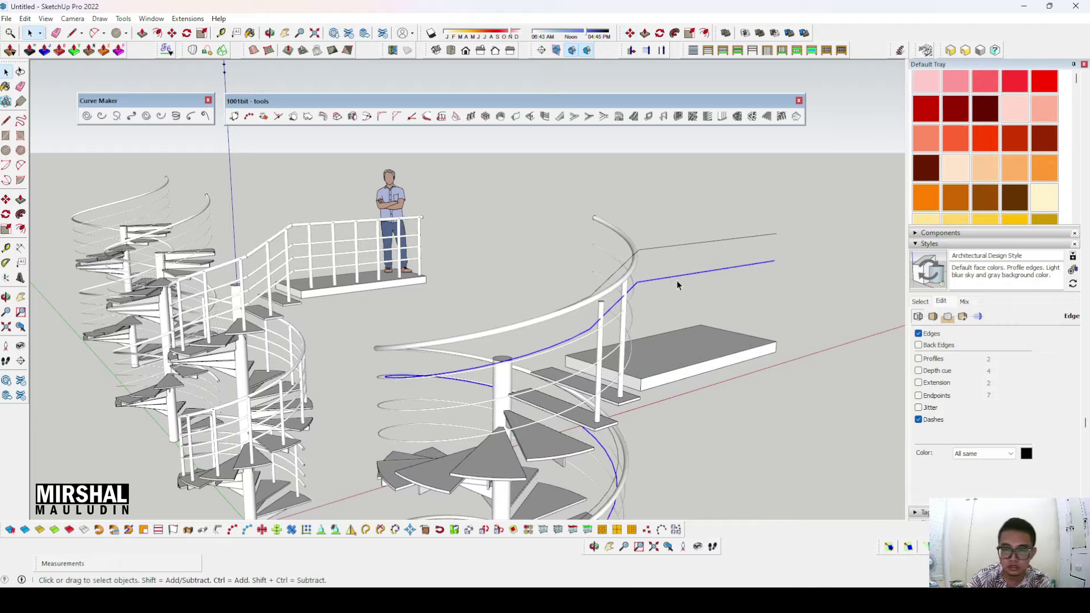
pyautogui.scroll(-3, 557, 348)
pyautogui.scroll(-2, 557, 348)
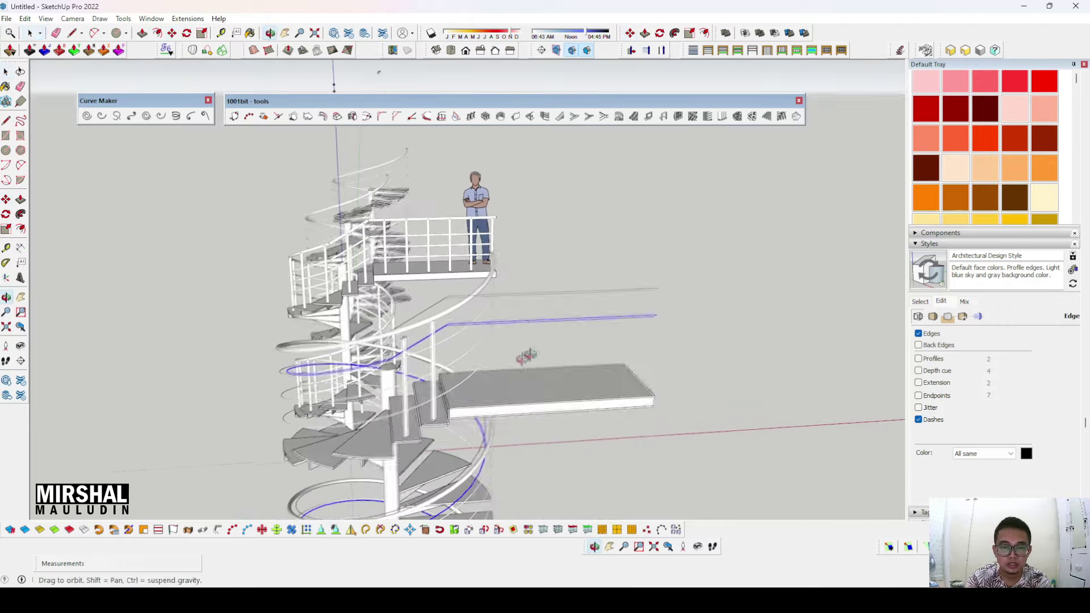
pyautogui.moveTo(540, 353); pyautogui.dragTo(428, 404, button='middle')
pyautogui.scroll(3, 428, 405)
pyautogui.scroll(-4, 424, 411)
pyautogui.moveTo(378, 433)
pyautogui.mouseDown(button='middle')
pyautogui.moveTo(371, 423)
pyautogui.moveTo(426, 370)
pyautogui.mouseUp(button='middle')
# - Draw a small circle profile at the upper rail path's straight end
pyautogui.press('c')
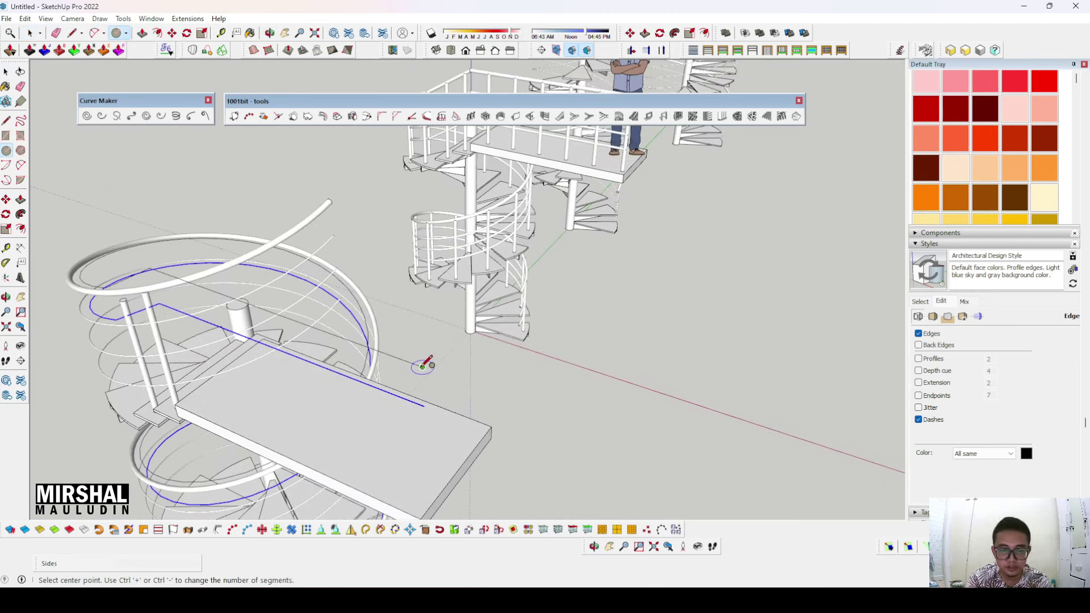
pyautogui.click(422, 367)
pyautogui.scroll(1, 434, 355)
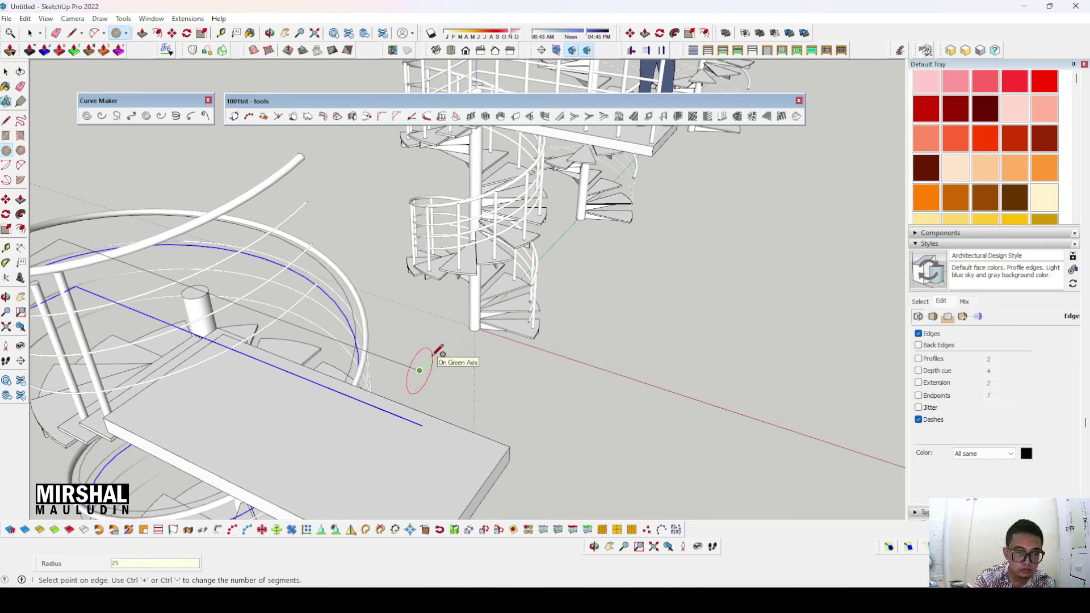
pyautogui.click(438, 352)
pyautogui.press('space')
# - Draw a second circle profile at the copied path's end and select that whole path
pyautogui.press('c')
pyautogui.scroll(1, 443, 434)
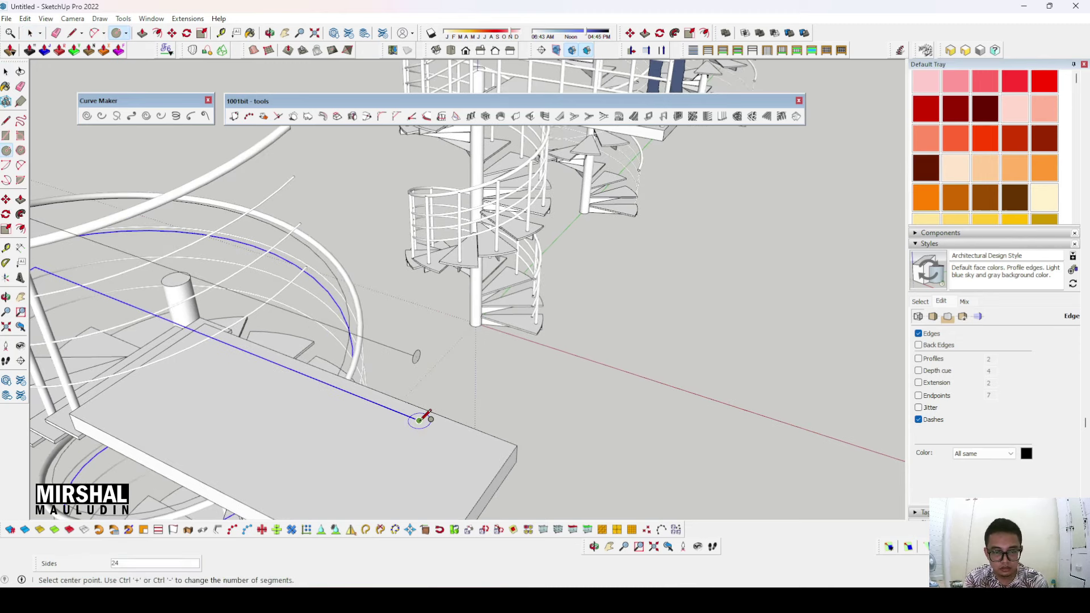
pyautogui.click(419, 421)
pyautogui.write('15')
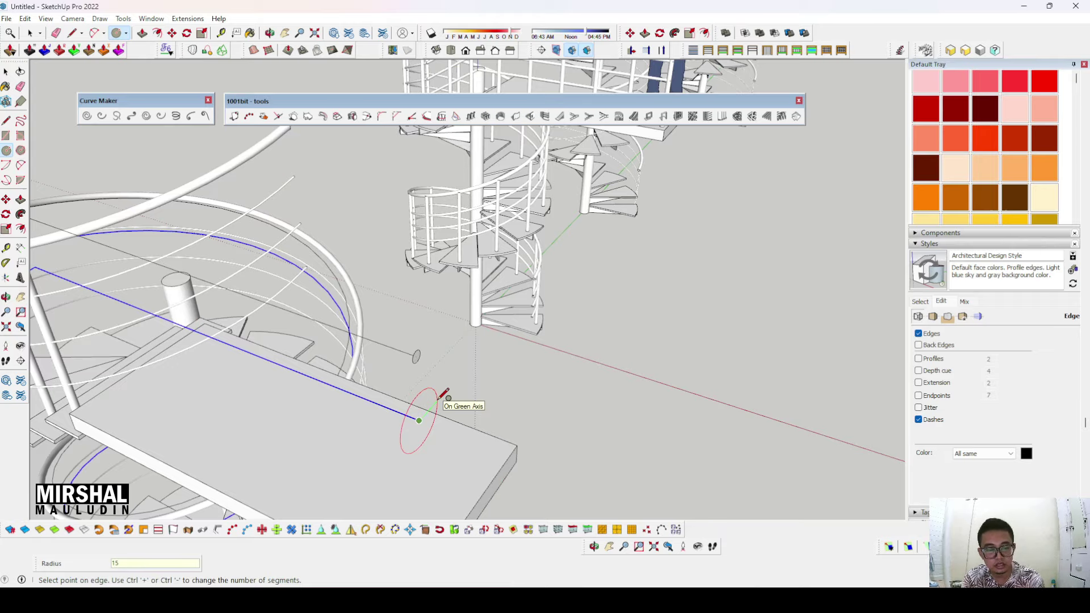
pyautogui.click(442, 396)
pyautogui.press('space')
pyautogui.moveTo(421, 385)
pyautogui.mouseDown(button='middle')
pyautogui.moveTo(393, 418)
pyautogui.moveTo(384, 409)
pyautogui.moveTo(517, 341)
pyautogui.moveTo(750, 335)
pyautogui.moveTo(674, 365)
pyautogui.mouseUp(button='middle')
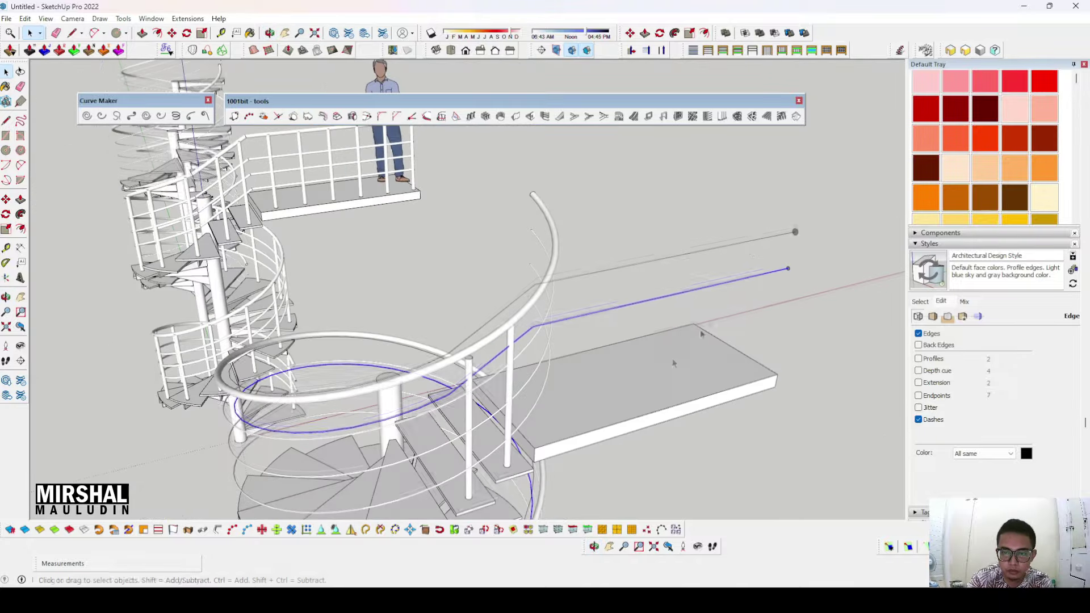
pyautogui.tripleClick(755, 242)
# - Sweep the first circle along its path into a rail tube with Follow Me and group it
pyautogui.click(20, 214)
pyautogui.scroll(3, 659, 303)
pyautogui.scroll(3, 659, 304)
pyautogui.scroll(3, 670, 301)
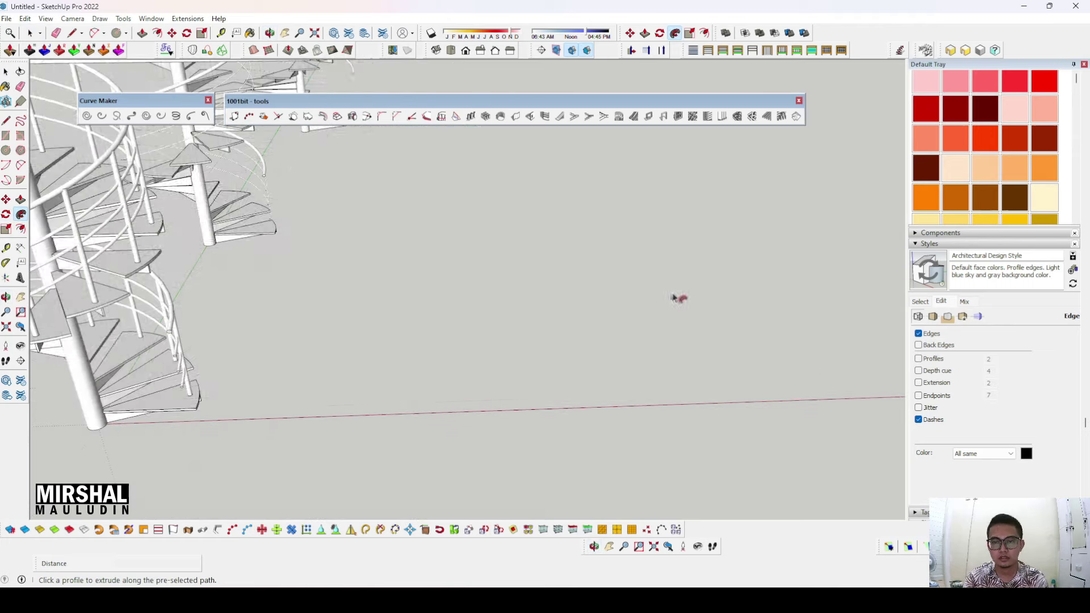
pyautogui.scroll(-5, 680, 299)
pyautogui.click(690, 287)
pyautogui.press('space')
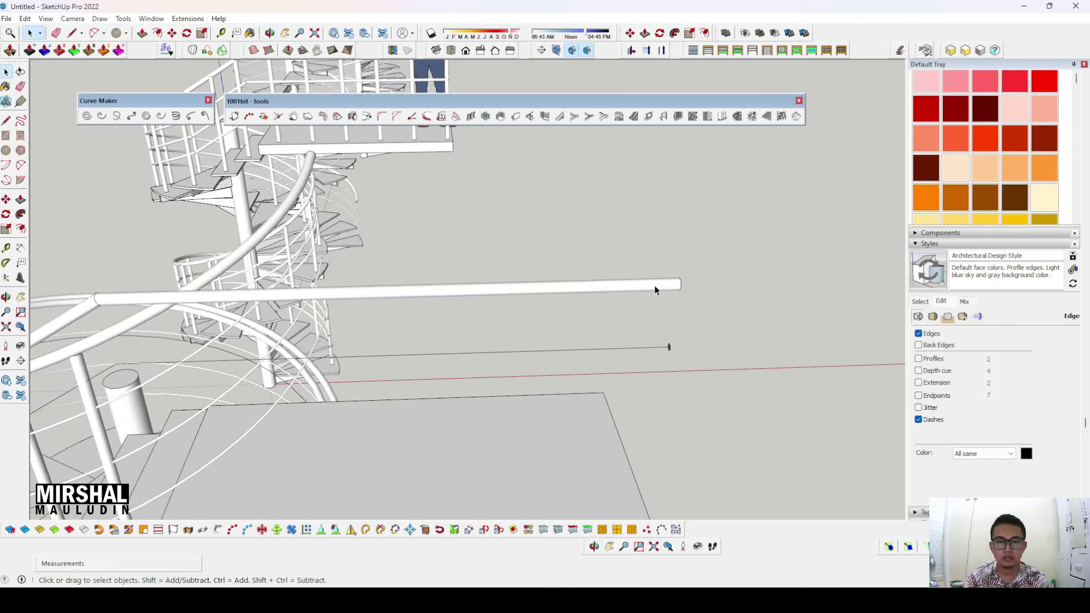
pyautogui.click(655, 291)
pyautogui.rightClick(656, 287)
pyautogui.click(721, 386)
pyautogui.scroll(-4, 680, 350)
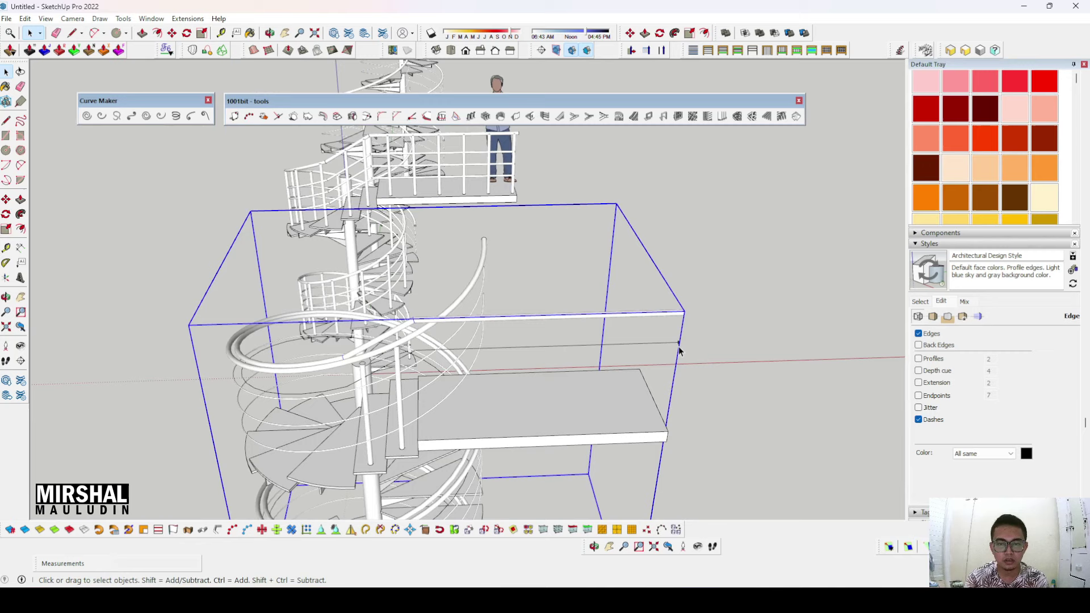
pyautogui.scroll(5, 678, 349)
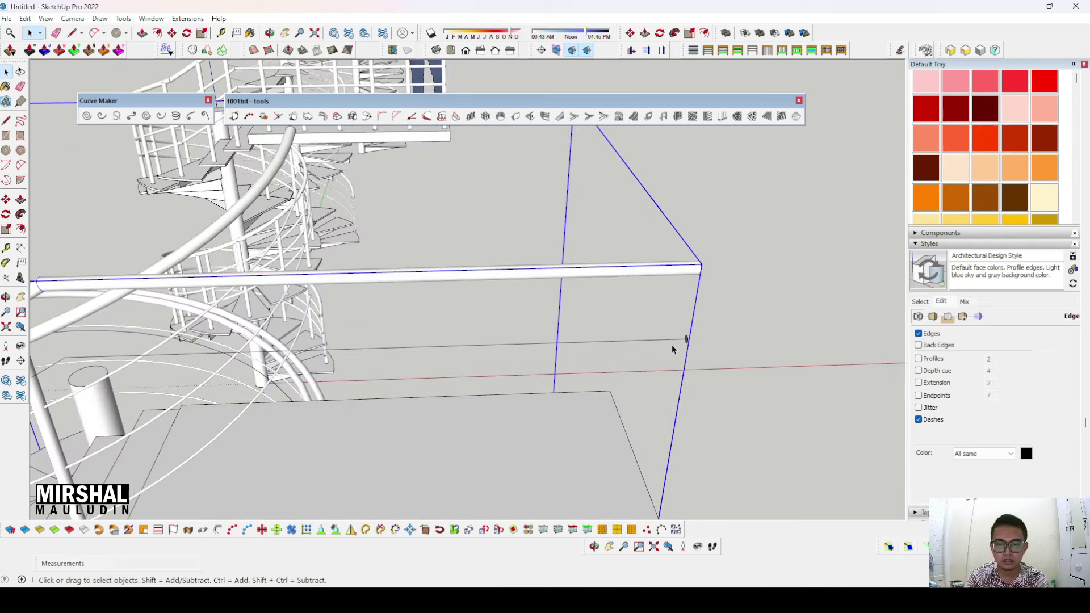
# - Sweep the second profile into a rail tube and select the new landing rail
pyautogui.click(23, 215)
pyautogui.moveTo(679, 355)
pyautogui.mouseDown(button='middle')
pyautogui.moveTo(243, 370)
pyautogui.moveTo(178, 385)
pyautogui.mouseUp(button='middle')
pyautogui.click(177, 386)
pyautogui.press('space')
pyautogui.scroll(-3, 565, 334)
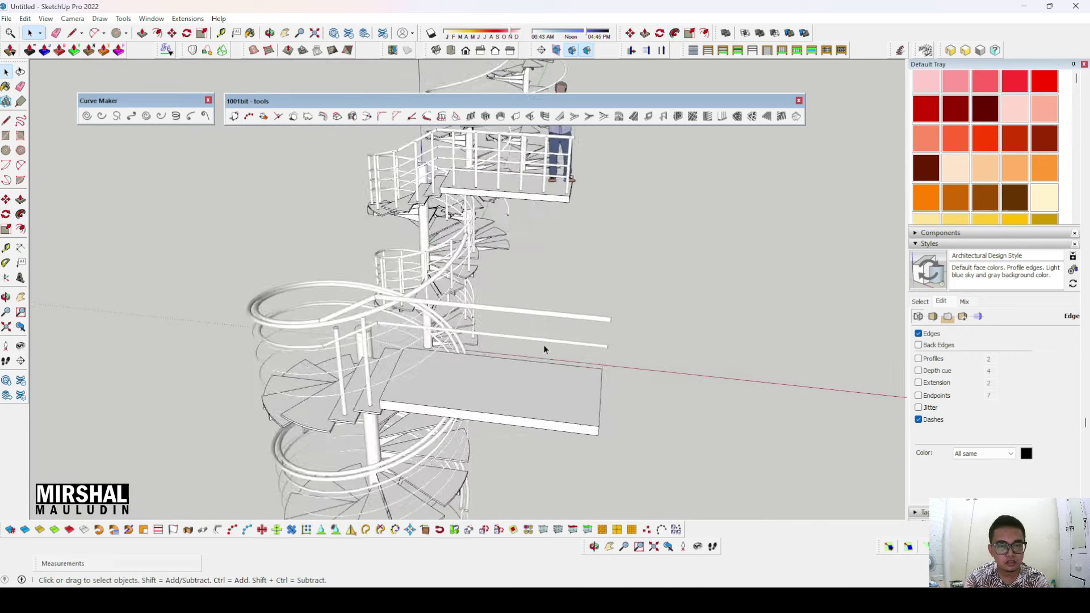
pyautogui.scroll(1, 562, 343)
pyautogui.click(563, 343)
# - Turn the straight landing rail into a component
pyautogui.click(562, 341)
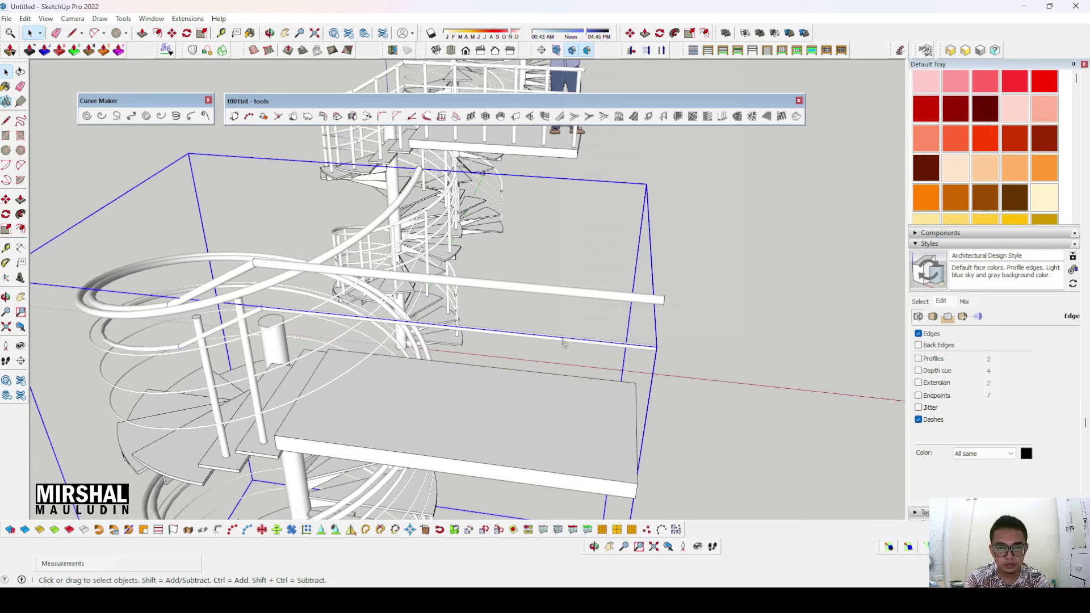
pyautogui.rightClick(561, 339)
pyautogui.click(636, 159)
pyautogui.moveTo(596, 297); pyautogui.dragTo(514, 324, button='middle')
# - Copy the landing rail 200 mm down the blue axis
pyautogui.press('m')
pyautogui.scroll(2, 554, 303)
pyautogui.click(555, 303)
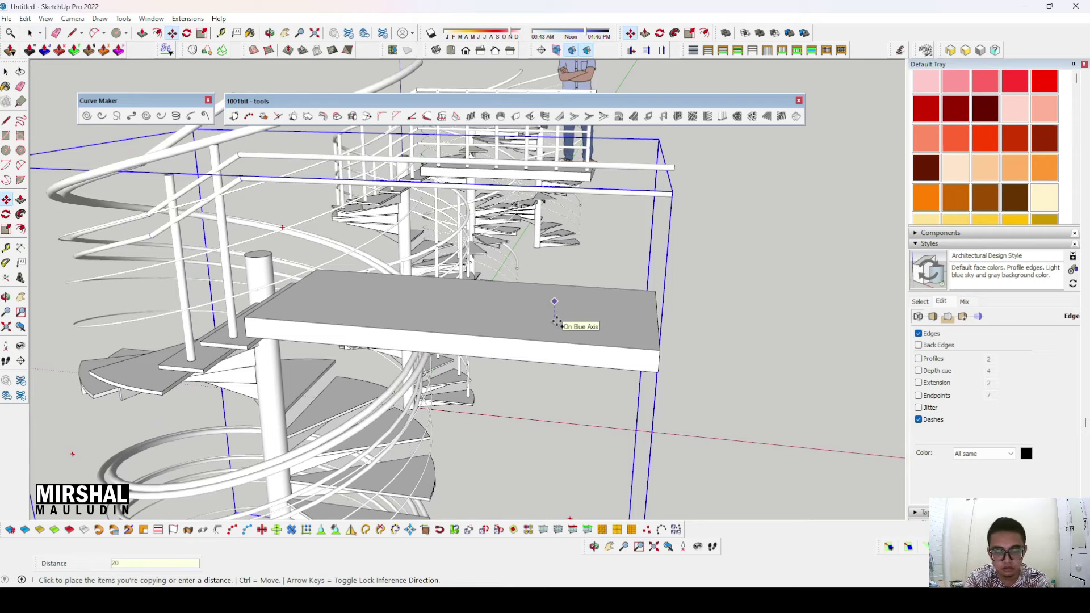
pyautogui.write('0')
pyautogui.press('Return')
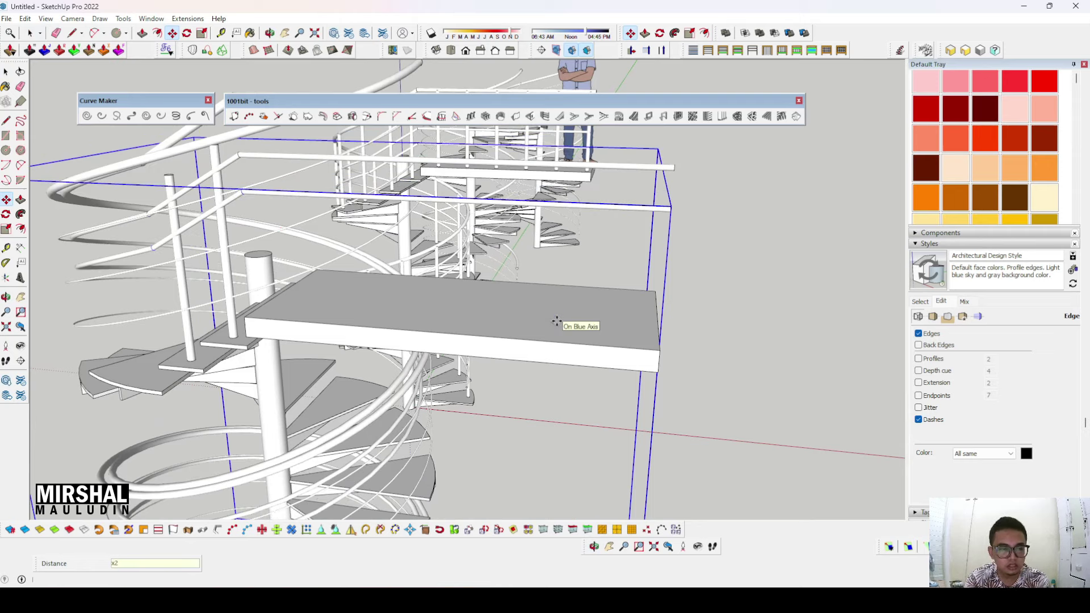
pyautogui.scroll(-3, 556, 322)
pyautogui.moveTo(540, 324)
pyautogui.mouseDown(button='middle')
pyautogui.moveTo(553, 297)
pyautogui.moveTo(676, 295)
pyautogui.moveTo(563, 325)
pyautogui.moveTo(637, 263)
pyautogui.moveTo(523, 248)
pyautogui.moveTo(653, 245)
pyautogui.moveTo(681, 221)
pyautogui.mouseUp(button='middle')
pyautogui.press('space')
# - Copy the railing downward again to add another stacked guardrail
pyautogui.scroll(2, 656, 244)
pyautogui.press('m')
pyautogui.press('ctrl')
pyautogui.click(680, 202)
pyautogui.write('300')
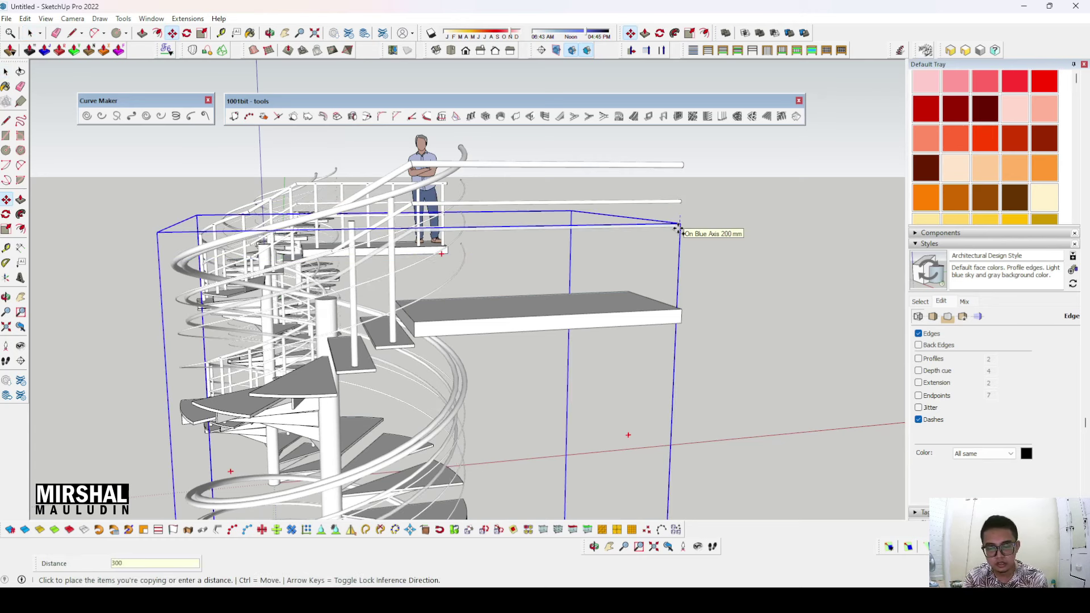
pyautogui.press('Return')
pyautogui.press('Return')
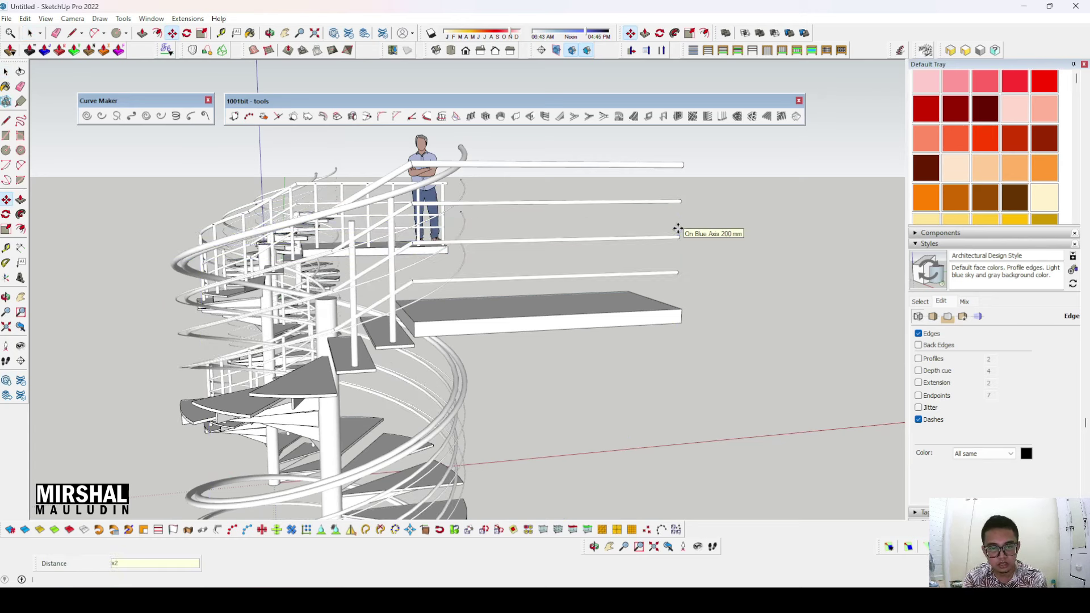
pyautogui.scroll(-5, 678, 228)
pyautogui.moveTo(678, 229)
pyautogui.mouseDown(button='middle')
pyautogui.moveTo(707, 320)
pyautogui.moveTo(649, 292)
pyautogui.moveTo(646, 245)
pyautogui.mouseUp(button='middle')
pyautogui.click(645, 241)
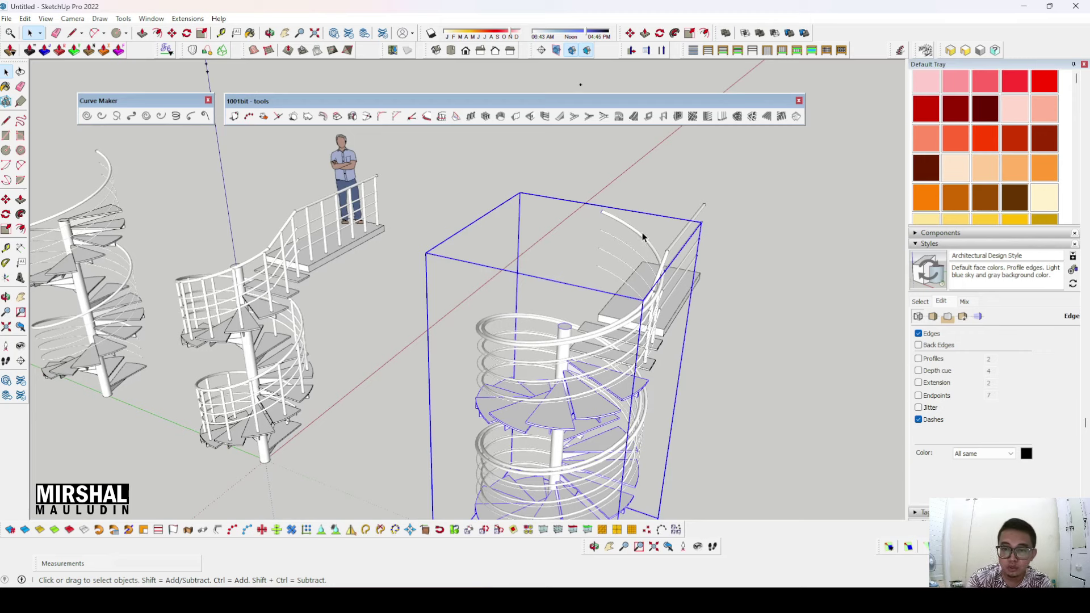
# - Enter the right staircase's group and its nested group, then close in on the stairs
pyautogui.doubleClick(639, 235)
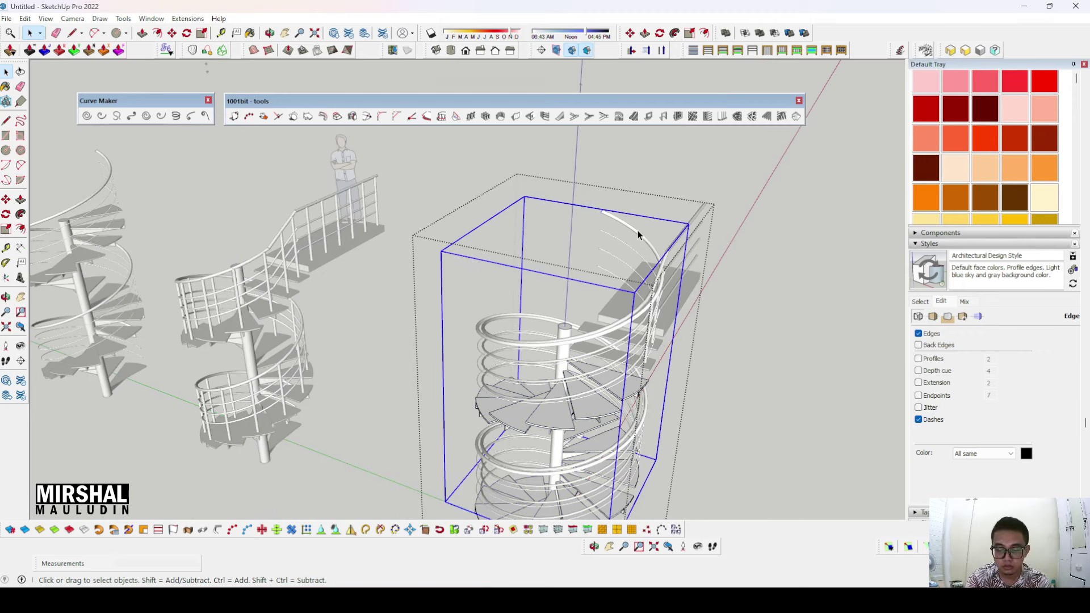
pyautogui.doubleClick(639, 235)
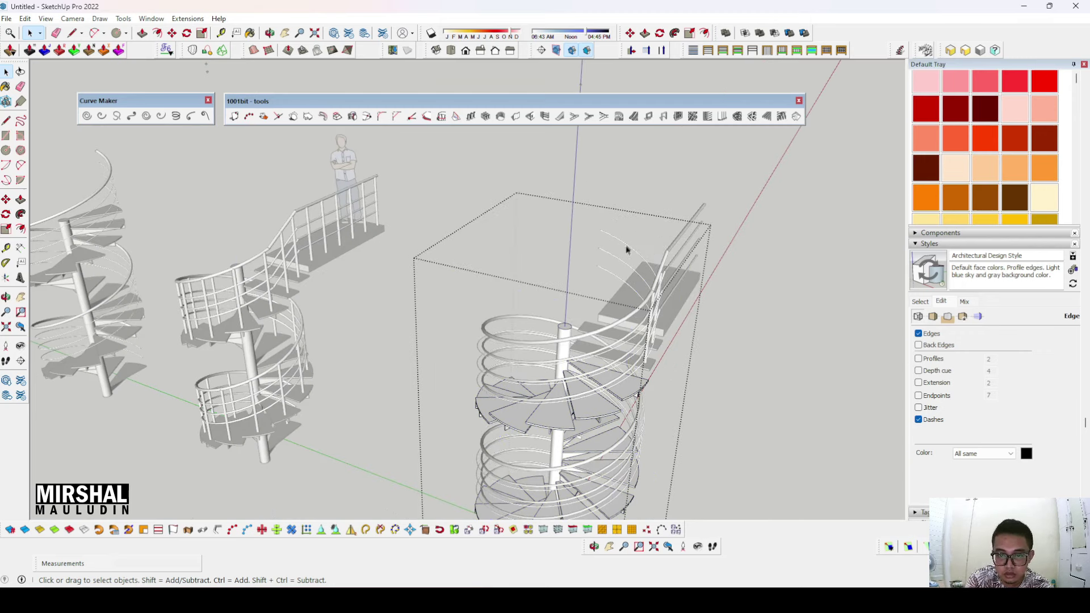
pyautogui.click(622, 248)
pyautogui.moveTo(747, 297)
pyautogui.mouseDown(button='middle')
pyautogui.moveTo(582, 216)
pyautogui.moveTo(539, 78)
pyautogui.moveTo(774, 473)
pyautogui.mouseUp(button='middle')
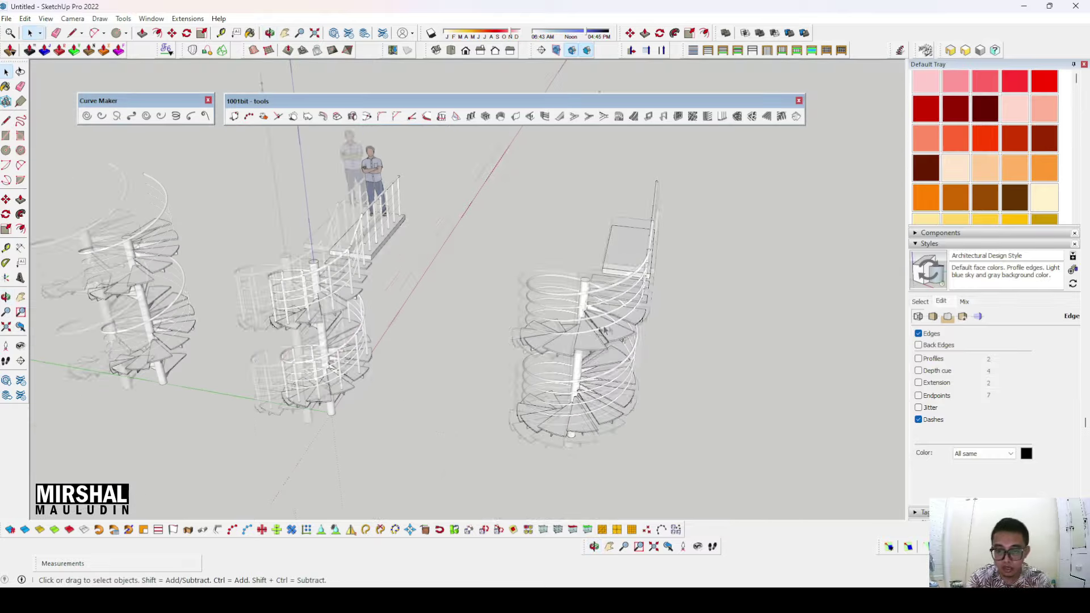
pyautogui.moveTo(774, 473); pyautogui.dragTo(531, 236, button='middle')
pyautogui.scroll(5, 423, 381)
pyautogui.scroll(-3, 423, 380)
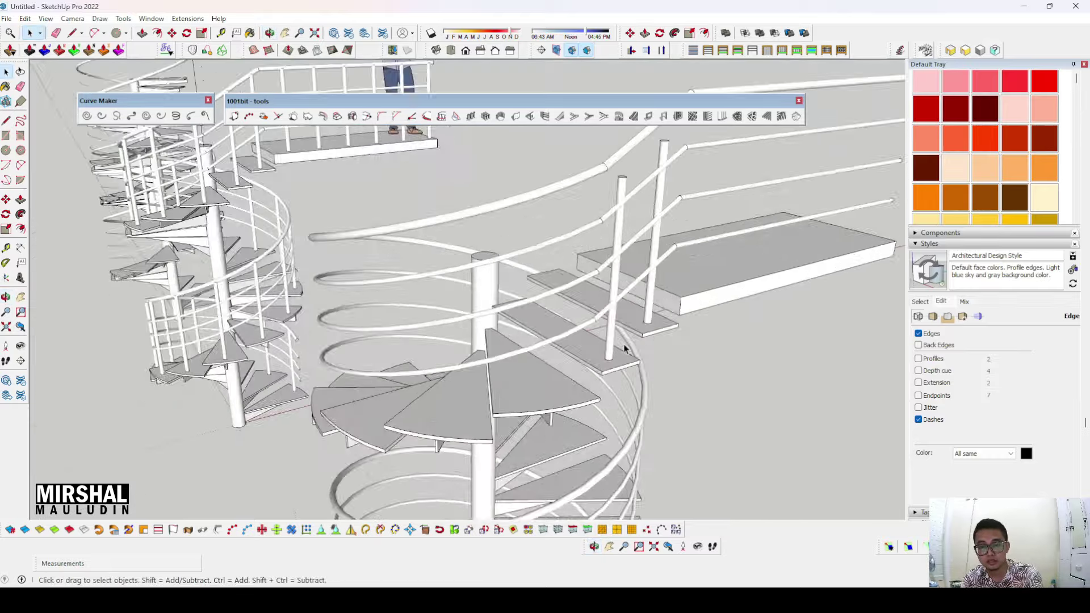
pyautogui.scroll(-3, 534, 400)
pyautogui.scroll(-3, 533, 401)
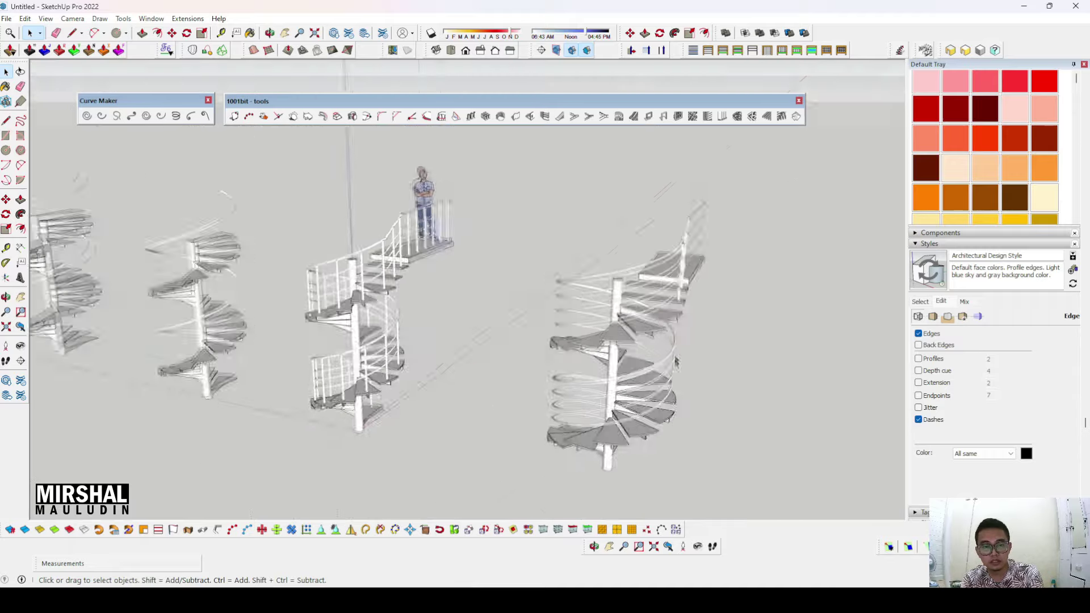
pyautogui.scroll(3, 448, 364)
pyautogui.scroll(3, 449, 364)
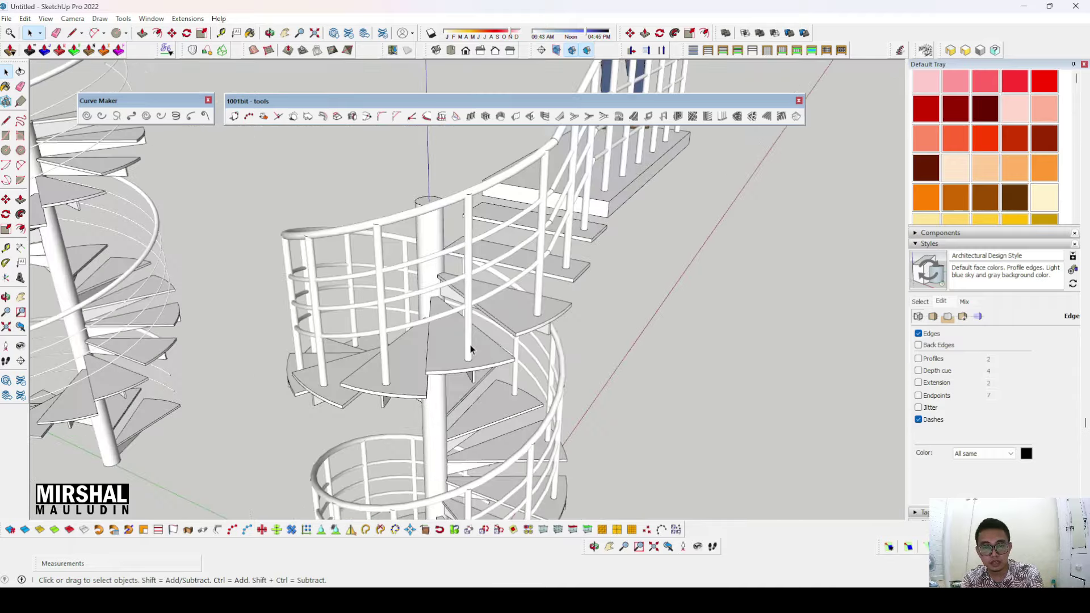
# - Select the right spiral stair's component and its treads
pyautogui.click(470, 346)
pyautogui.scroll(-2, 470, 346)
pyautogui.scroll(-5, 552, 384)
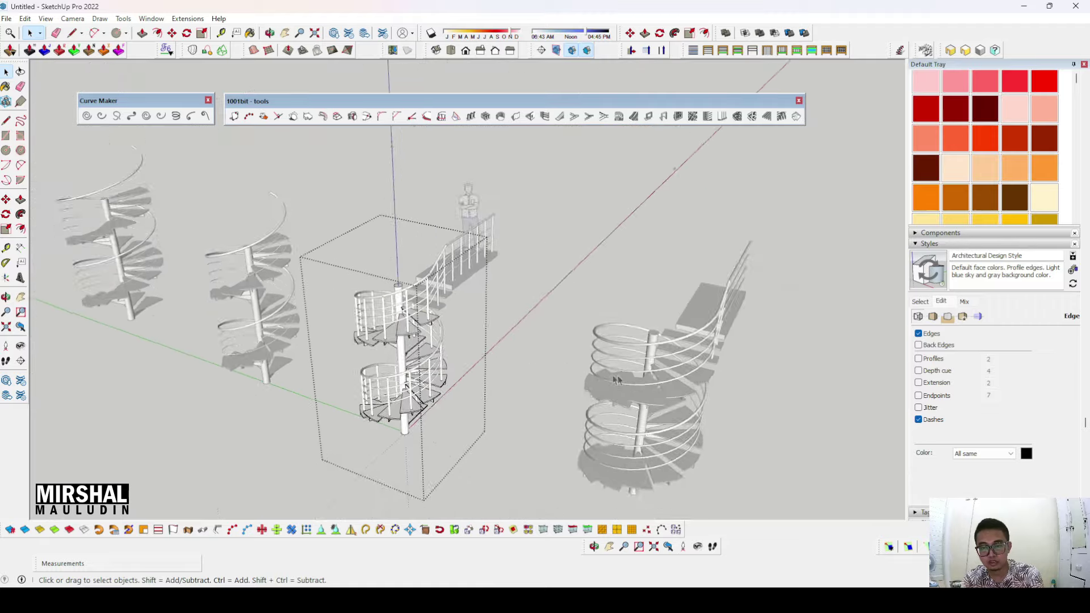
pyautogui.scroll(3, 617, 380)
pyautogui.scroll(3, 618, 381)
pyautogui.click(647, 392)
pyautogui.moveTo(647, 391); pyautogui.dragTo(660, 402, button='middle')
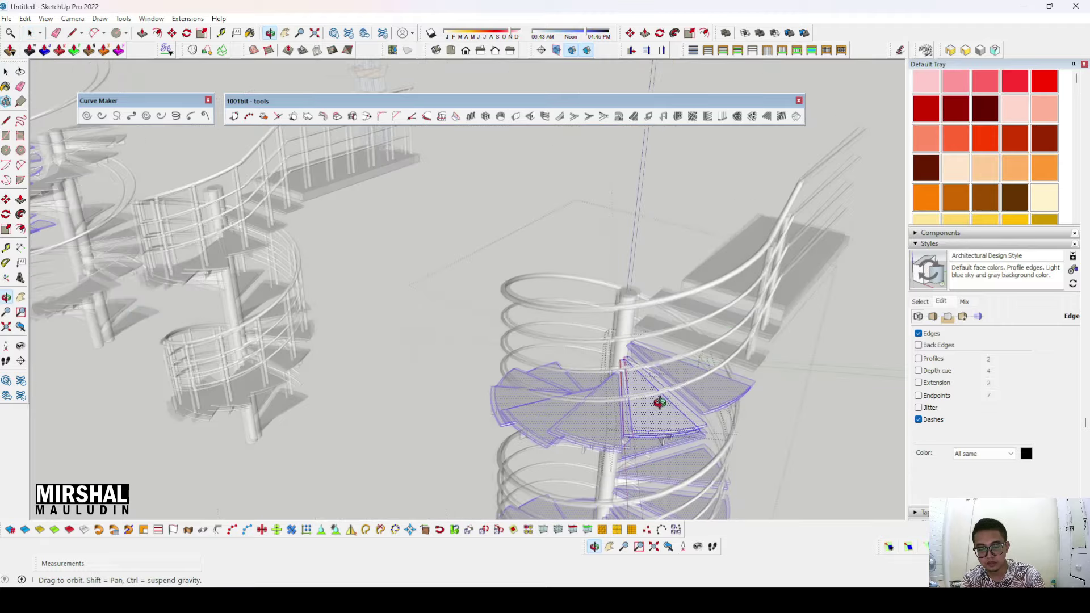
# - Start a line on the tread's outer edge, cancel it, and select the tread faces
pyautogui.press('l')
pyautogui.scroll(3, 660, 402)
pyautogui.scroll(3, 653, 432)
pyautogui.click(652, 445)
pyautogui.scroll(2, 629, 369)
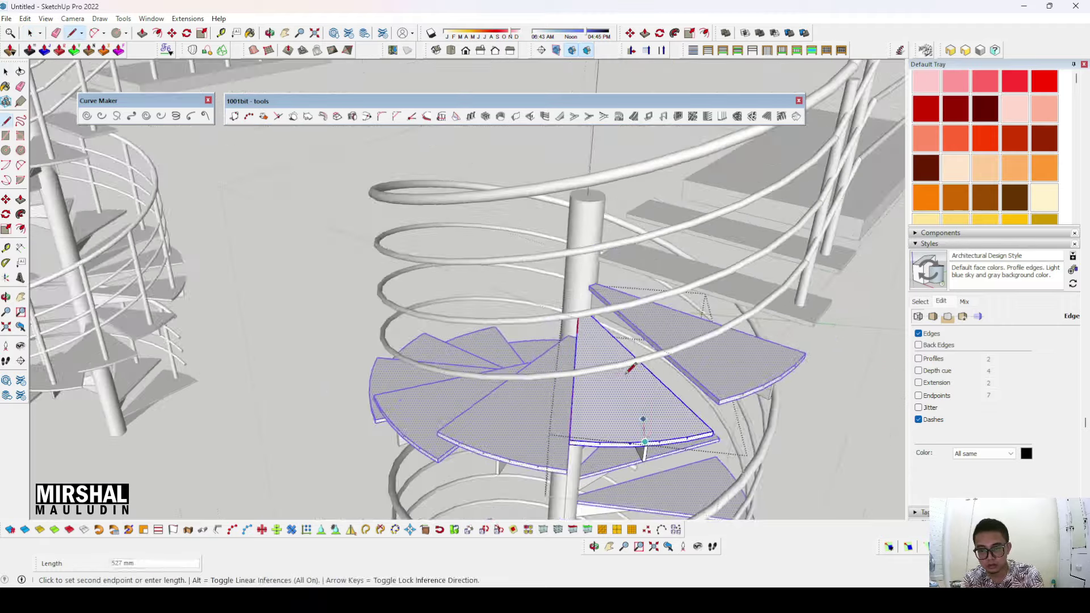
pyautogui.scroll(2, 602, 329)
pyautogui.scroll(2, 596, 318)
pyautogui.scroll(2, 595, 308)
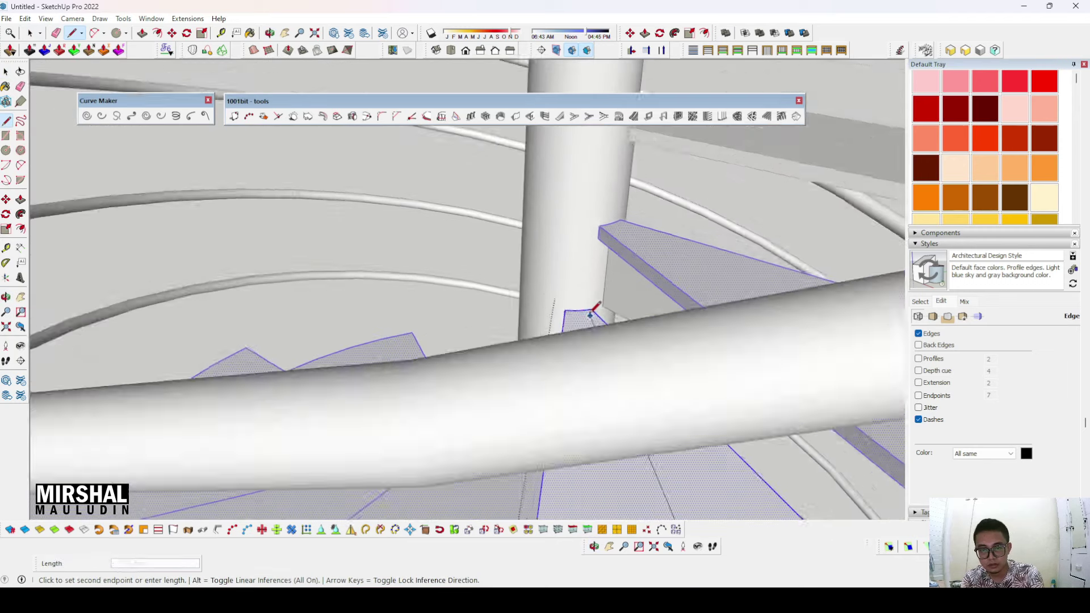
pyautogui.scroll(2, 590, 313)
pyautogui.scroll(2, 582, 309)
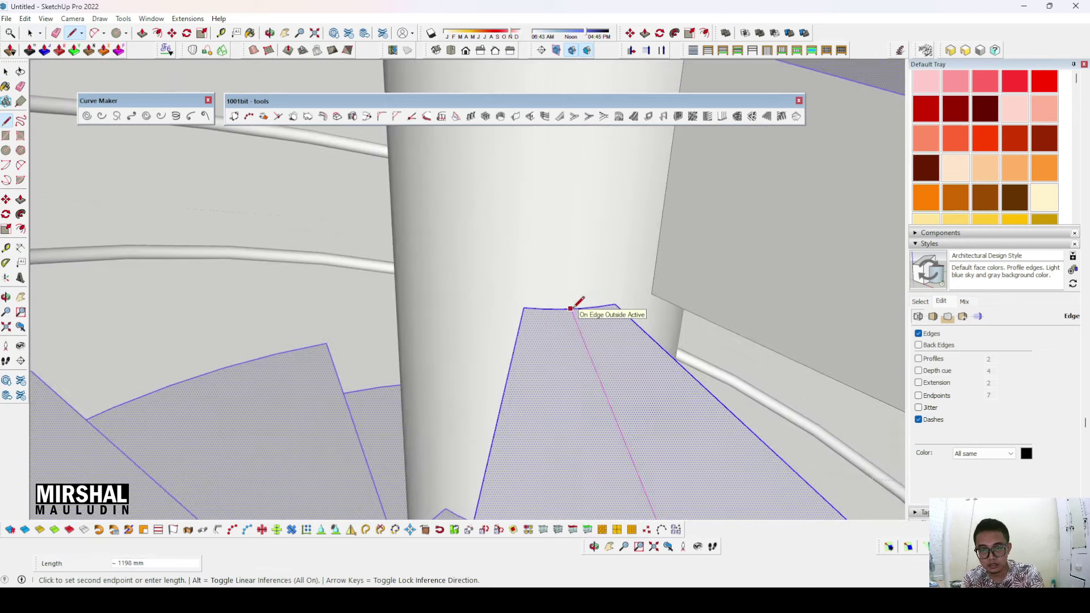
pyautogui.press('Escape')
pyautogui.scroll(-6, 562, 238)
pyautogui.press('space')
pyautogui.click(591, 364)
pyautogui.scroll(2, 592, 363)
# - Draw a helper line from the tread's outer edge midpoint to its inner apex
pyautogui.press('l')
pyautogui.click(619, 397)
pyautogui.moveTo(622, 398)
pyautogui.mouseDown(button='middle')
pyautogui.moveTo(591, 372)
pyautogui.moveTo(608, 454)
pyautogui.mouseUp(button='middle')
pyautogui.scroll(2, 602, 454)
pyautogui.scroll(3, 560, 268)
pyautogui.scroll(2, 548, 244)
pyautogui.scroll(2, 539, 239)
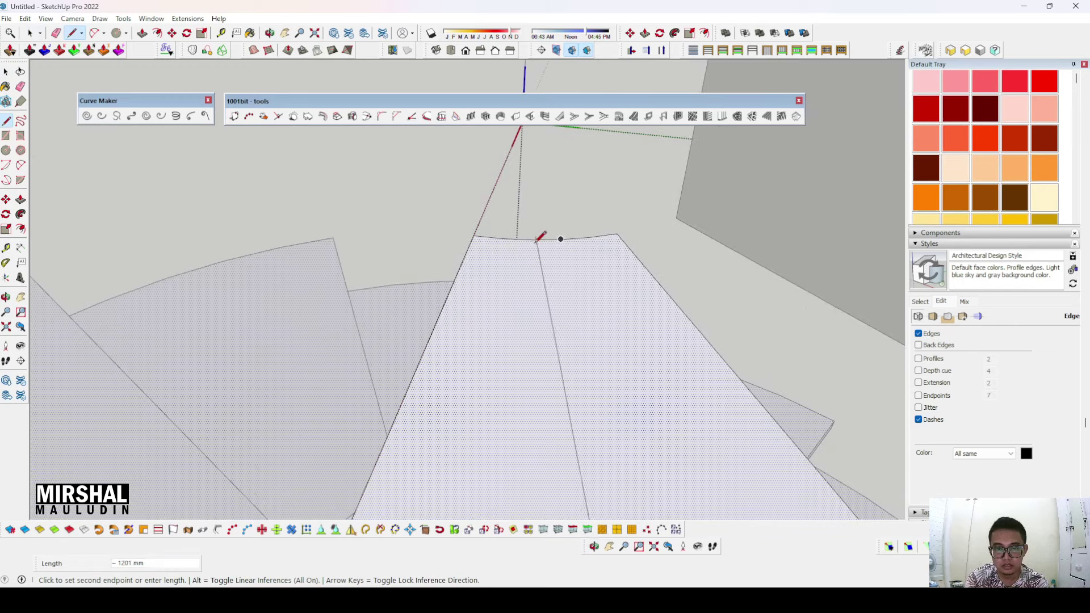
pyautogui.click(546, 239)
pyautogui.press('space')
pyautogui.scroll(-2, 573, 238)
pyautogui.scroll(-3, 573, 243)
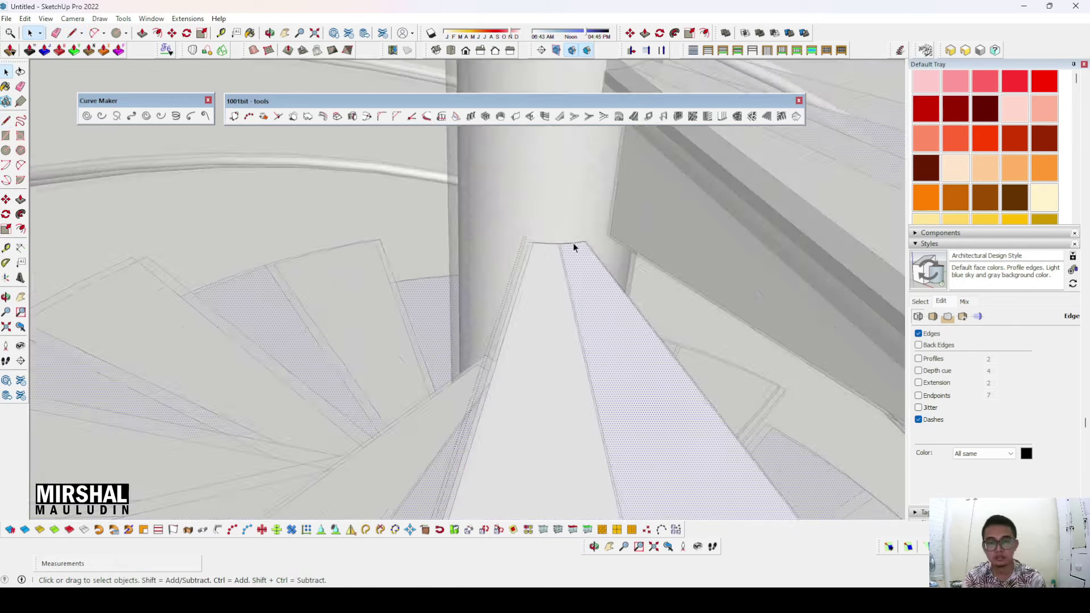
pyautogui.scroll(-3, 573, 236)
pyautogui.scroll(-3, 572, 236)
pyautogui.scroll(1, 616, 363)
pyautogui.scroll(1, 613, 406)
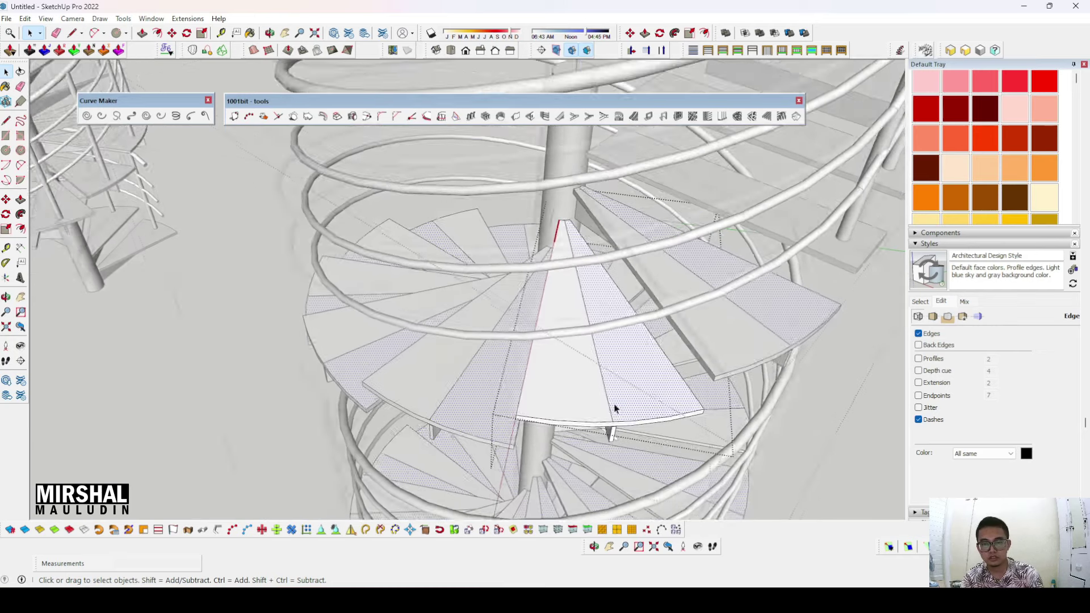
pyautogui.scroll(1, 603, 397)
pyautogui.scroll(1, 607, 400)
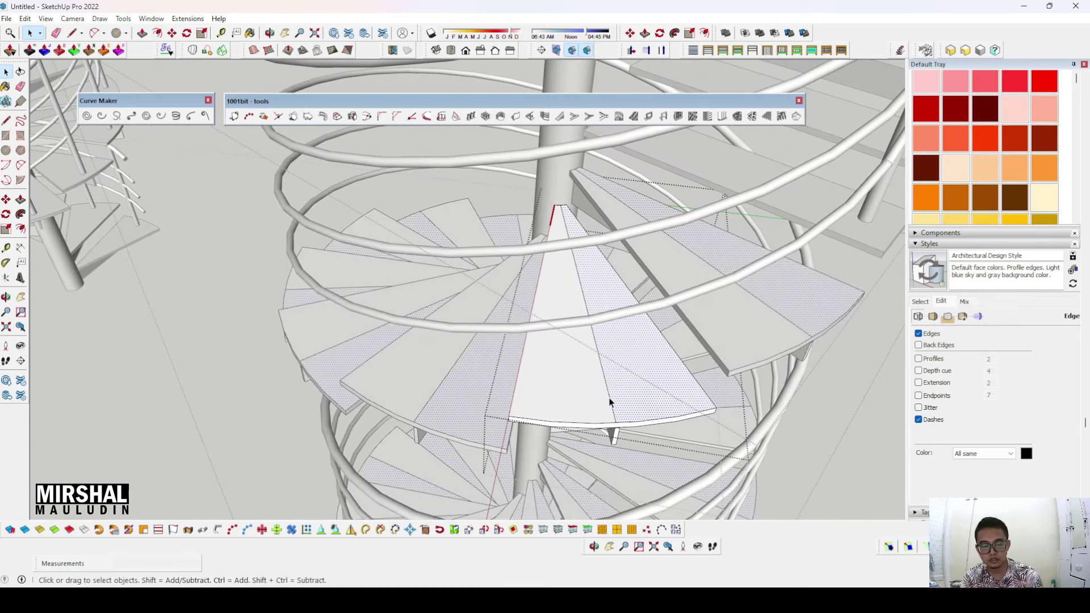
pyautogui.scroll(1, 610, 402)
pyautogui.scroll(1, 611, 399)
# - Draw a 20 mm-radius circle centred on the tread's middle line
pyautogui.press('c')
pyautogui.click(611, 396)
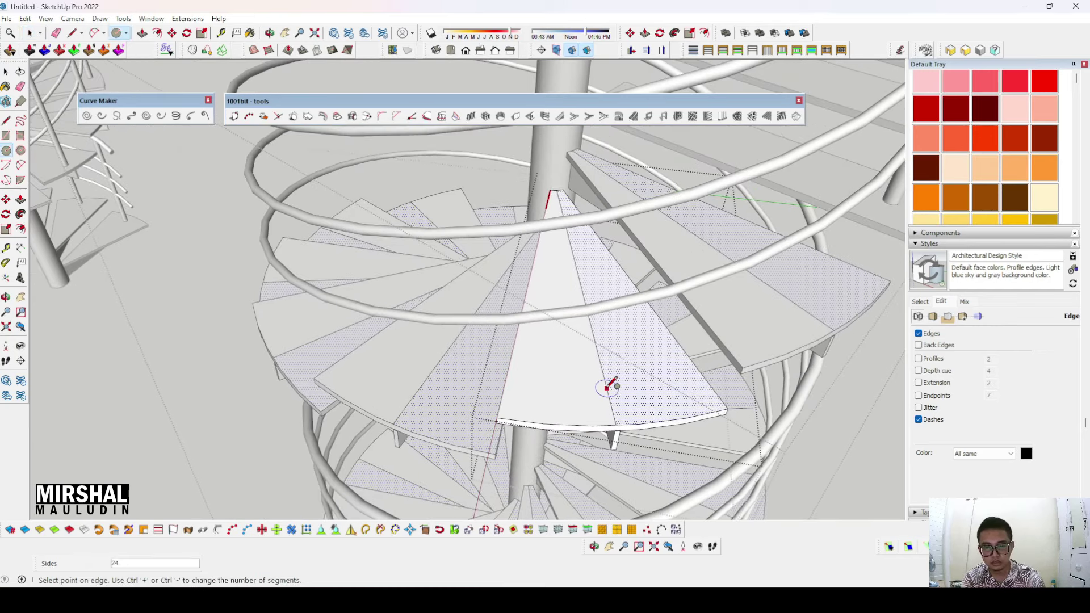
pyautogui.scroll(-2, 611, 397)
pyautogui.scroll(-3, 641, 409)
pyautogui.scroll(2, 393, 211)
pyautogui.scroll(2, 407, 220)
pyautogui.scroll(2, 377, 280)
pyautogui.scroll(2, 379, 280)
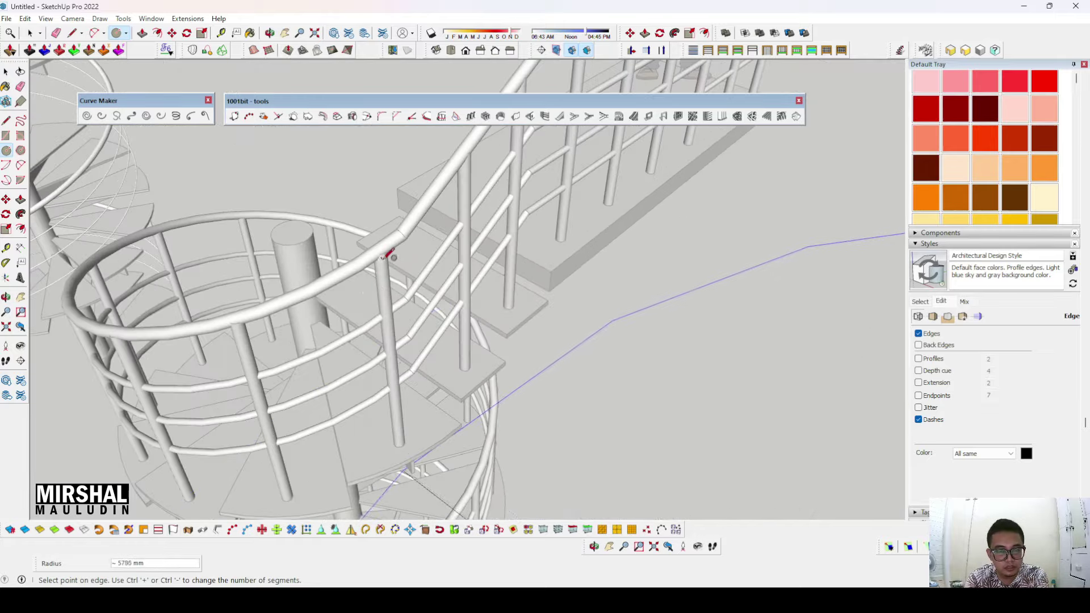
pyautogui.scroll(-2, 381, 267)
pyautogui.scroll(-3, 390, 239)
pyautogui.scroll(-2, 391, 244)
pyautogui.scroll(2, 568, 389)
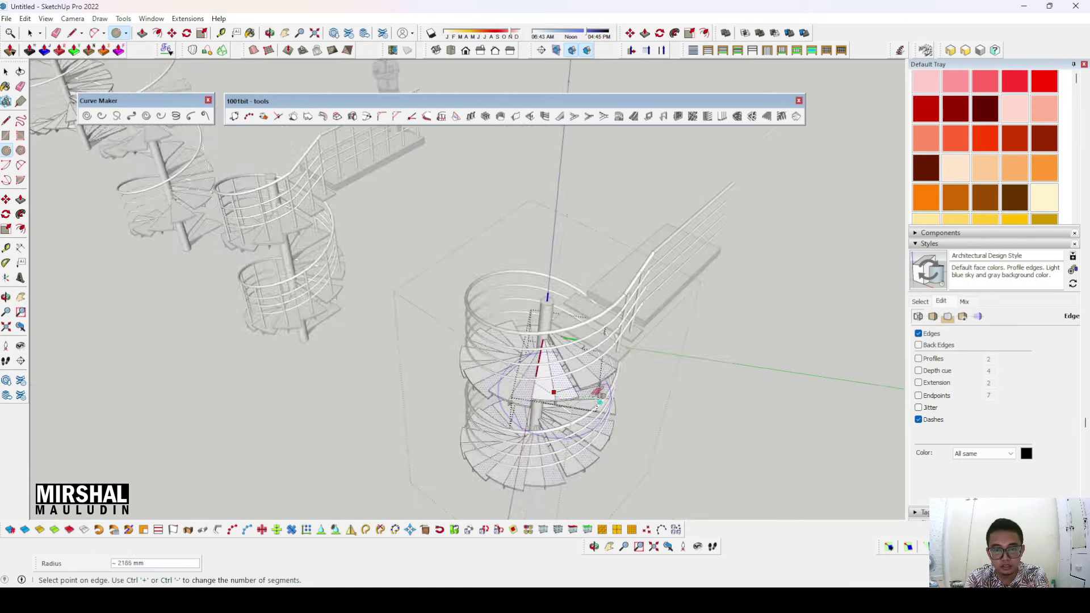
pyautogui.scroll(3, 570, 387)
pyautogui.scroll(3, 576, 385)
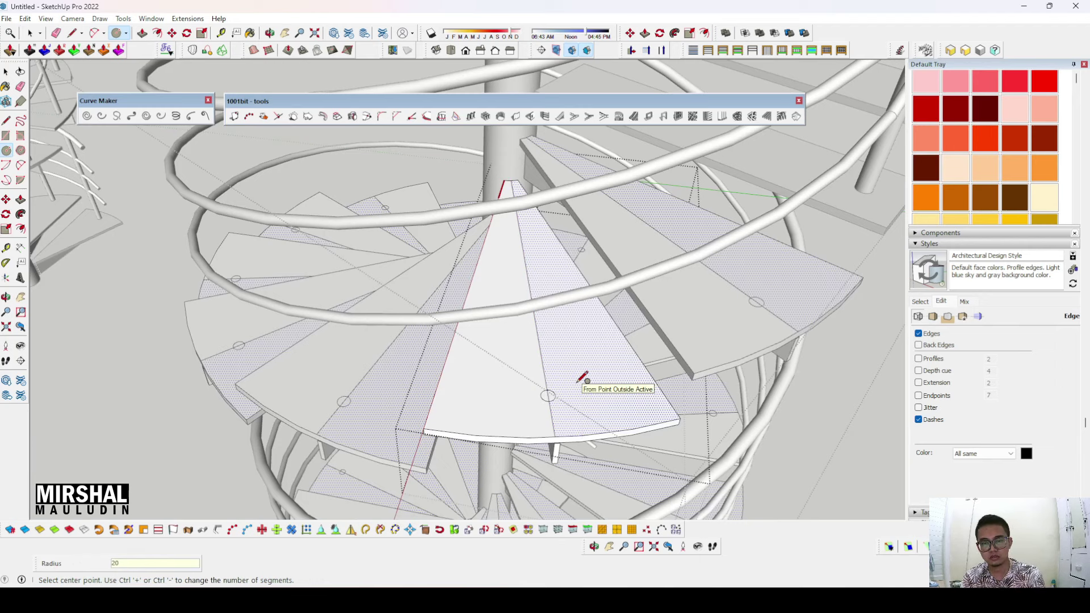
# - Erase the helper line and begin push-pulling the circle up into a post
pyautogui.press('e')
pyautogui.scroll(2, 553, 395)
pyautogui.scroll(3, 548, 398)
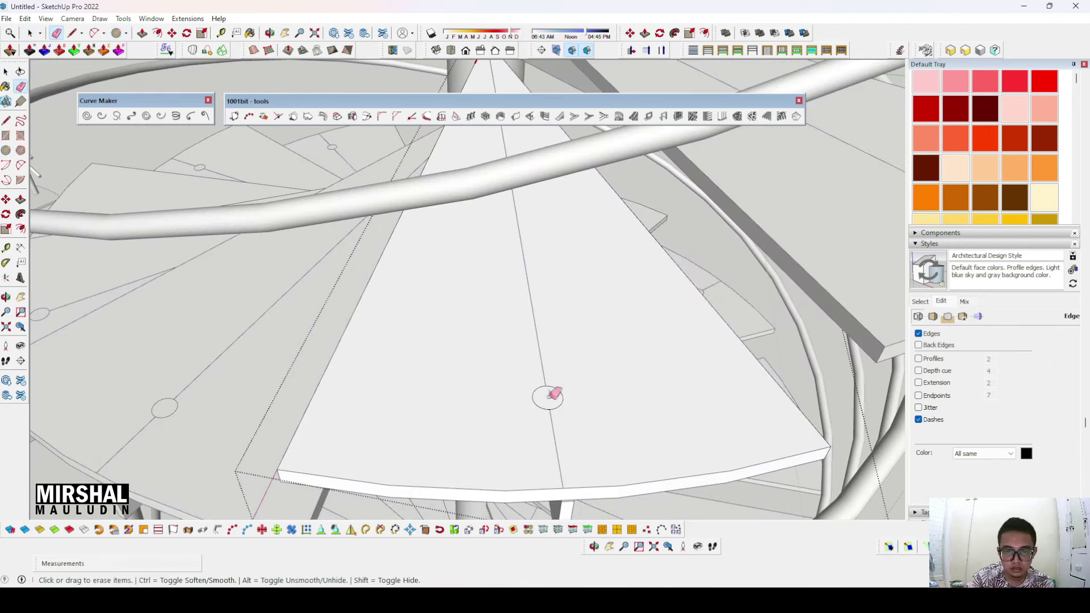
pyautogui.scroll(-3, 551, 402)
pyautogui.press('p')
pyautogui.click(547, 403)
pyautogui.scroll(-3, 547, 409)
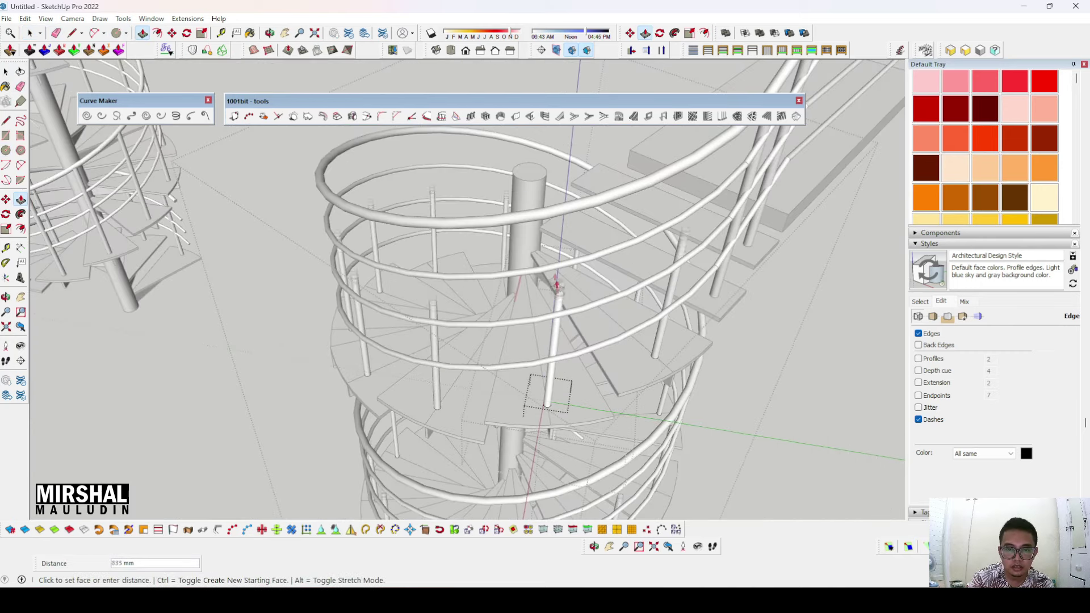
# - Set the baluster post's height, select it, and hide the surrounding geometry
pyautogui.click(573, 216)
pyautogui.press('space')
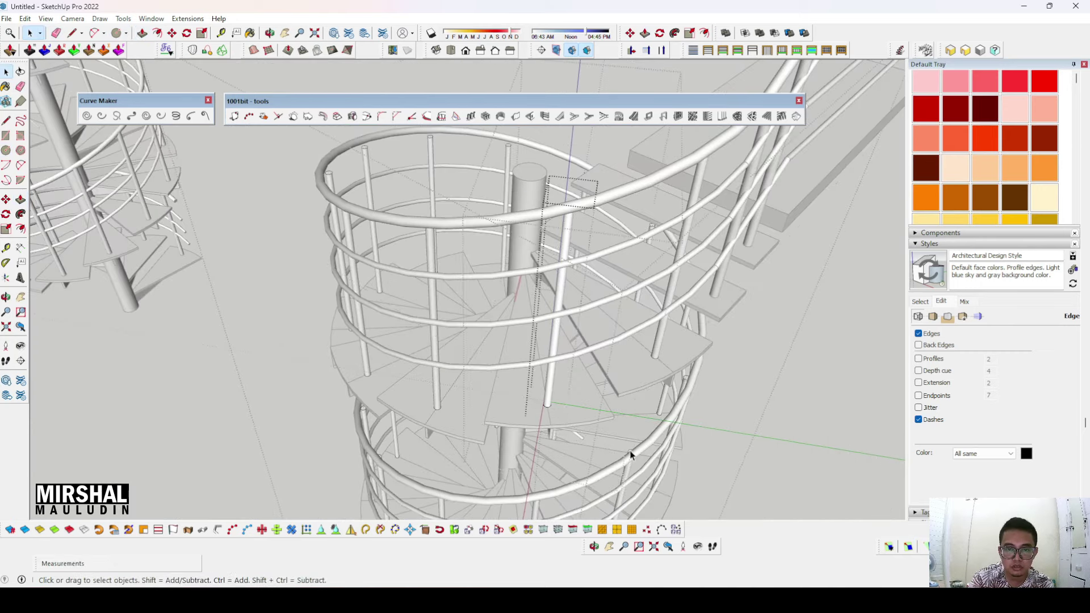
pyautogui.moveTo(574, 216); pyautogui.dragTo(595, 346, button='middle')
pyautogui.click(579, 327)
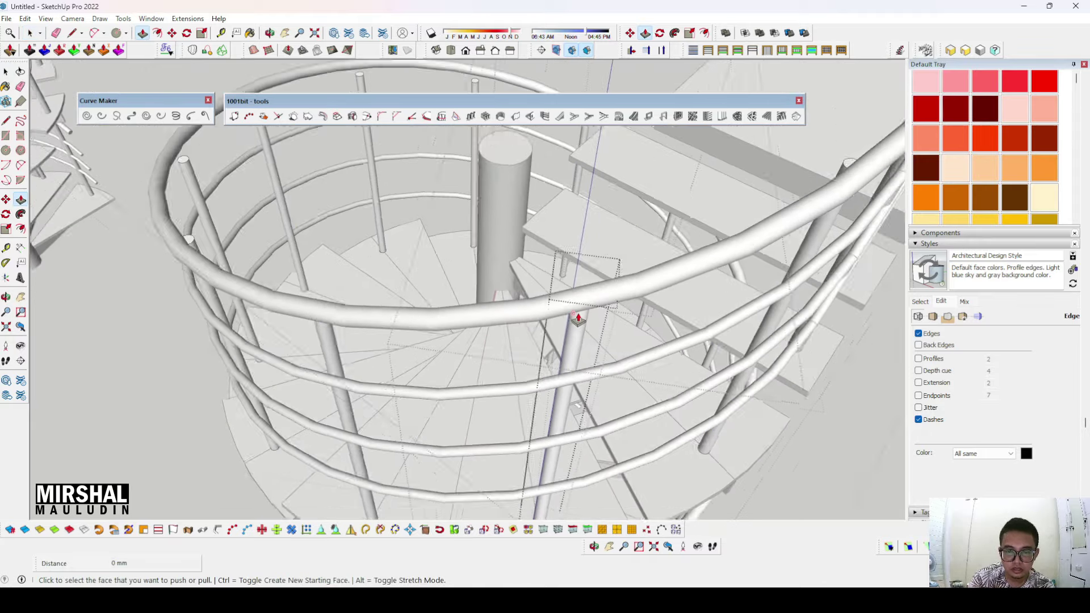
pyautogui.scroll(3, 578, 320)
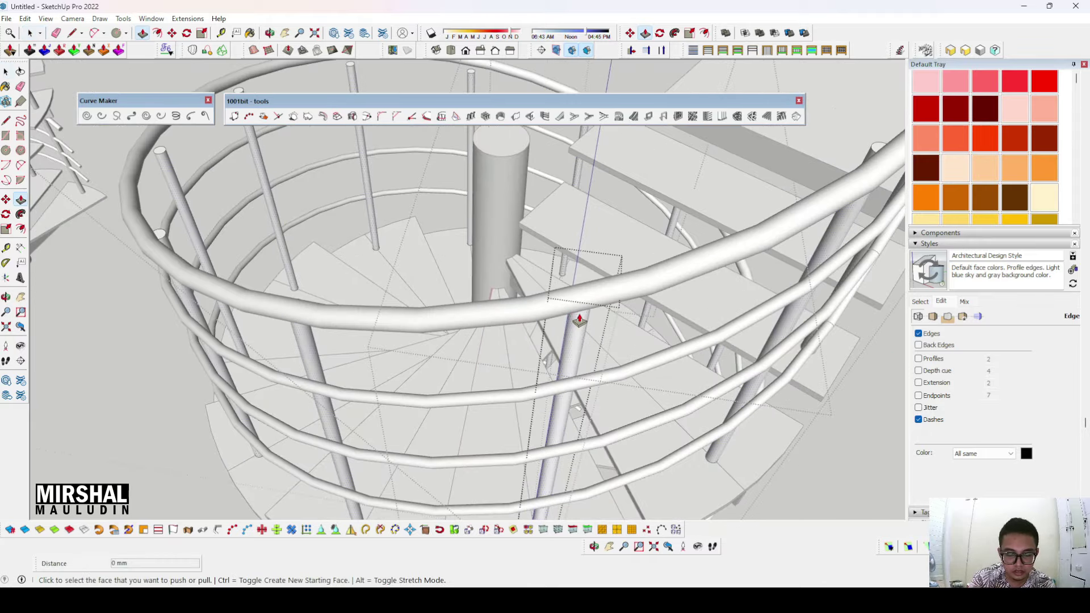
pyautogui.press('h')
pyautogui.press('h')
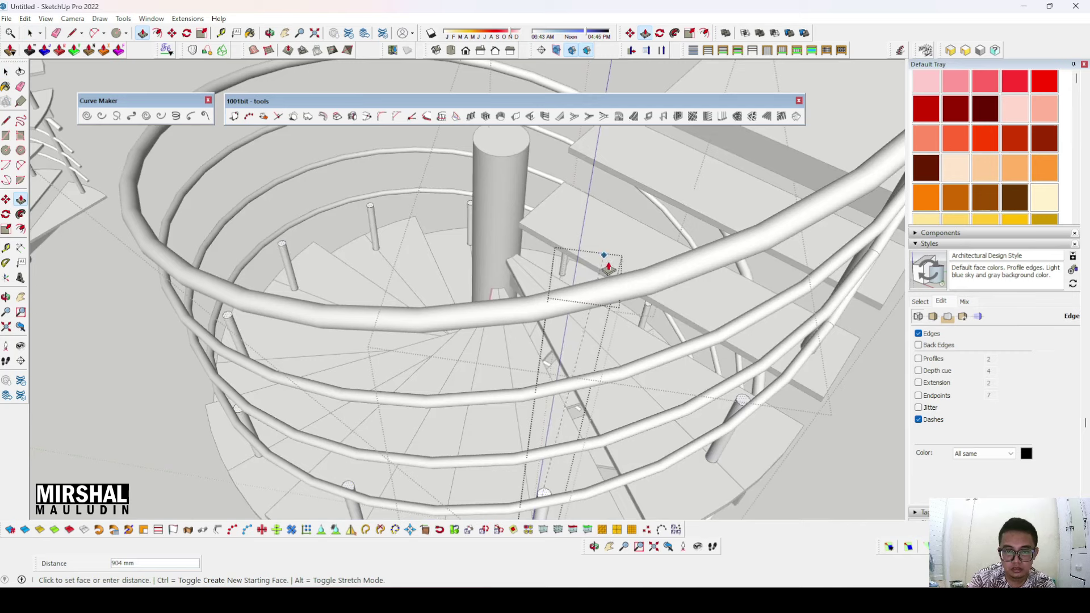
pyautogui.press('space')
pyautogui.moveTo(604, 261)
pyautogui.mouseDown(button='middle')
pyautogui.moveTo(616, 324)
pyautogui.moveTo(592, 426)
pyautogui.moveTo(564, 414)
pyautogui.mouseUp(button='middle')
# - Make the selected tread posts into one component
pyautogui.click(564, 410)
pyautogui.rightClick(567, 145)
pyautogui.click(653, 234)
pyautogui.press('Return')
# - Move the post component down onto the treads
pyautogui.moveTo(655, 237)
pyautogui.mouseDown(button='middle')
pyautogui.moveTo(584, 365)
pyautogui.moveTo(575, 446)
pyautogui.mouseUp(button='middle')
pyautogui.press('m')
pyautogui.click(569, 449)
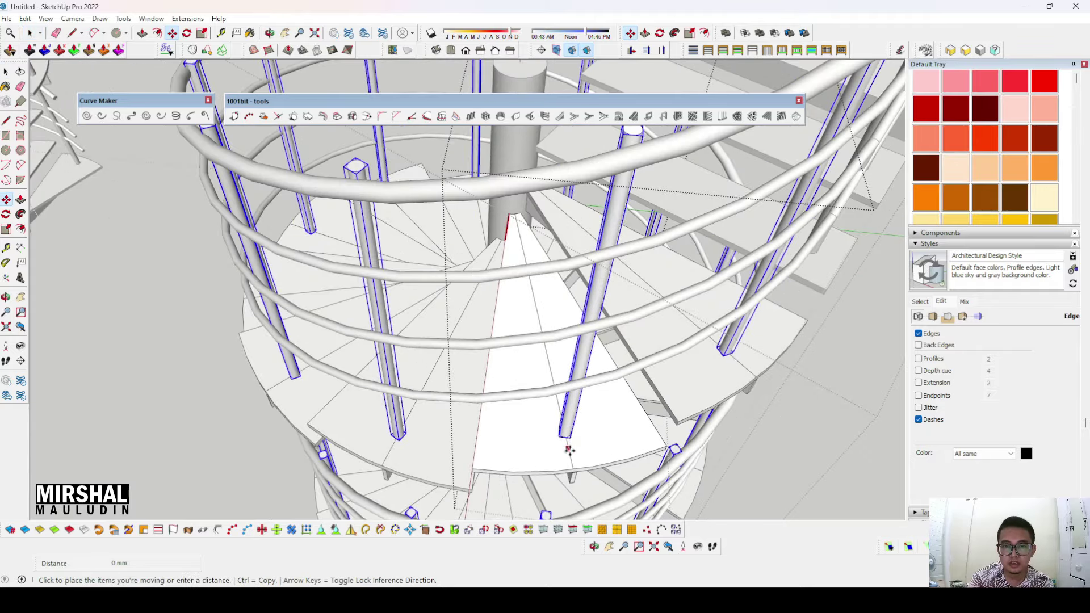
pyautogui.click(570, 456)
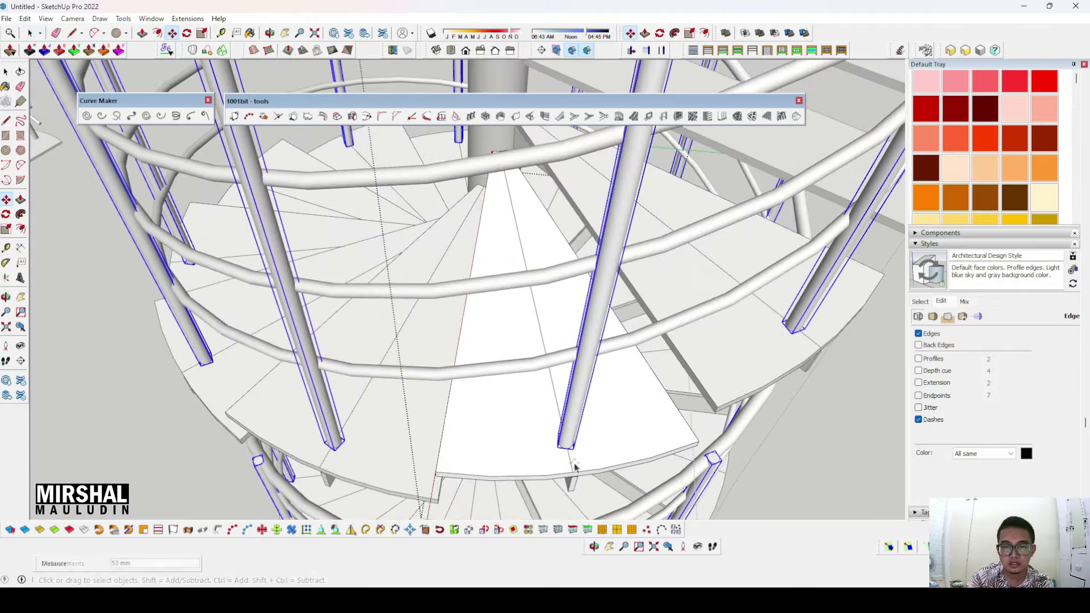
pyautogui.press('space')
pyautogui.moveTo(574, 458); pyautogui.dragTo(572, 481, button='middle')
pyautogui.scroll(5, 572, 482)
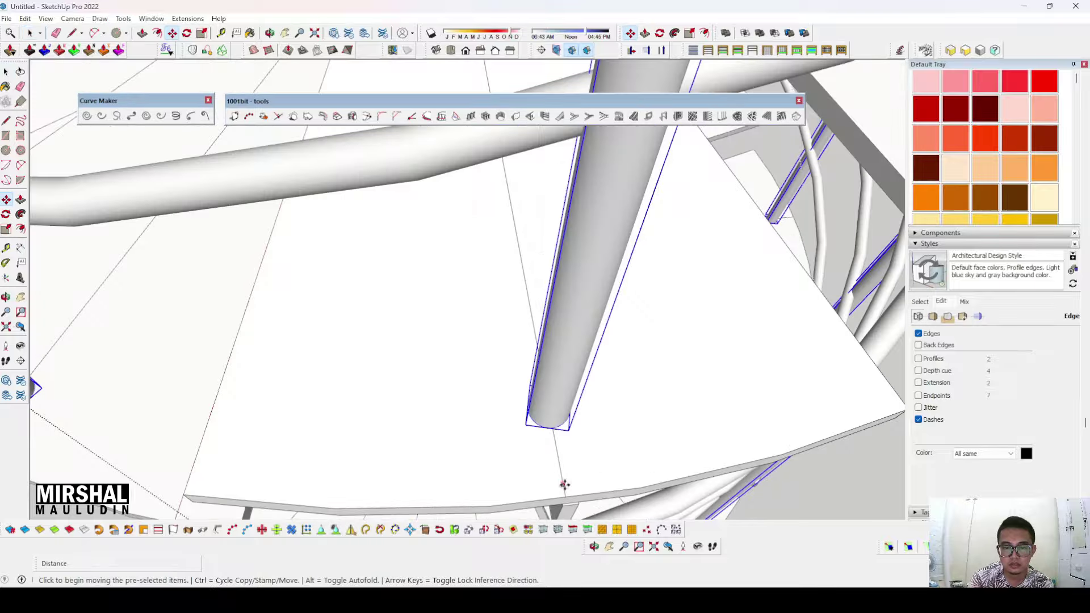
pyautogui.scroll(-6, 564, 477)
pyautogui.scroll(3, 559, 465)
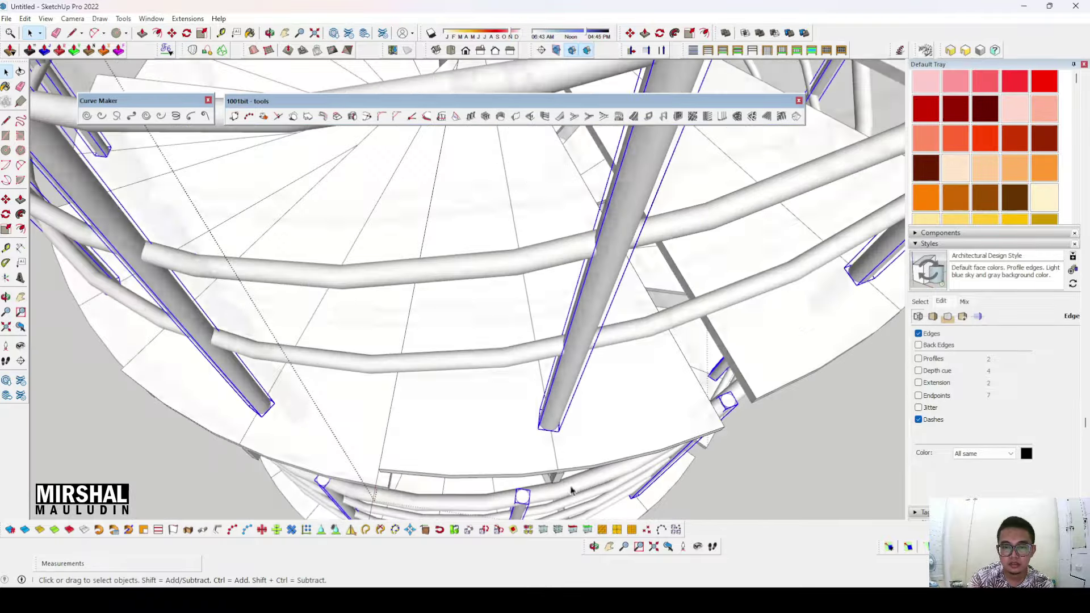
pyautogui.scroll(3, 556, 456)
# - Start push-pulling a post's top face up to meet the handrail
pyautogui.press('m')
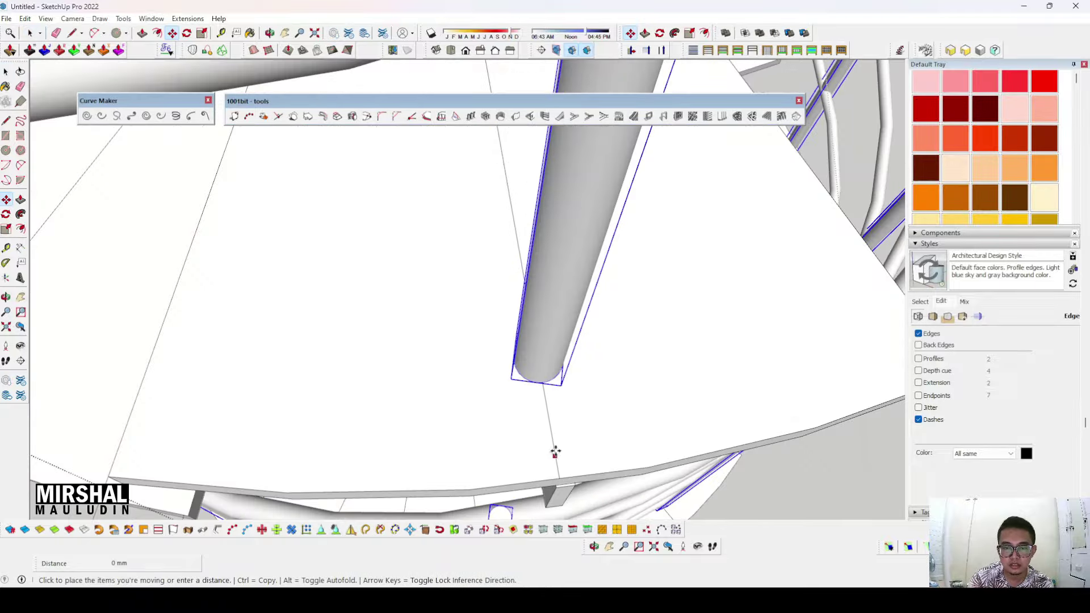
pyautogui.scroll(-5, 556, 451)
pyautogui.press('p')
pyautogui.click(619, 239)
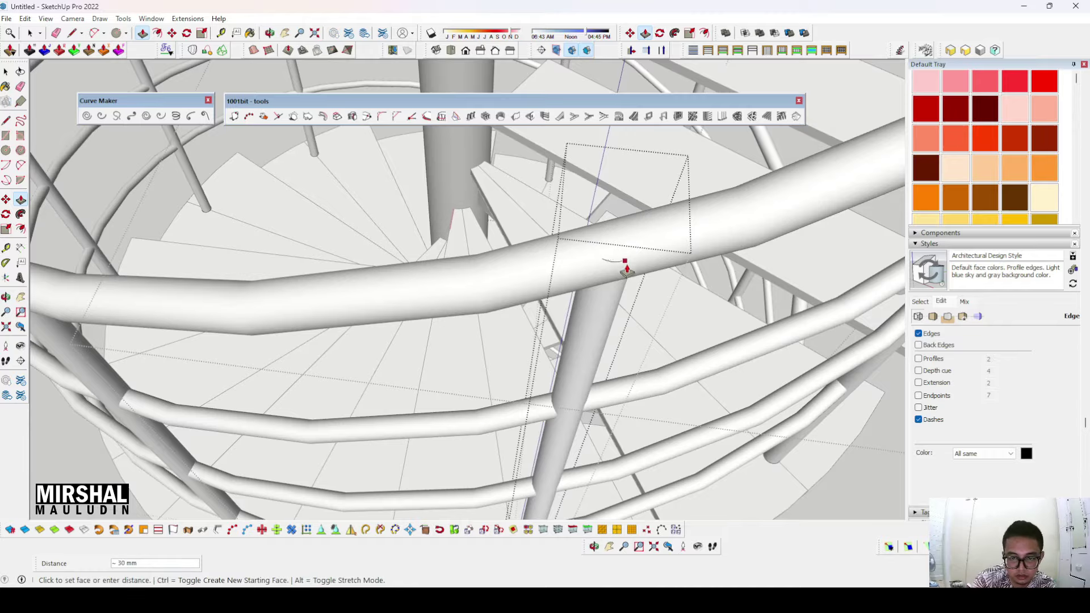
# - Orbit and zoom around the staircases to bring the top treads beside the landing into view
pyautogui.scroll(-5, 625, 272)
pyautogui.moveTo(625, 272)
pyautogui.mouseDown(button='middle')
pyautogui.moveTo(629, 238)
pyautogui.moveTo(672, 369)
pyautogui.moveTo(698, 212)
pyautogui.moveTo(784, 261)
pyautogui.moveTo(675, 334)
pyautogui.mouseUp(button='middle')
pyautogui.scroll(2, 675, 334)
pyautogui.scroll(3, 650, 299)
pyautogui.scroll(4, 683, 276)
pyautogui.scroll(2, 663, 289)
pyautogui.scroll(2, 658, 287)
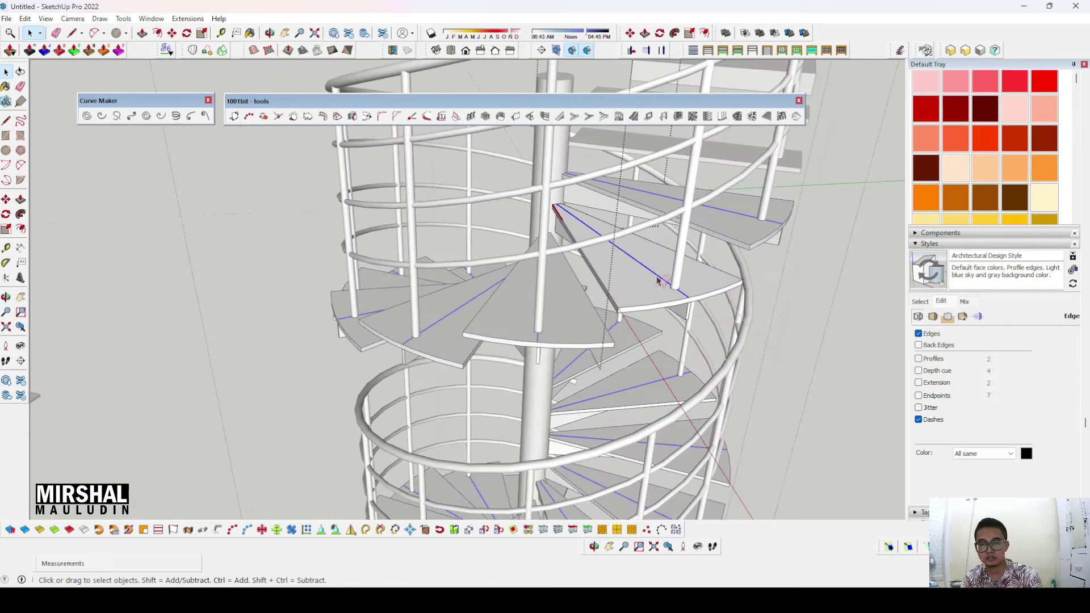
pyautogui.press('space')
pyautogui.scroll(-5, 709, 306)
pyautogui.scroll(-3, 764, 329)
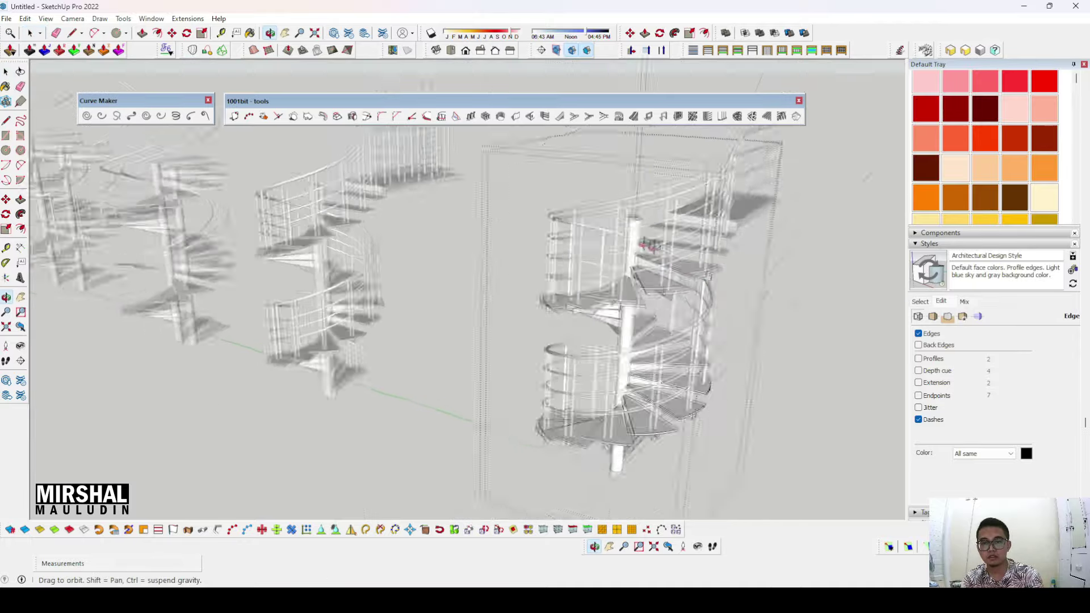
pyautogui.moveTo(681, 228); pyautogui.dragTo(772, 349, button='middle')
pyautogui.scroll(3, 710, 296)
pyautogui.scroll(3, 670, 255)
pyautogui.scroll(2, 660, 244)
pyautogui.scroll(-3, 660, 249)
pyautogui.moveTo(642, 281); pyautogui.dragTo(619, 290, button='middle')
pyautogui.scroll(2, 612, 293)
pyautogui.scroll(3, 615, 318)
pyautogui.scroll(3, 619, 352)
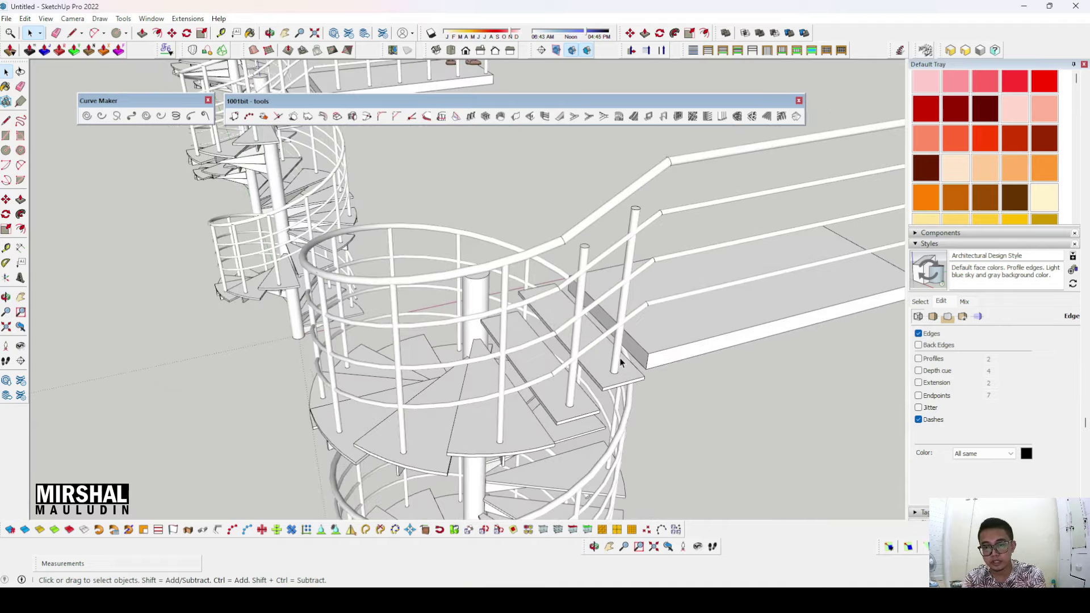
# - Enter the railing group for editing and pick out its balusters
pyautogui.doubleClick(620, 362)
pyautogui.click(703, 420)
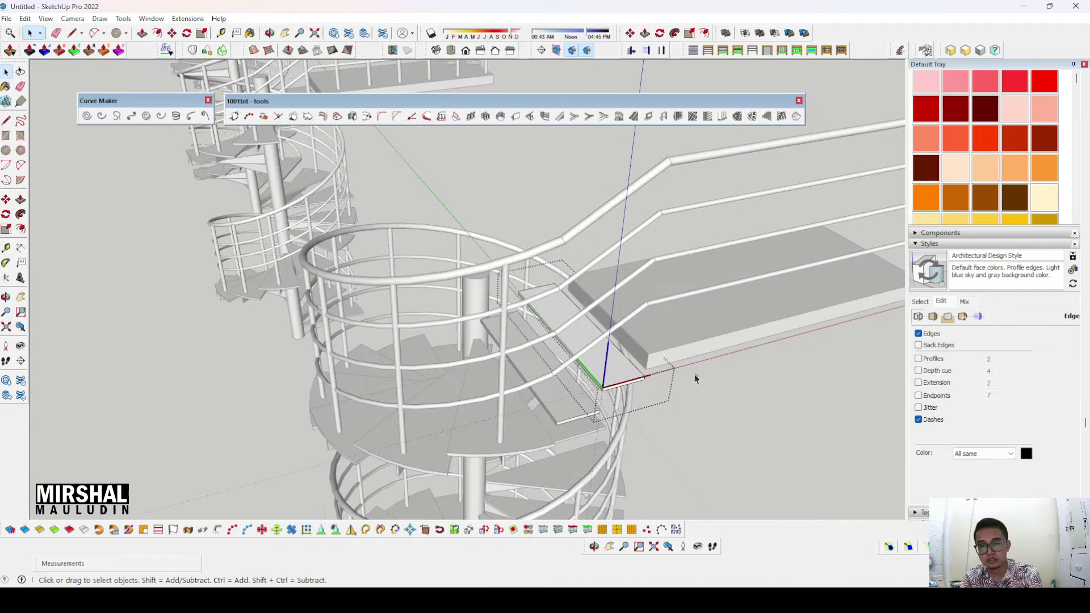
pyautogui.scroll(-2, 710, 391)
pyautogui.scroll(-4, 704, 391)
pyautogui.scroll(4, 636, 401)
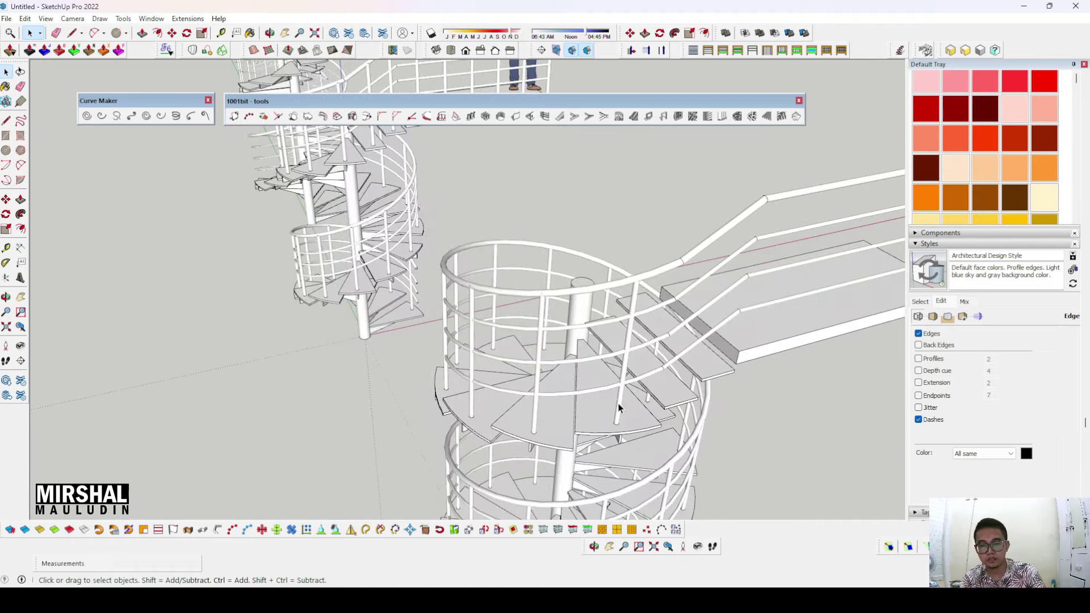
pyautogui.click(619, 408)
pyautogui.doubleClick(622, 410)
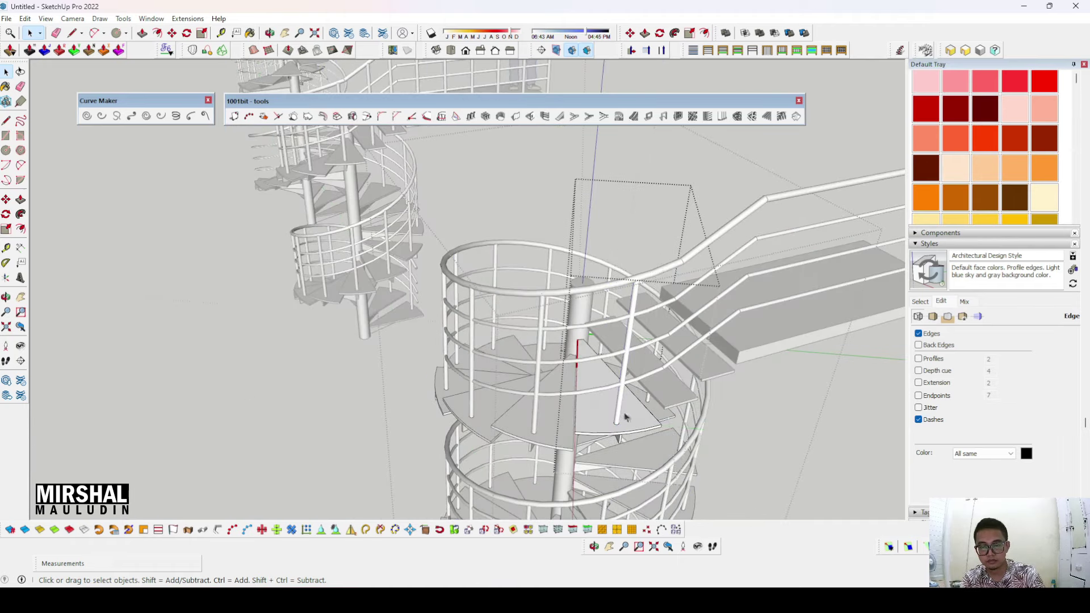
pyautogui.click(618, 415)
pyautogui.scroll(-2, 620, 413)
pyautogui.scroll(2, 663, 397)
pyautogui.click(663, 397)
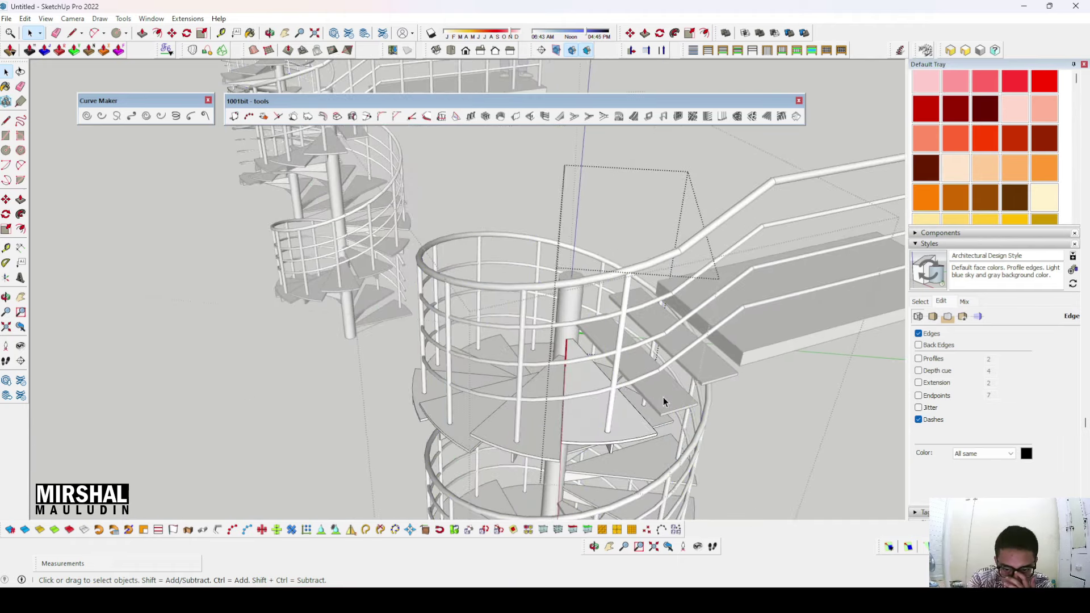
# - Inside the tread group, move the two top-tread balusters 20 mm along the handrail
pyautogui.moveTo(697, 411); pyautogui.dragTo(667, 400, button='middle')
pyautogui.doubleClick(661, 394)
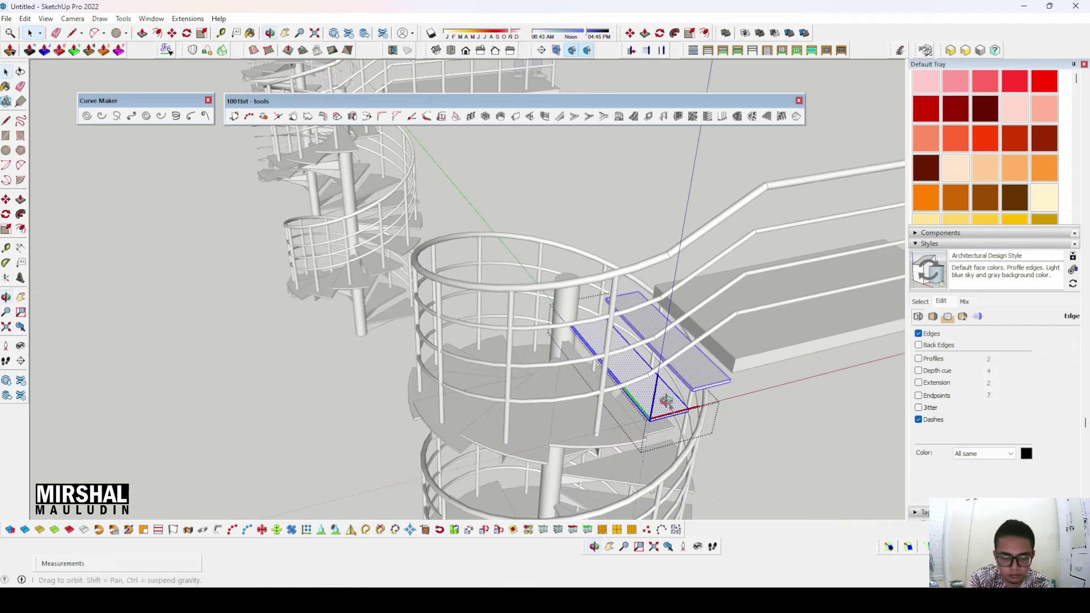
pyautogui.scroll(2, 666, 398)
pyautogui.click(648, 401)
pyautogui.press('m')
pyautogui.scroll(3, 645, 409)
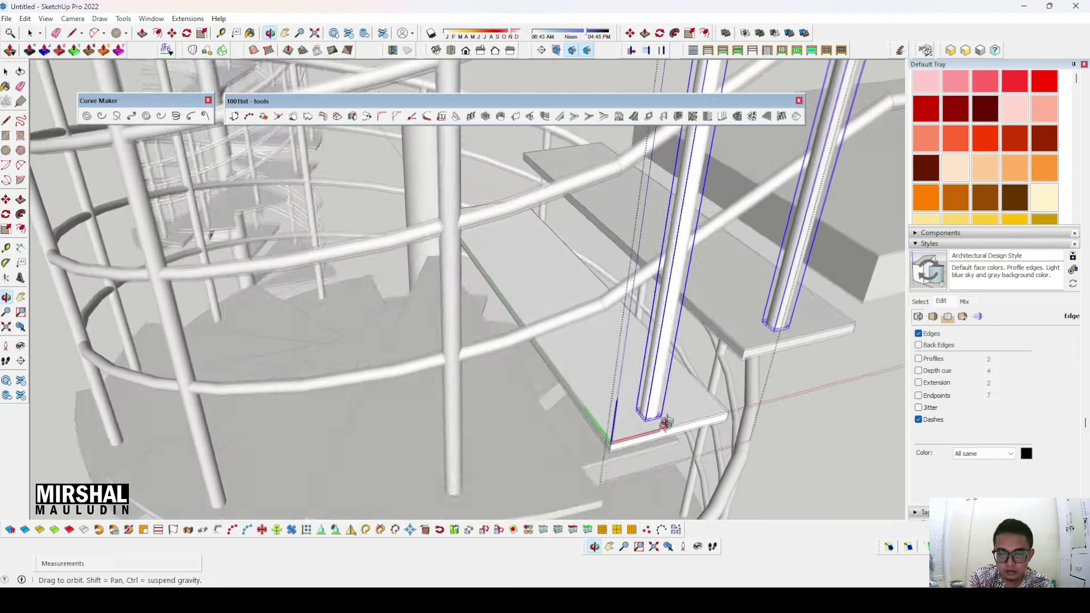
pyautogui.scroll(2, 636, 428)
pyautogui.click(644, 437)
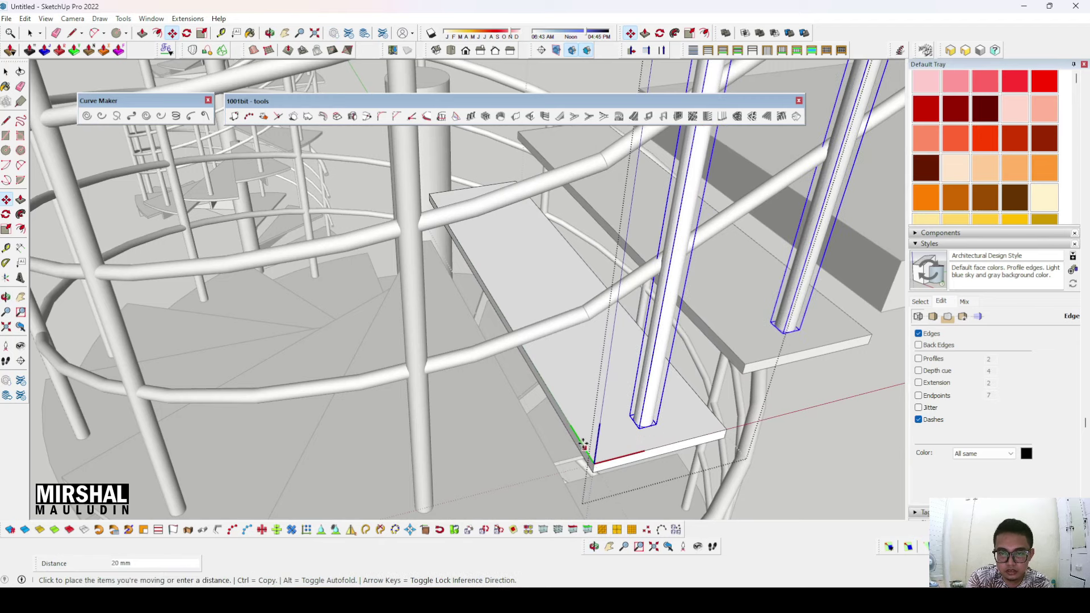
pyautogui.scroll(-2, 579, 441)
pyautogui.press('space')
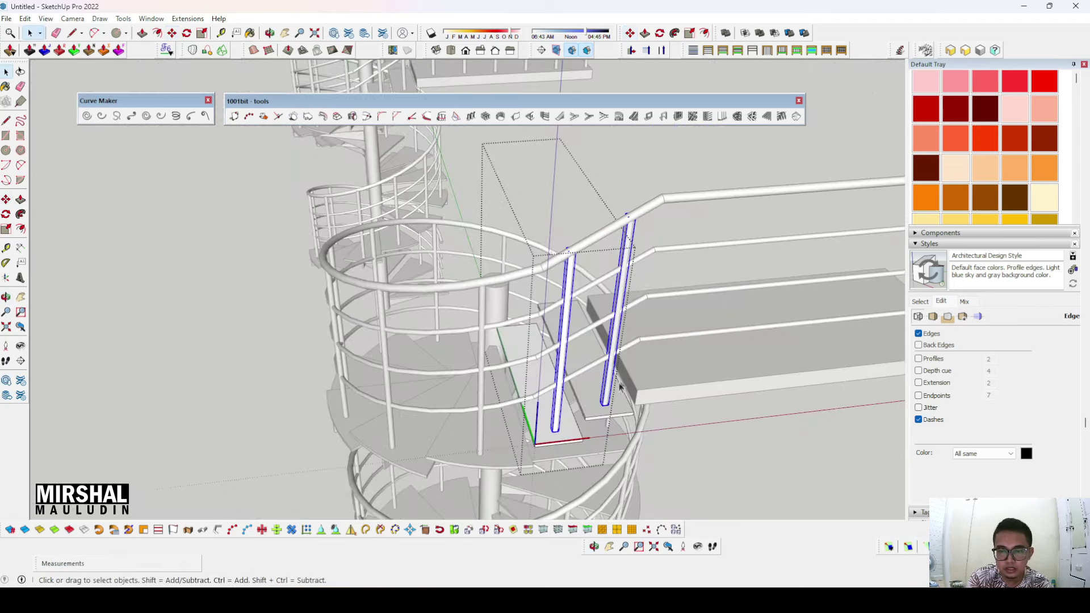
pyautogui.scroll(2, 606, 406)
pyautogui.scroll(-3, 536, 420)
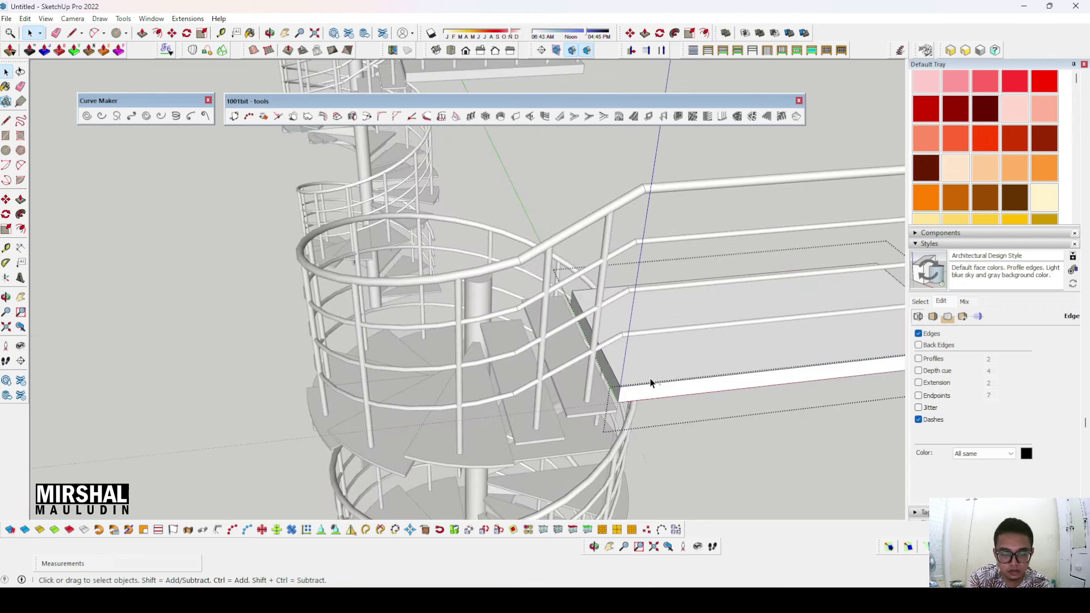
# - Paste a baluster and place it at the landing's near corner
pyautogui.hotkey('ctrl', 'v')
pyautogui.click(654, 381)
pyautogui.scroll(2, 652, 377)
pyautogui.scroll(2, 652, 377)
pyautogui.click(643, 382)
pyautogui.scroll(-3, 627, 363)
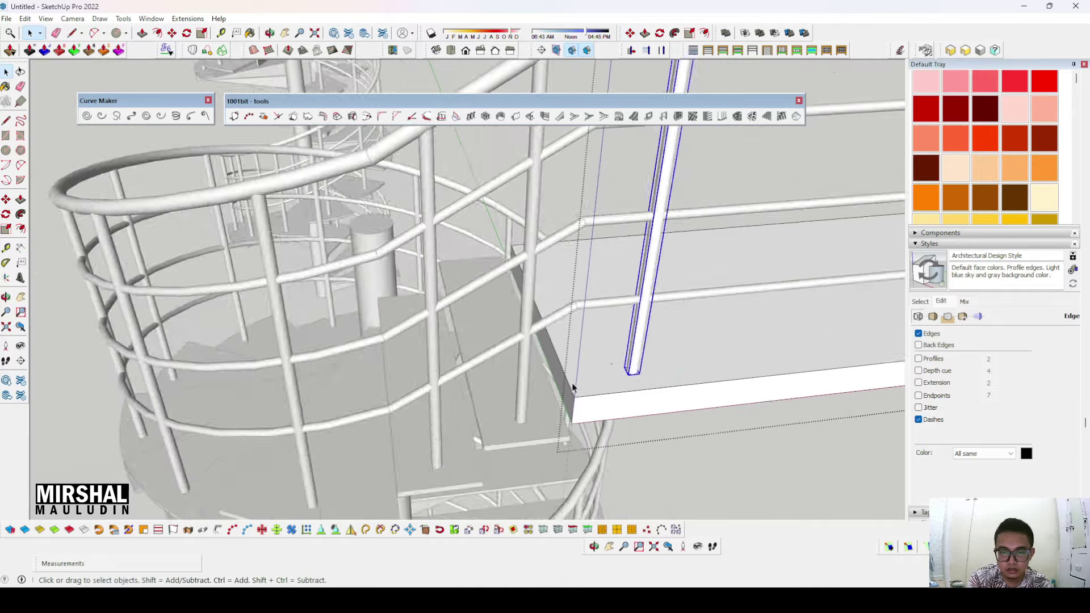
pyautogui.scroll(-2, 571, 382)
pyautogui.click(544, 428)
# - Copy the baluster 400 mm along the landing edge and array it five times
pyautogui.click(536, 435)
pyautogui.press('ctrl')
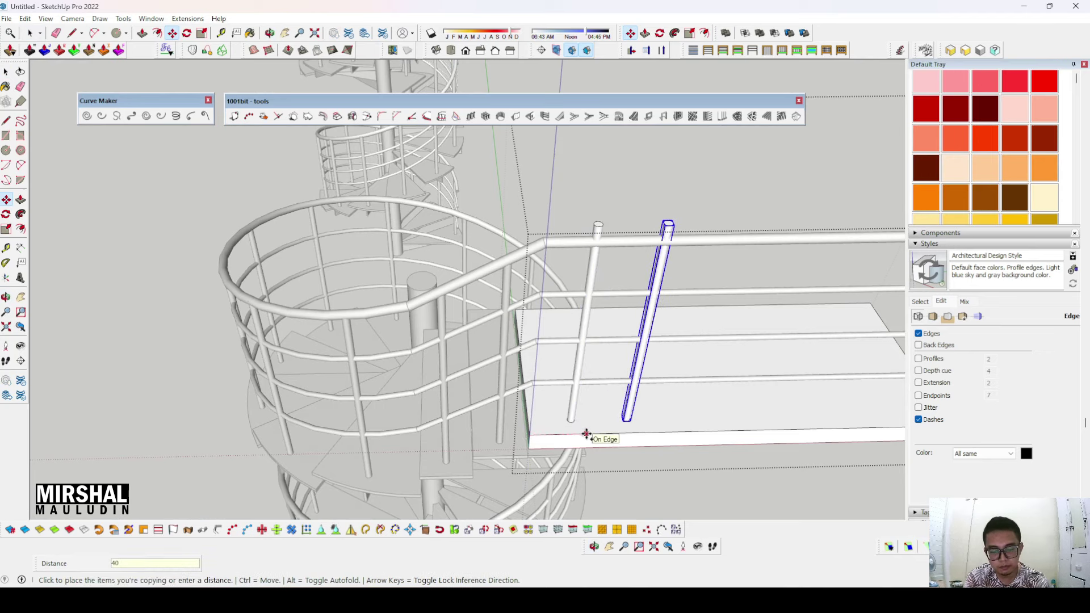
pyautogui.write('00')
pyautogui.press('Return')
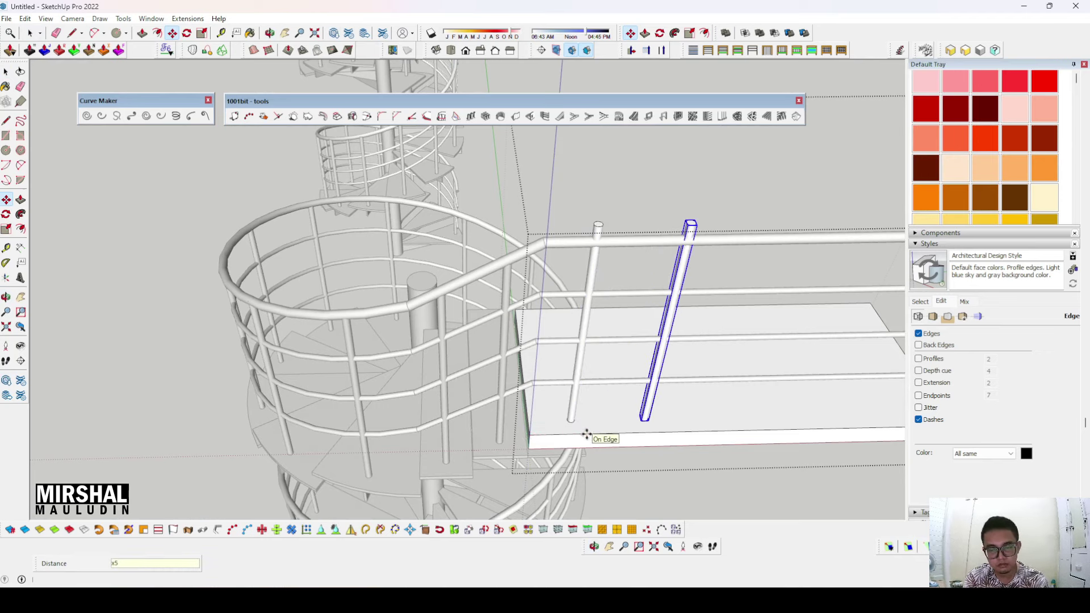
pyautogui.press('Return')
pyautogui.scroll(-3, 587, 435)
pyautogui.moveTo(588, 435); pyautogui.dragTo(738, 284, button='middle')
pyautogui.press('space')
pyautogui.scroll(1, 804, 258)
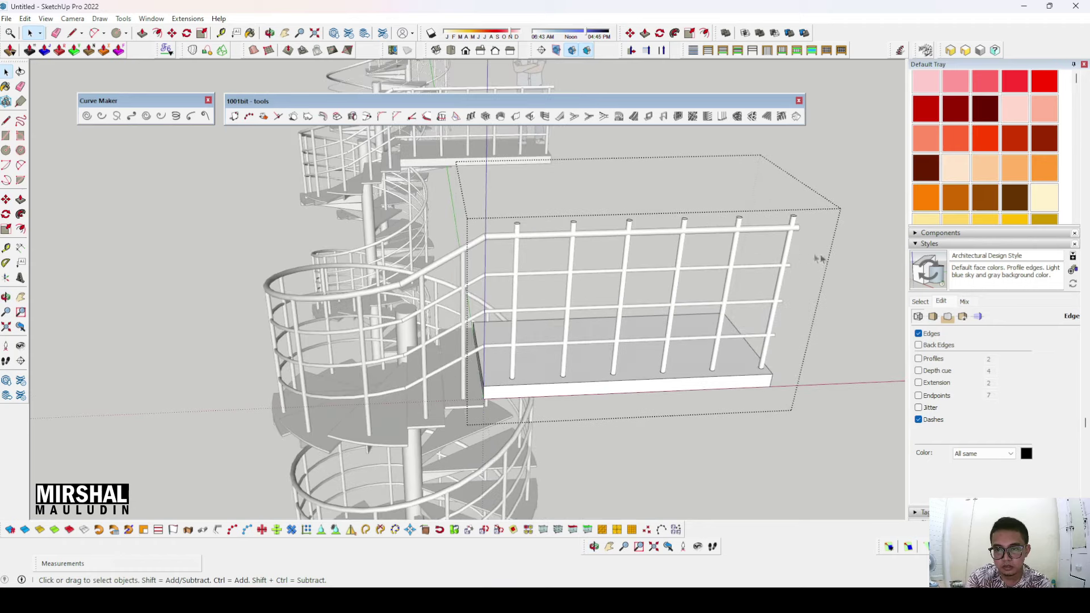
# - Push-pull a baluster top 13 mm up into the handrail
pyautogui.rightClick(508, 257)
pyautogui.click(530, 316)
pyautogui.moveTo(530, 316)
pyautogui.mouseDown(button='middle')
pyautogui.moveTo(559, 312)
pyautogui.moveTo(549, 284)
pyautogui.moveTo(555, 296)
pyautogui.mouseUp(button='middle')
pyautogui.scroll(3, 560, 313)
pyautogui.press('p')
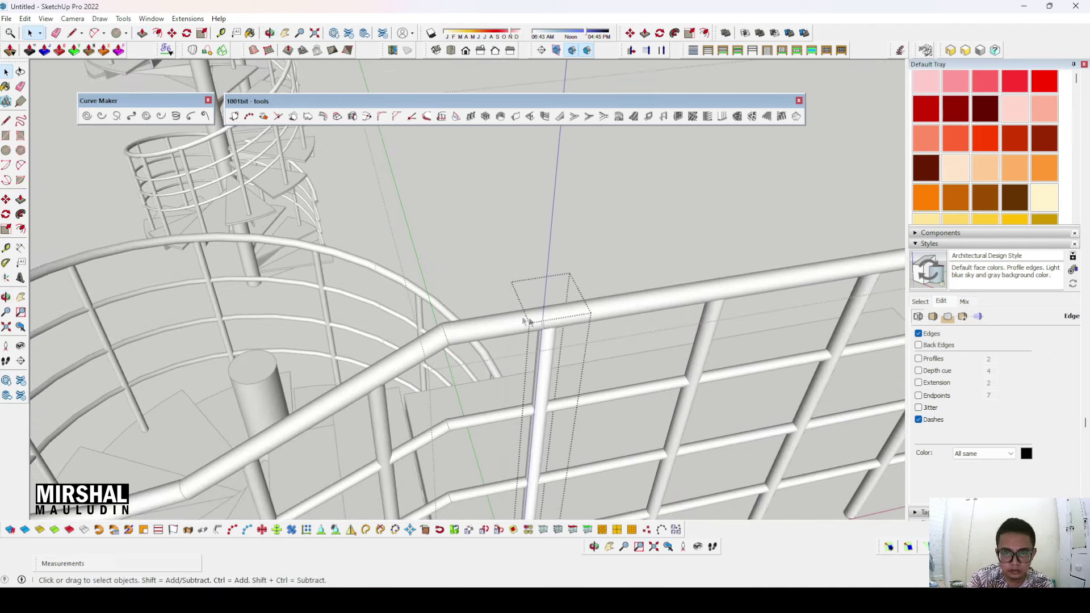
pyautogui.scroll(-3, 526, 319)
pyautogui.moveTo(506, 273); pyautogui.dragTo(600, 352, button='middle')
pyautogui.press('space')
# - Orbit out to show all four staircases together
pyautogui.scroll(-3, 600, 351)
pyautogui.scroll(-2, 694, 414)
pyautogui.moveTo(709, 416)
pyautogui.mouseDown(button='middle')
pyautogui.moveTo(627, 390)
pyautogui.moveTo(828, 238)
pyautogui.moveTo(539, 194)
pyautogui.moveTo(705, 365)
pyautogui.moveTo(689, 304)
pyautogui.moveTo(523, 292)
pyautogui.moveTo(534, 218)
pyautogui.moveTo(352, 243)
pyautogui.moveTo(329, 287)
pyautogui.moveTo(596, 389)
pyautogui.moveTo(573, 384)
pyautogui.mouseUp(button='middle')
pyautogui.scroll(3, 706, 365)
pyautogui.scroll(1, 674, 320)
pyautogui.scroll(-3, 523, 292)
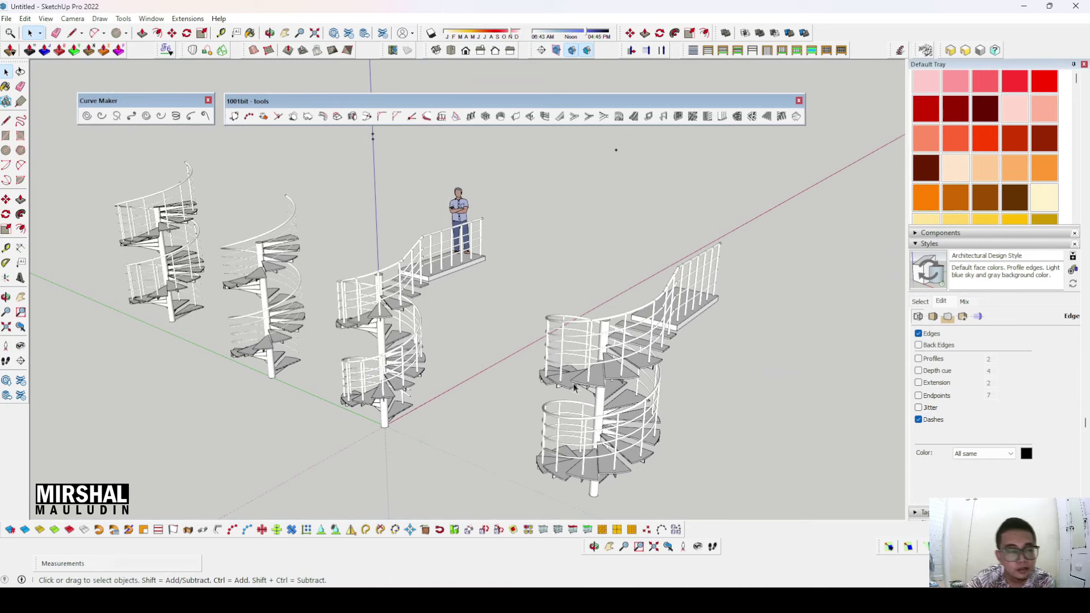
pyautogui.scroll(1, 576, 360)
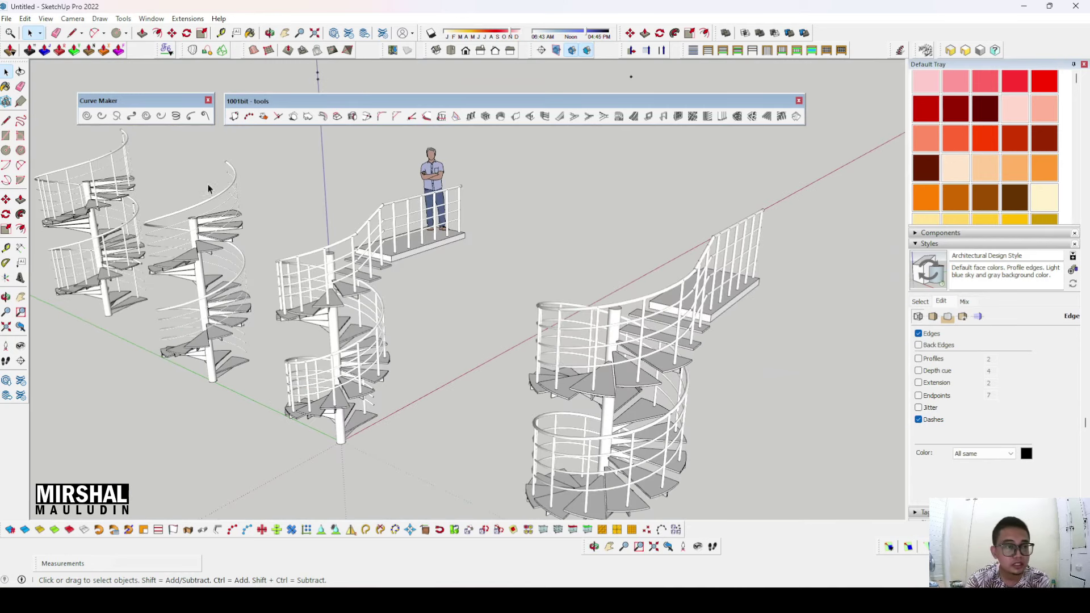
pyautogui.scroll(-3, 479, 233)
pyautogui.moveTo(591, 182); pyautogui.dragTo(645, 251, button='middle')
pyautogui.scroll(3, 568, 284)
pyautogui.scroll(2, 548, 314)
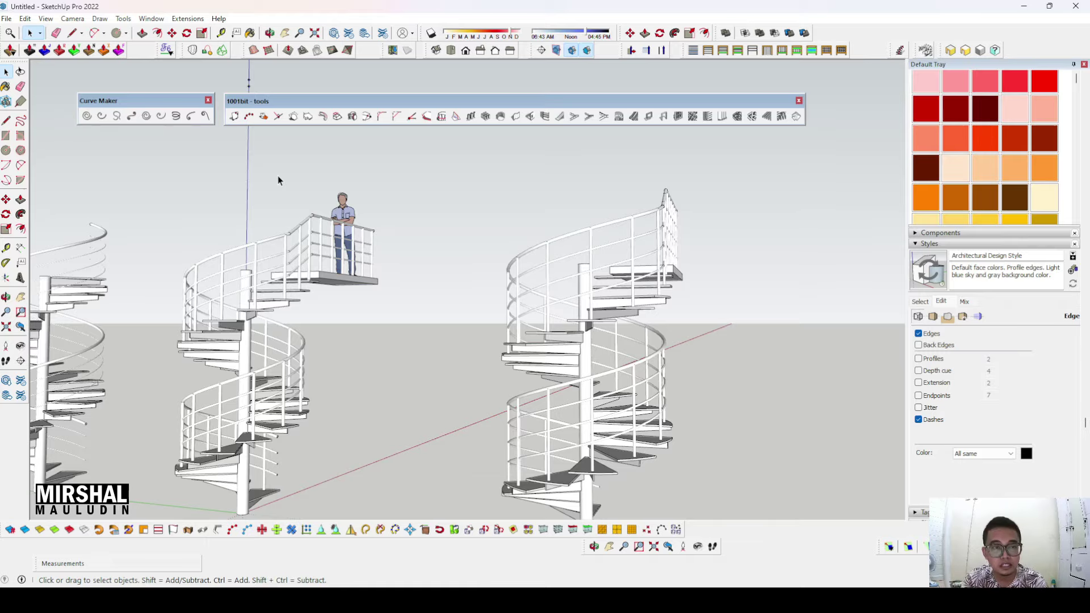
pyautogui.scroll(-3, 577, 186)
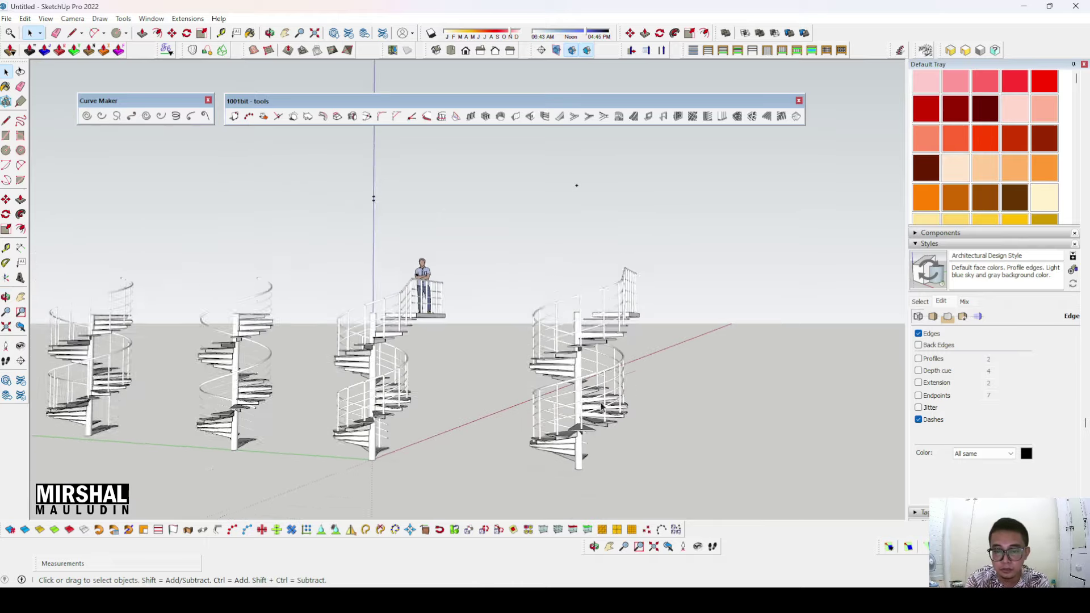
pyautogui.moveTo(577, 186); pyautogui.dragTo(540, 158, button='middle')
pyautogui.scroll(3, 540, 158)
pyautogui.scroll(-3, 623, 142)
pyautogui.scroll(2, 633, 134)
pyautogui.moveTo(633, 134); pyautogui.dragTo(610, 390, button='middle')
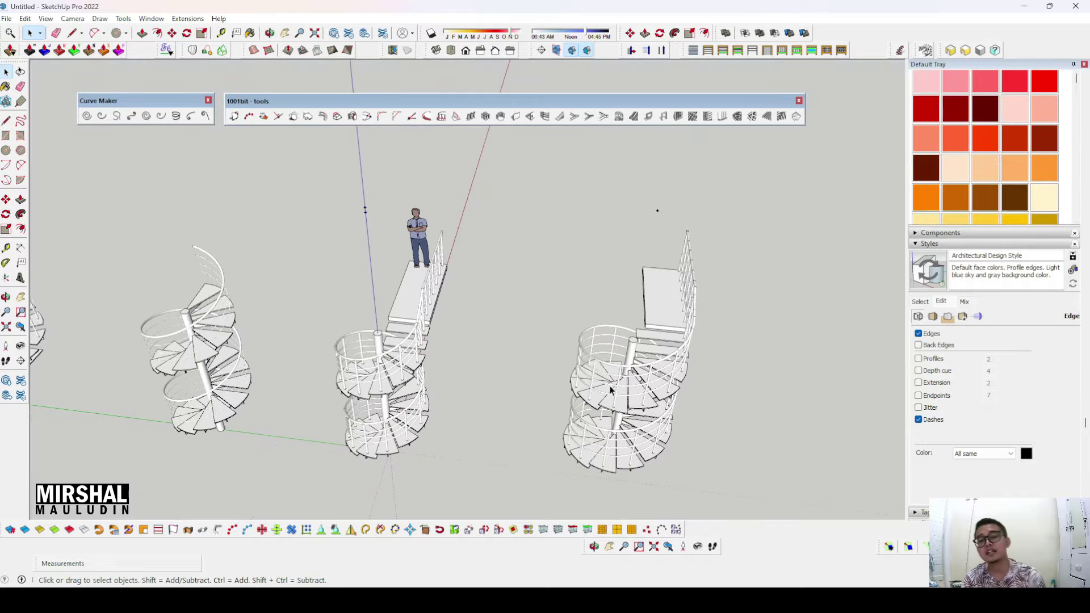
pyautogui.moveTo(682, 424); pyautogui.dragTo(560, 376, button='middle')
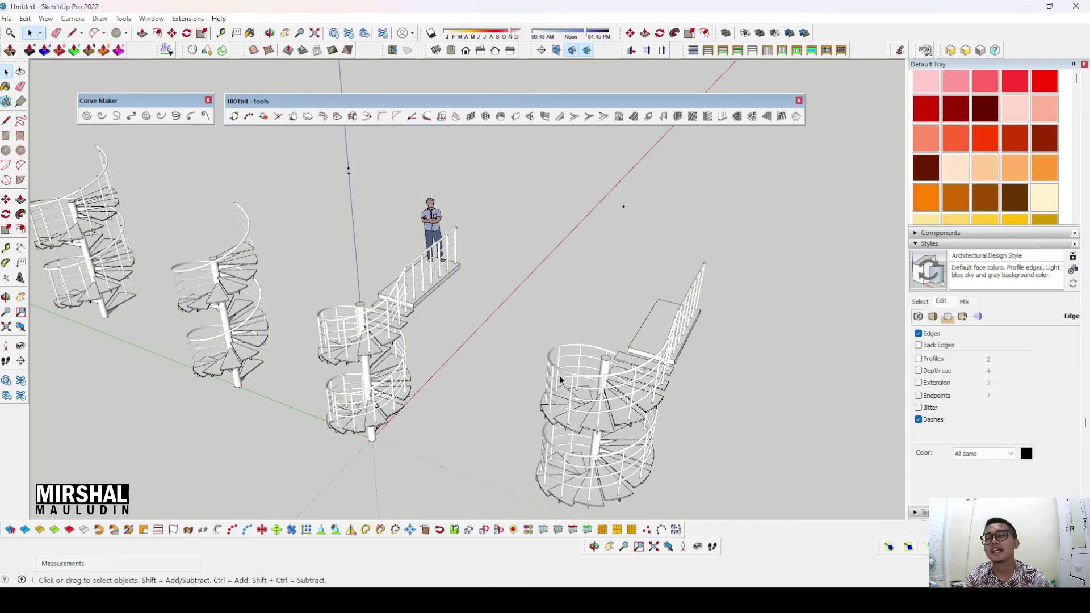